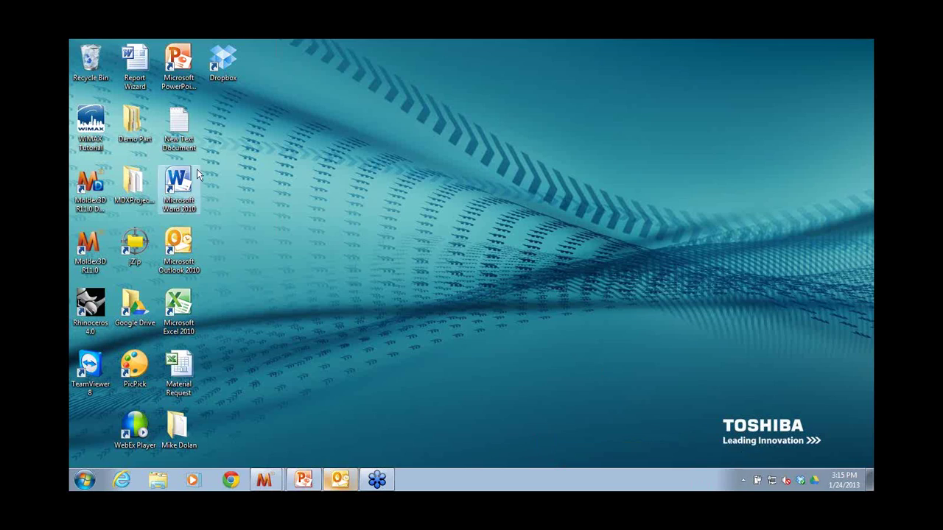
- Start Moldex3D Designer and open the STL file Cell Phone_Part from the Demo Part folder as the cavity, in millimetres
{"action": "left_click", "coordinate": [107, 188]}
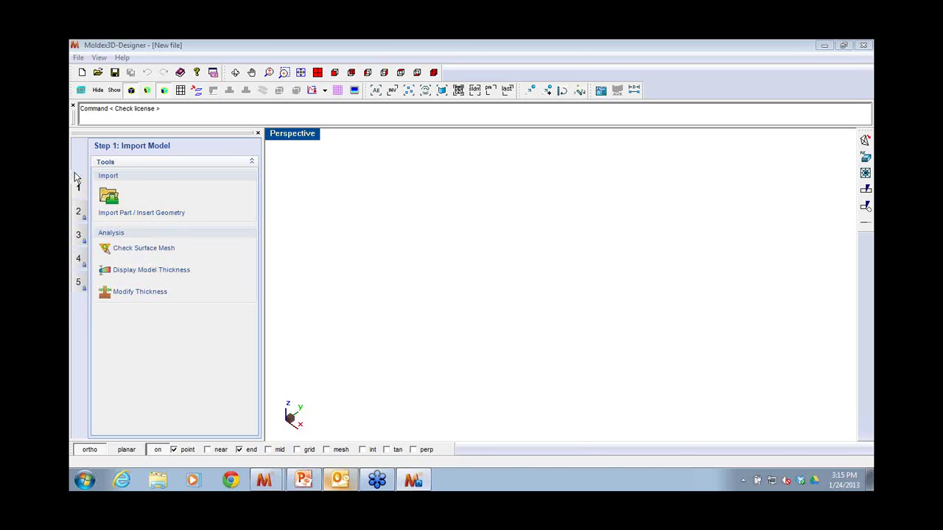
{"action": "left_click", "coordinate": [115, 200]}
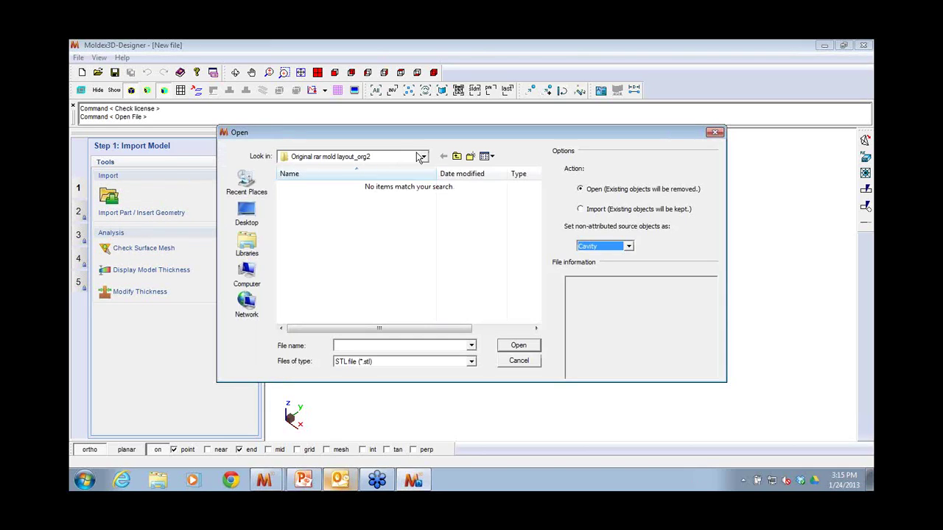
{"action": "left_click", "coordinate": [418, 156]}
{"action": "left_click", "coordinate": [404, 179]}
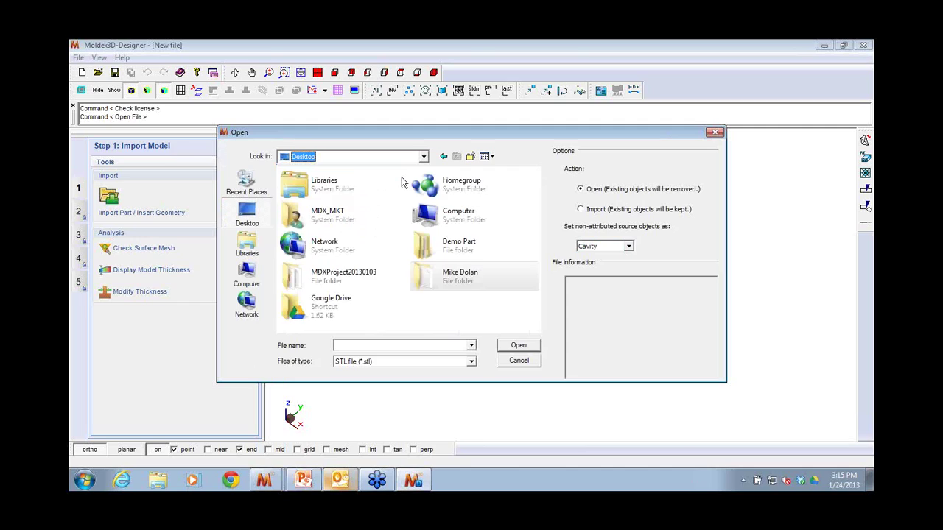
{"action": "double_click", "coordinate": [434, 245]}
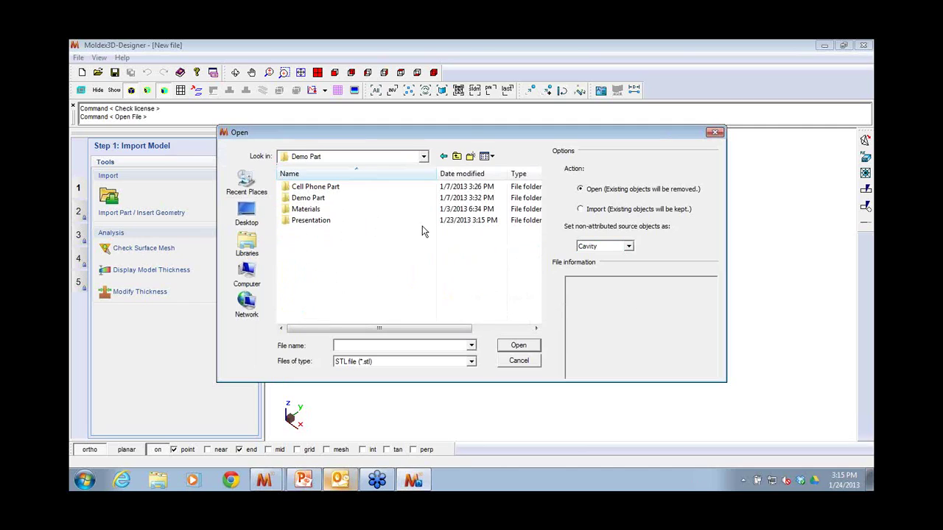
{"action": "double_click", "coordinate": [367, 189]}
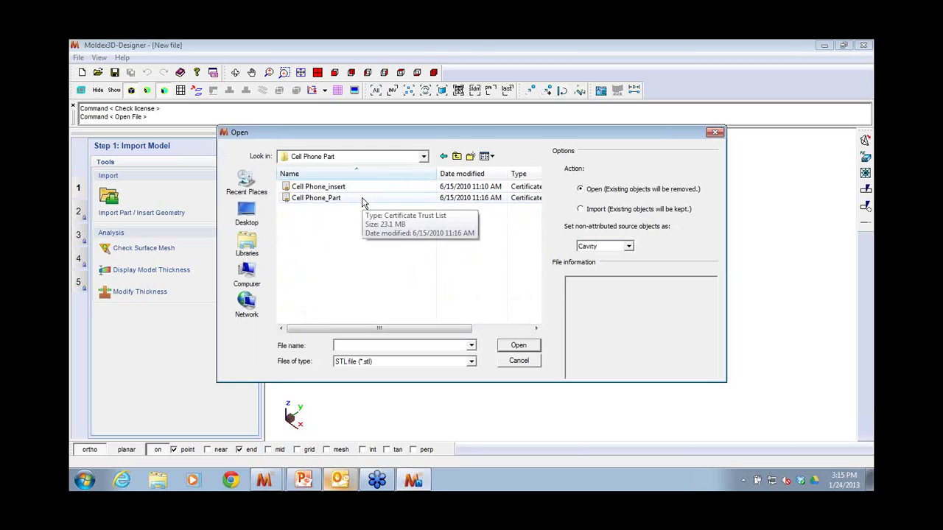
{"action": "double_click", "coordinate": [362, 198]}
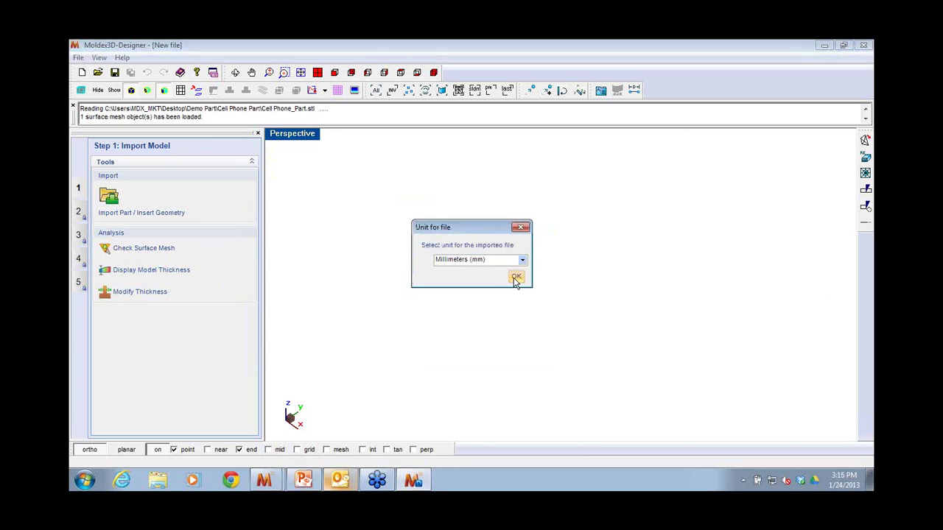
{"action": "left_click", "coordinate": [516, 278]}
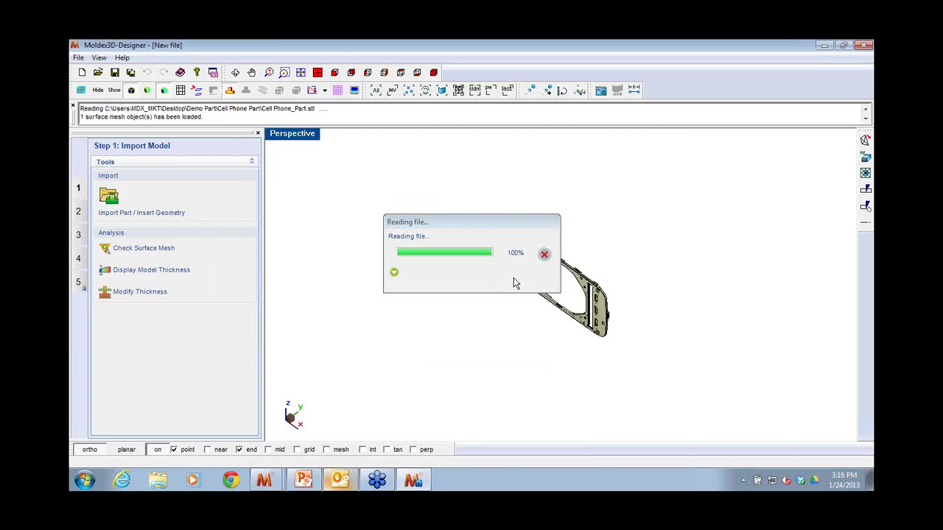
{"action": "left_click", "coordinate": [479, 323]}
{"action": "right_click_drag", "start_coordinate": [486, 303], "coordinate": [443, 298]}
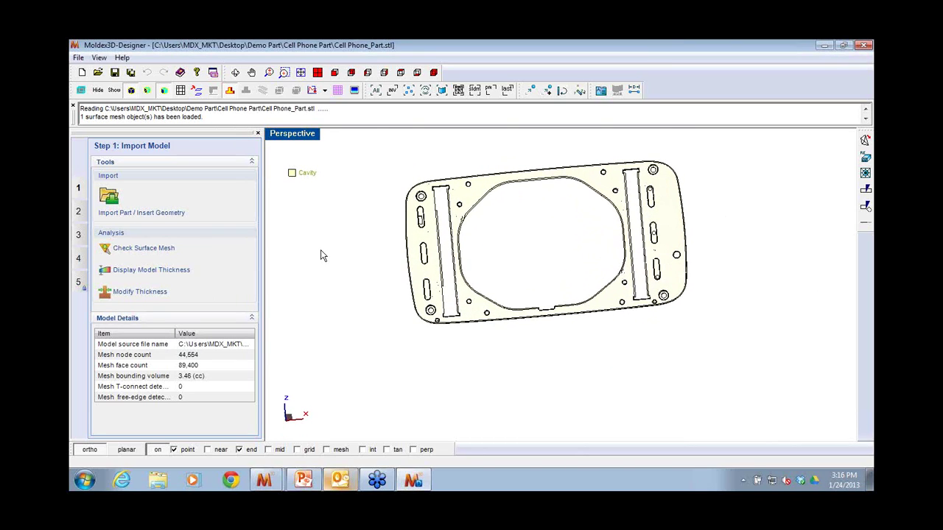
- Import Cell Phone_insert as a part insert, keeping the existing cavity
{"action": "left_click", "coordinate": [108, 200]}
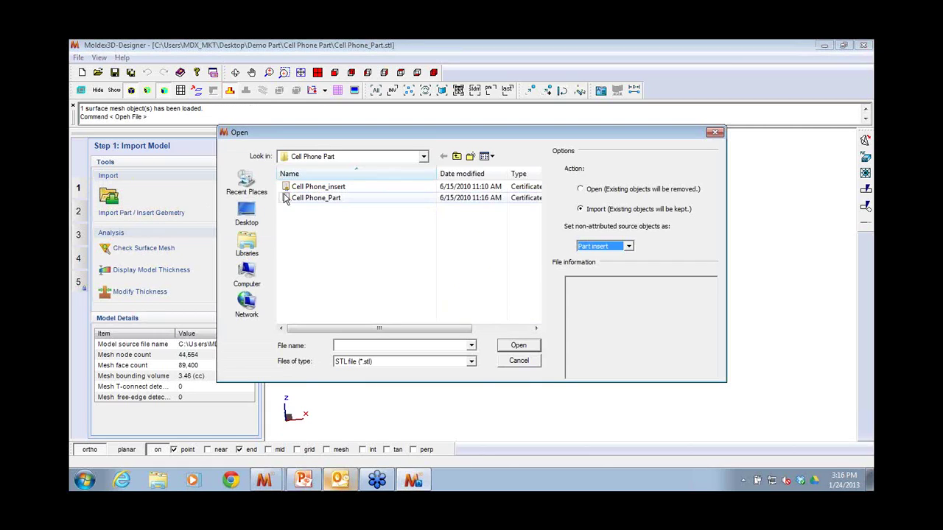
{"action": "double_click", "coordinate": [310, 187]}
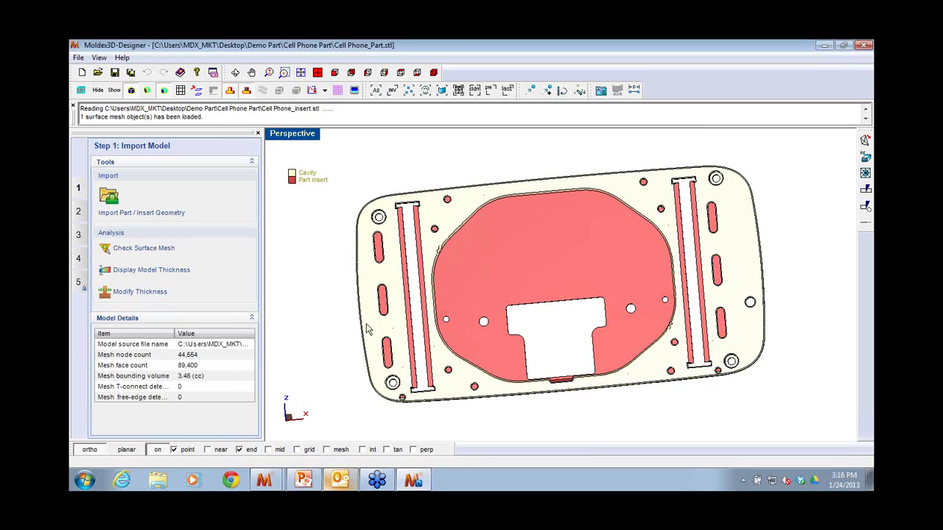
{"action": "left_click_drag", "start_coordinate": [480, 184], "coordinate": [383, 184]}
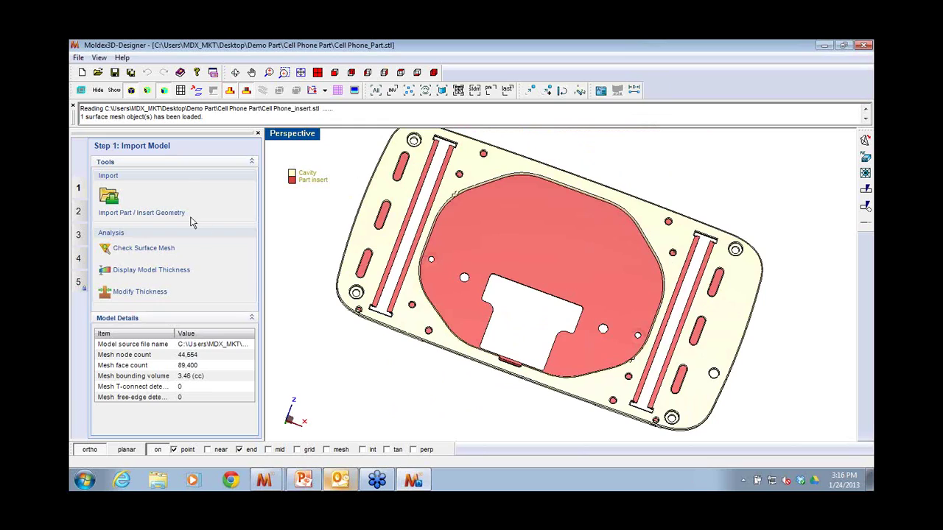
- Advance to the Build Runner System stage and look over the gate types offered by the gate wizard without adding one
{"action": "left_click", "coordinate": [78, 212]}
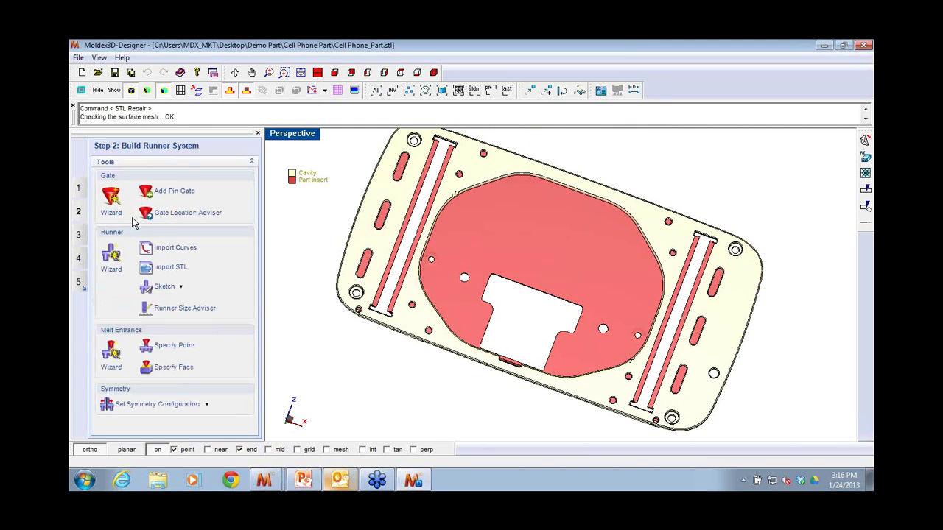
{"action": "right_click_drag", "start_coordinate": [367, 207], "coordinate": [379, 270]}
{"action": "right_click_drag", "start_coordinate": [760, 330], "coordinate": [410, 247]}
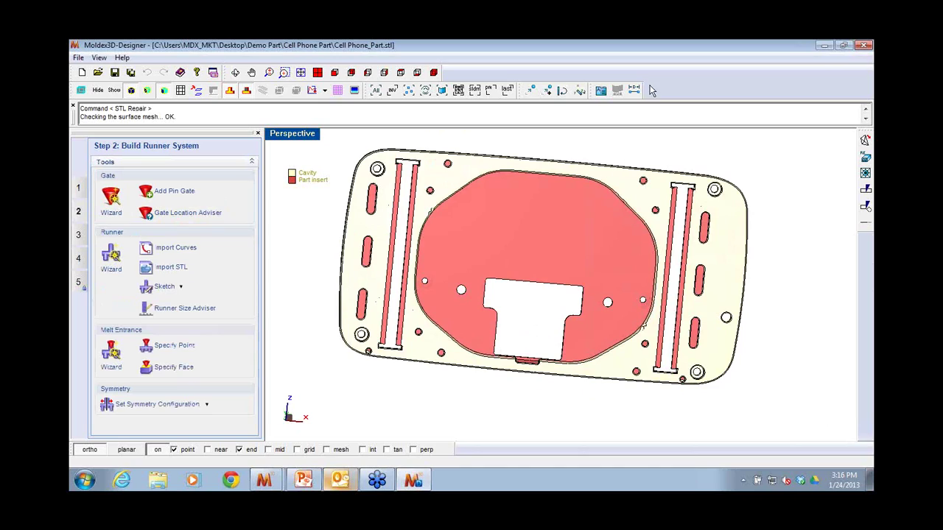
{"action": "left_click", "coordinate": [112, 201]}
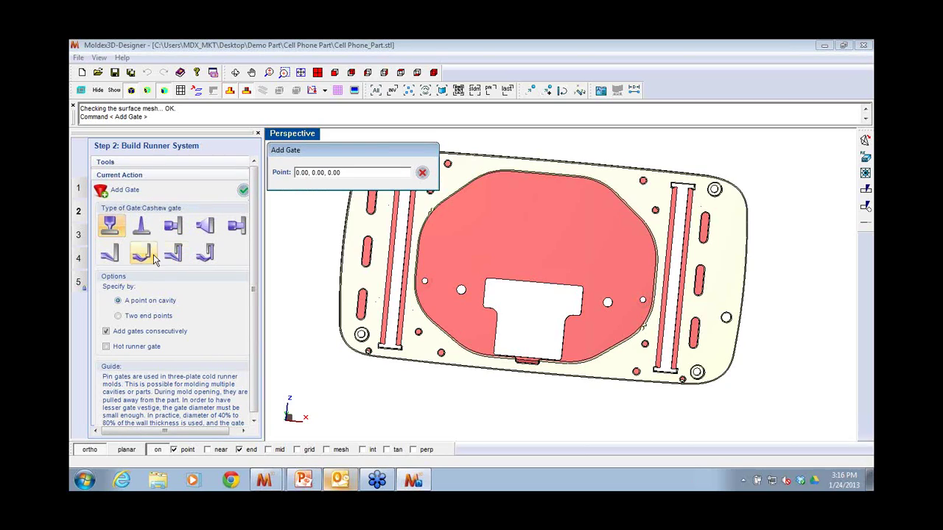
{"action": "left_click", "coordinate": [243, 193]}
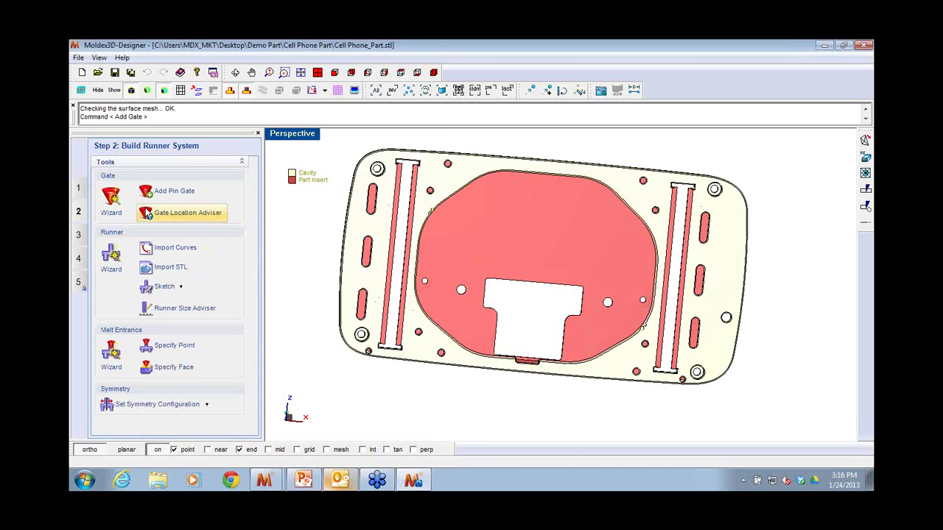
- Add a pin gate with a diameter of 1.5 at the part's left end, beside the middle slot
{"action": "left_click", "coordinate": [167, 192]}
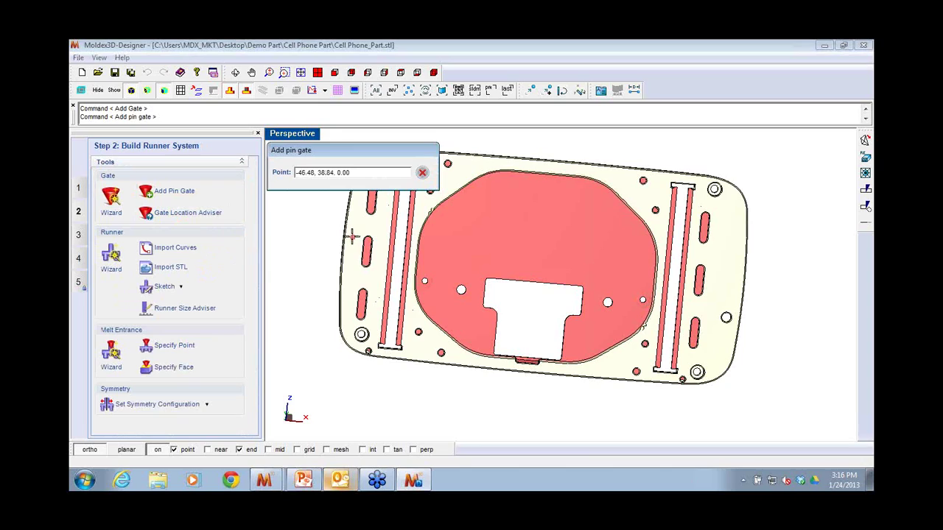
{"action": "left_click", "coordinate": [355, 234]}
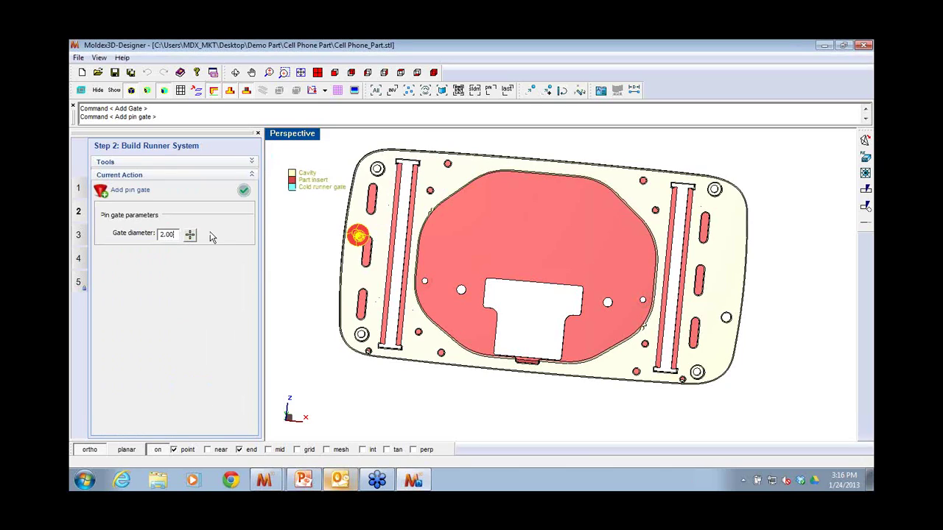
{"action": "type", "text": "1.5"}
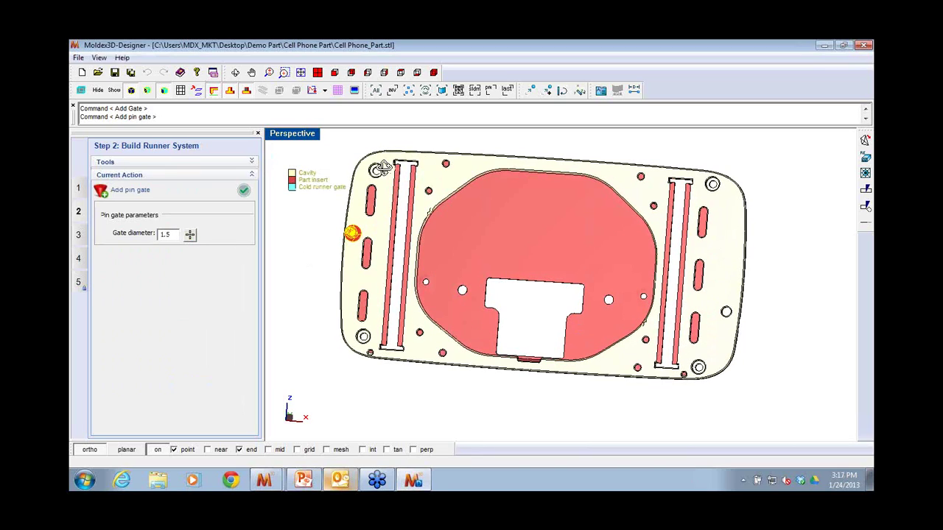
{"action": "left_click", "coordinate": [244, 191]}
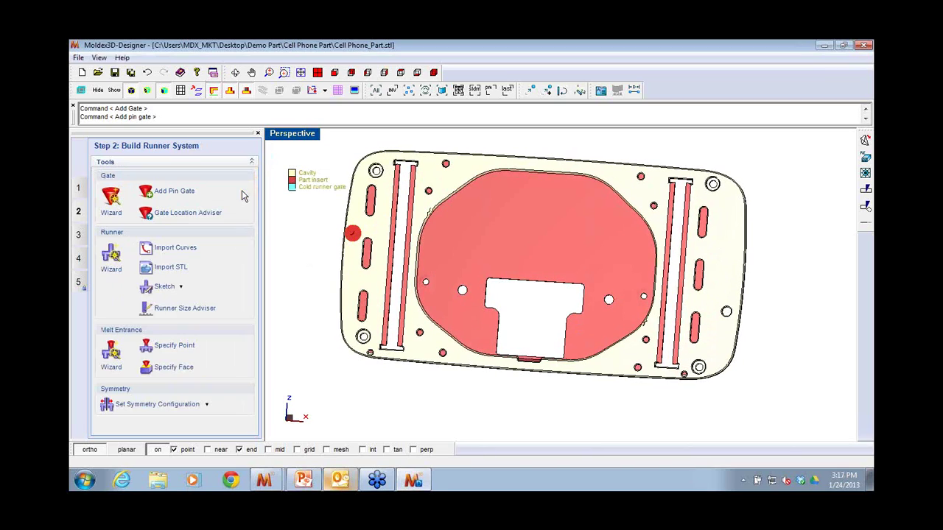
- Add a second pin gate with a diameter of 1.5 at the part's right end, beside the middle slot
{"action": "left_click", "coordinate": [177, 191]}
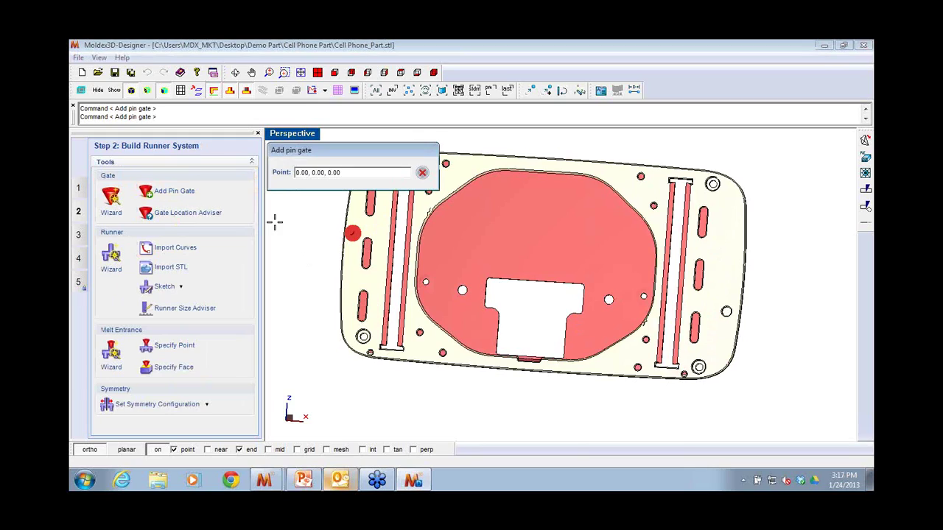
{"action": "left_click", "coordinate": [722, 266]}
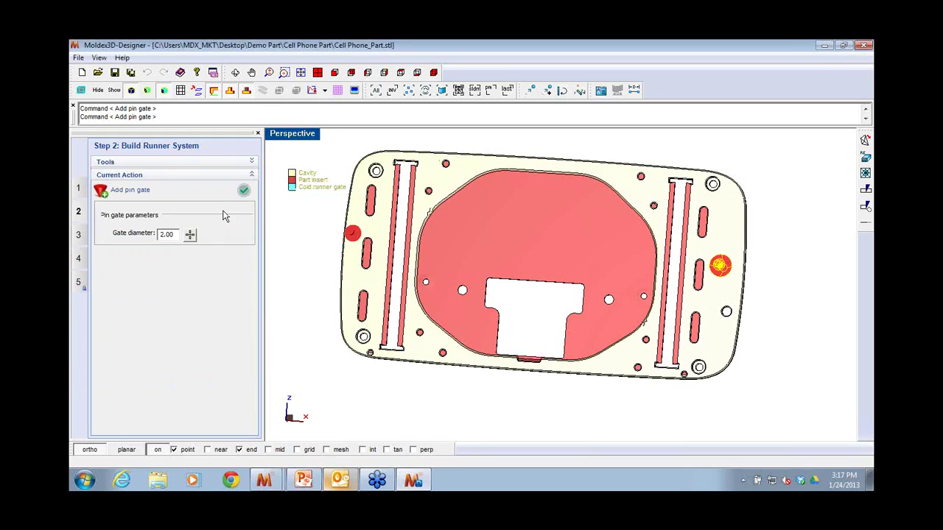
{"action": "key", "text": "BackSpace"}
{"action": "key", "text": "BackSpace"}
{"action": "key", "text": "BackSpace"}
{"action": "key", "text": "BackSpace"}
{"action": "type", "text": "1.5"}
{"action": "left_click", "coordinate": [244, 190]}
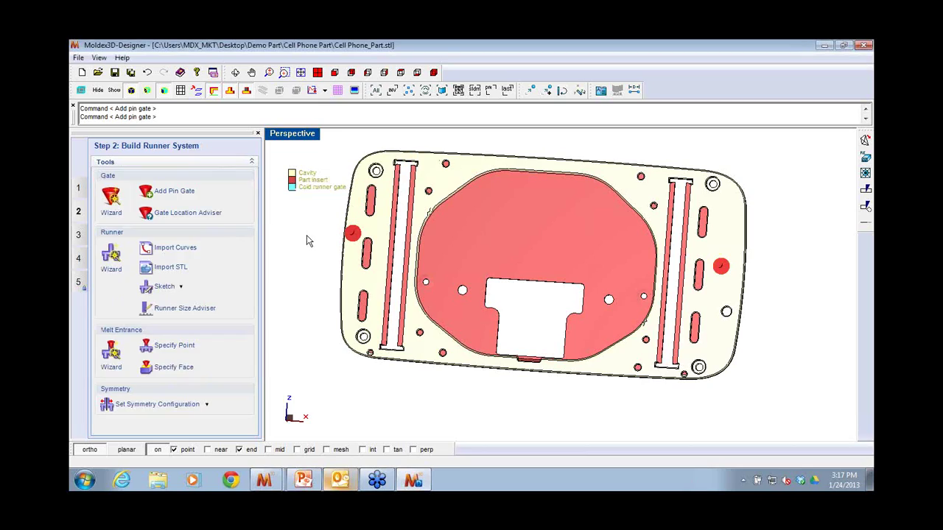
- Generate a runner layout for the two pin gates with the Runner System Wizard and inspect it from the side
{"action": "left_click_drag", "start_coordinate": [495, 329], "coordinate": [351, 250]}
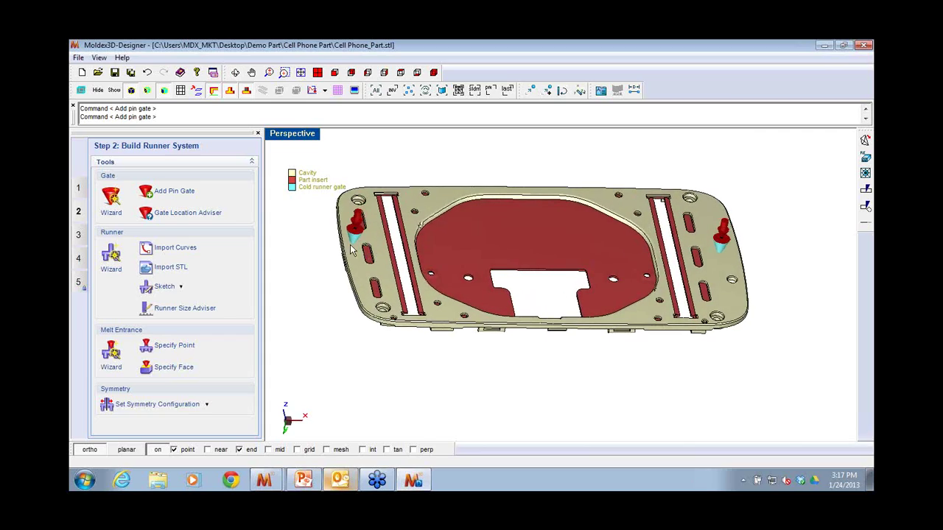
{"action": "left_click", "coordinate": [109, 269]}
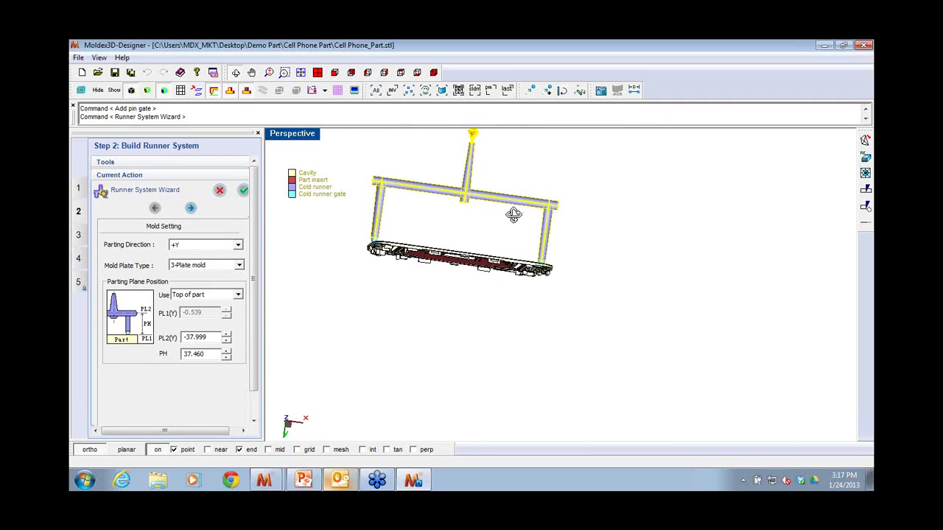
{"action": "right_click_drag", "start_coordinate": [498, 164], "coordinate": [528, 268]}
{"action": "right_click_drag", "start_coordinate": [569, 305], "coordinate": [589, 278]}
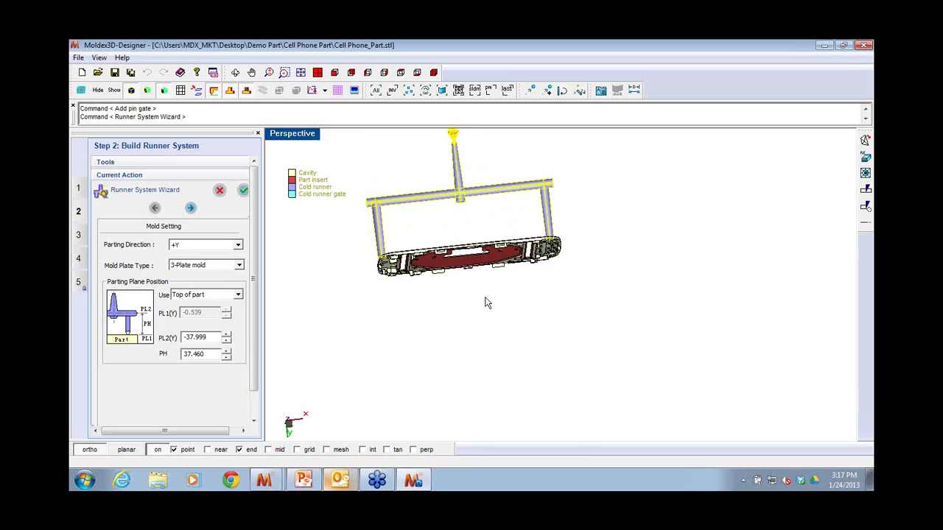
{"action": "scroll", "coordinate": [485, 294], "scroll_direction": "down", "scroll_amount": 2}
{"action": "scroll", "coordinate": [485, 291], "scroll_direction": "up", "scroll_amount": 3}
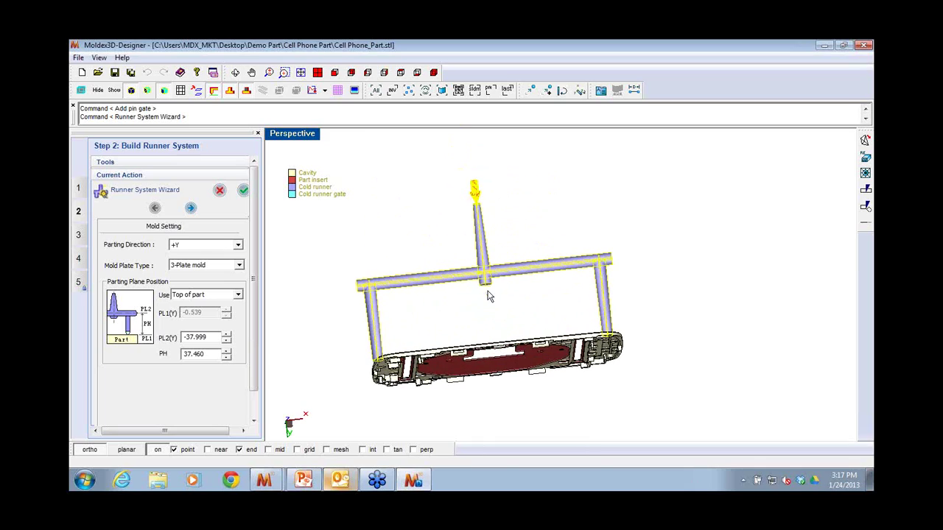
{"action": "right_click_drag", "start_coordinate": [486, 321], "coordinate": [486, 324]}
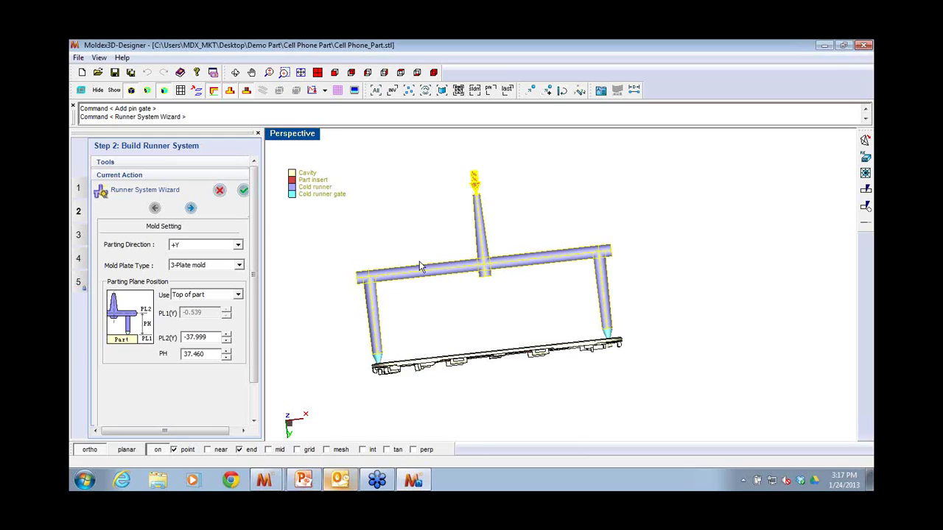
- Choose +Y as the parting direction and 3-Plate mold as the mold plate type
{"action": "left_click", "coordinate": [238, 246]}
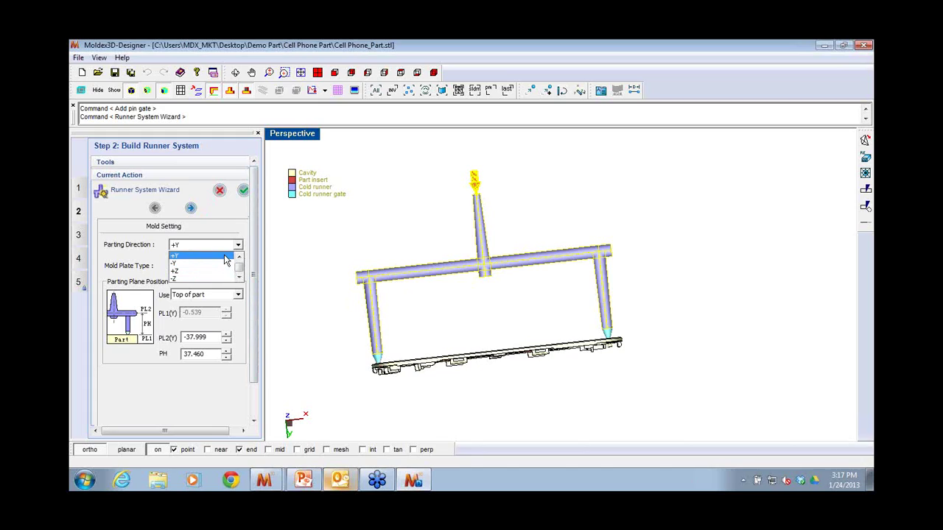
{"action": "left_click", "coordinate": [224, 256]}
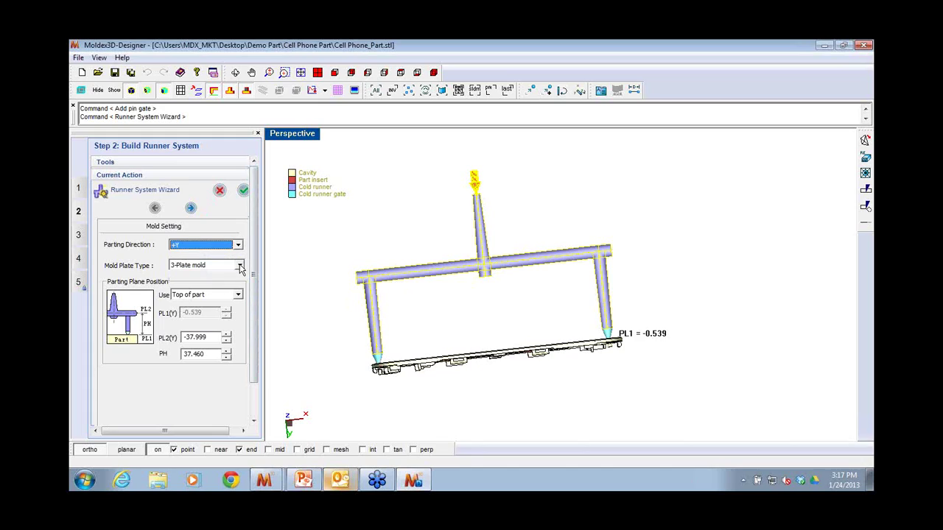
{"action": "left_click", "coordinate": [240, 267]}
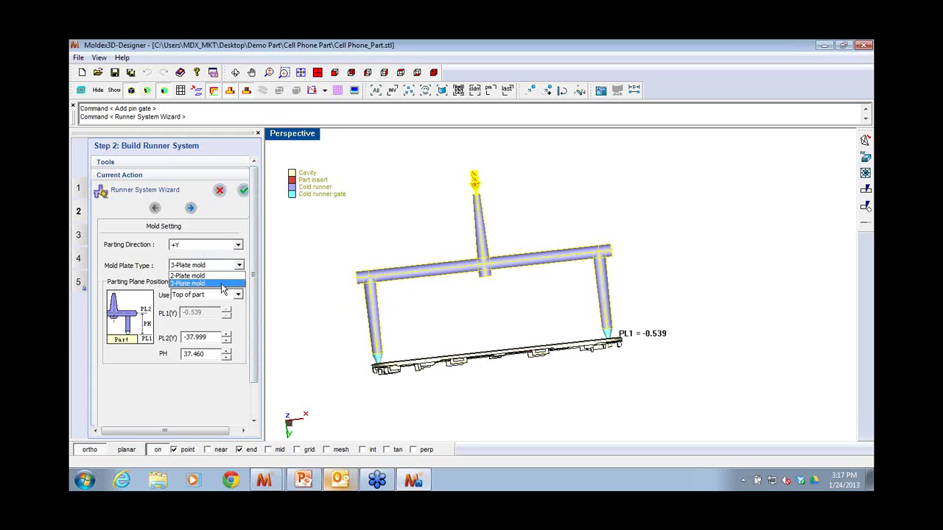
{"action": "left_click", "coordinate": [227, 283]}
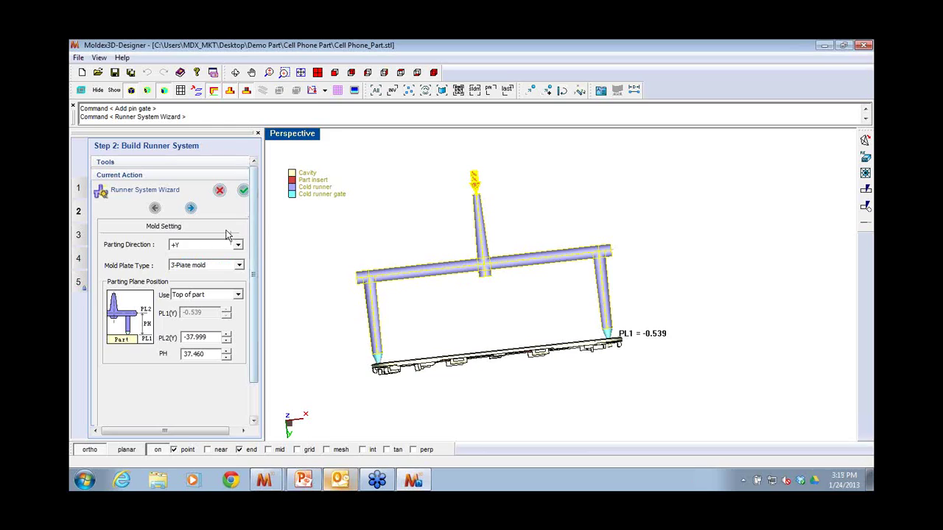
- Accept the mold and sprue settings, review the runner cross-section types and keep Circular
{"action": "left_click", "coordinate": [191, 208]}
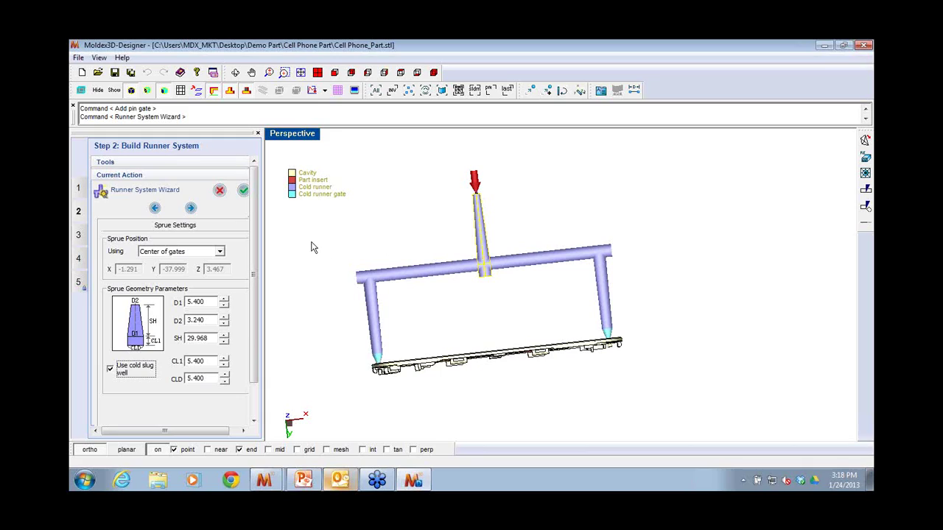
{"action": "left_click", "coordinate": [190, 208]}
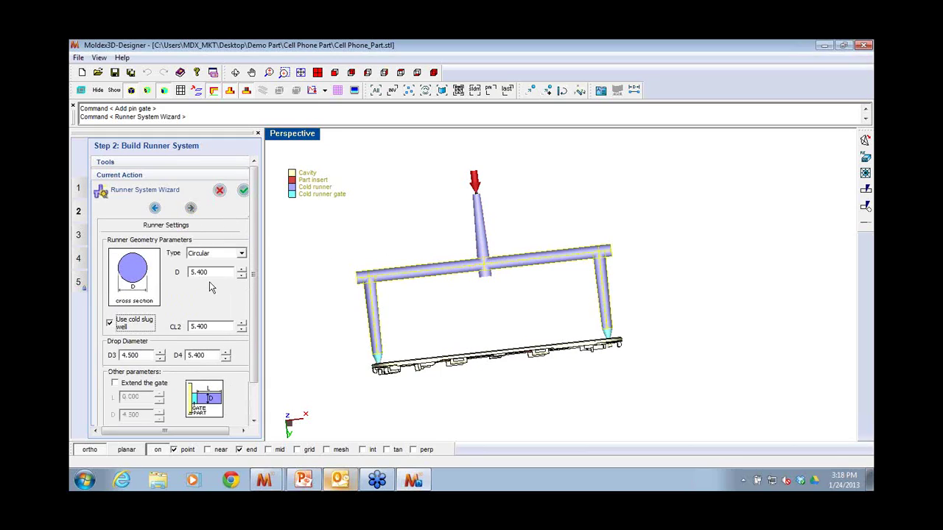
{"action": "left_click", "coordinate": [210, 255]}
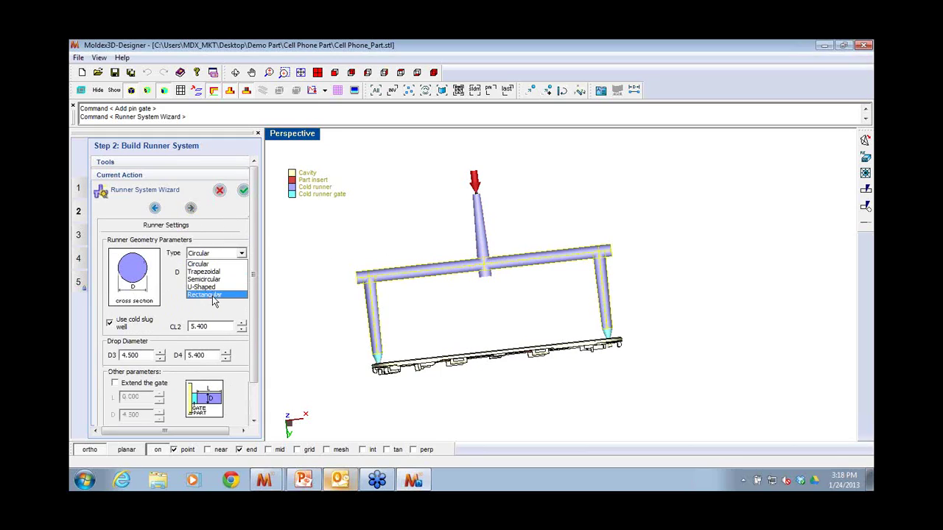
{"action": "left_click", "coordinate": [301, 253]}
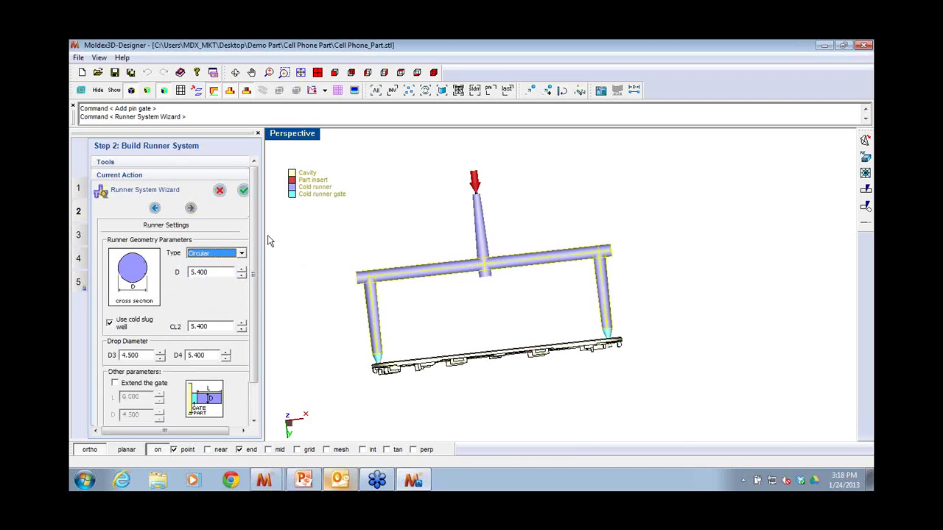
- Accept the circular runner settings to build the runner system and inspect it around the part
{"action": "left_click", "coordinate": [241, 195]}
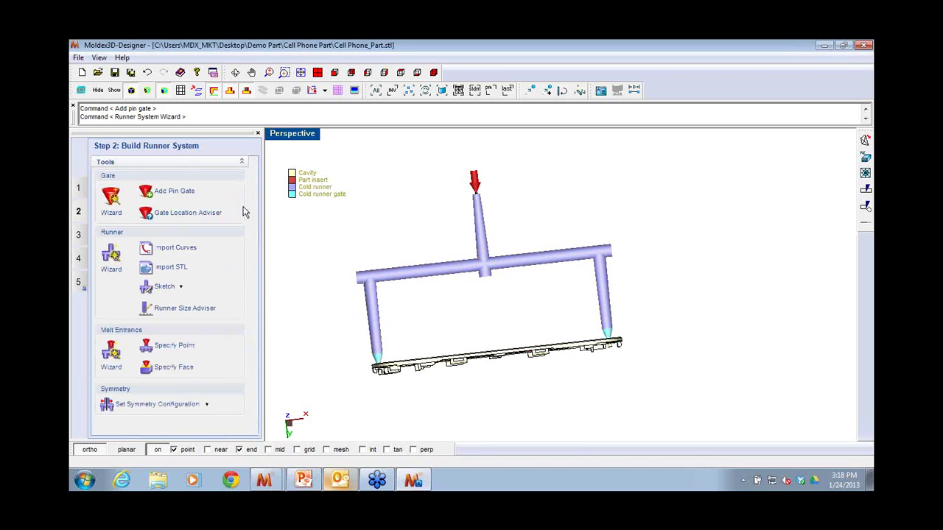
{"action": "middle_click_drag", "start_coordinate": [515, 272], "coordinate": [543, 315]}
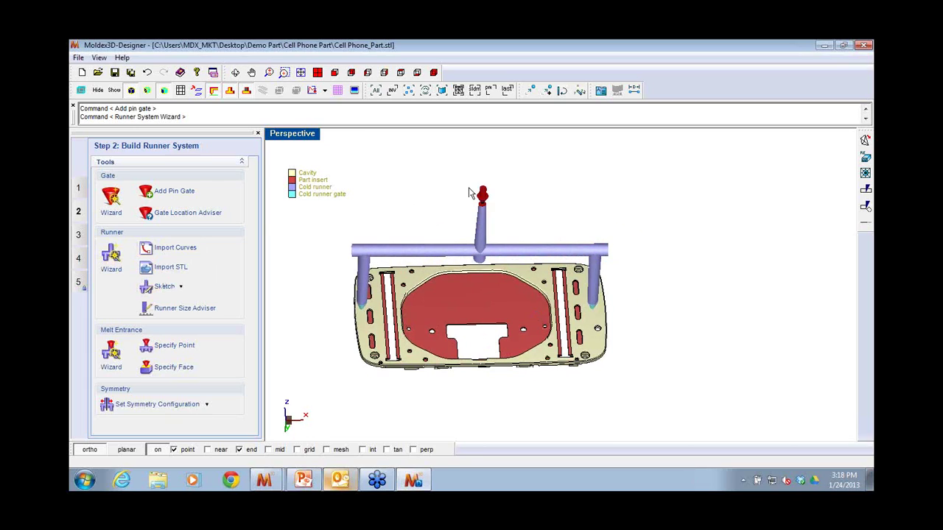
{"action": "middle_click_drag", "start_coordinate": [472, 293], "coordinate": [442, 228]}
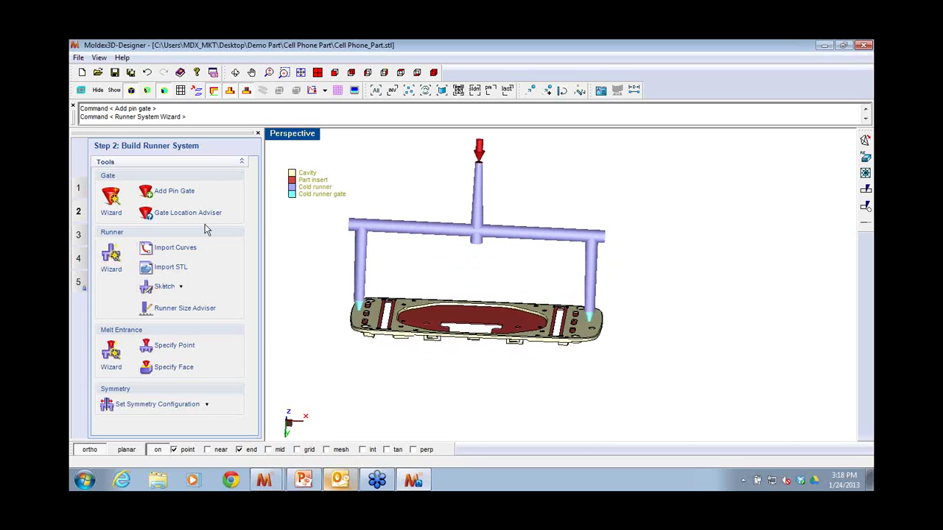
- Proceed to the cooling system stage and start a moldbase with the Moldbase Wizard, keeping Y Axis as the parting direction
{"action": "left_click", "coordinate": [79, 234]}
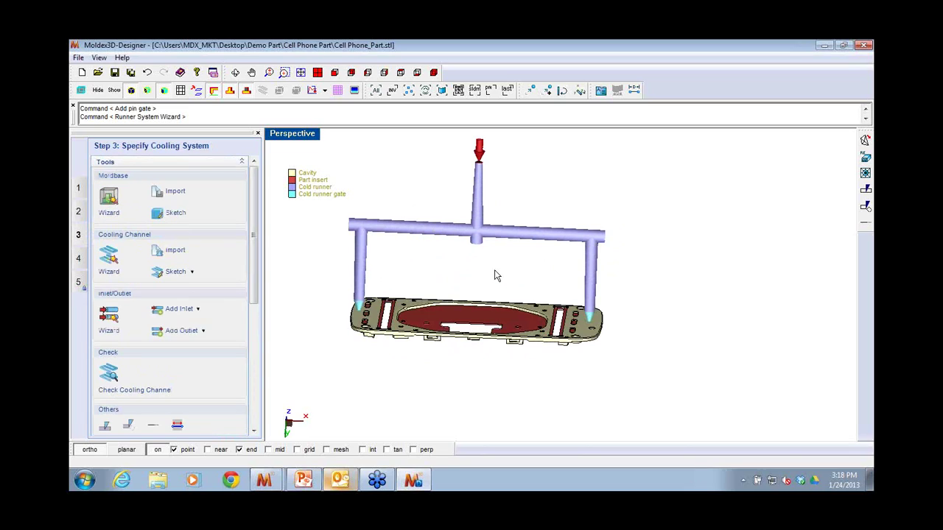
{"action": "mouse_move", "coordinate": [494, 270]}
{"action": "middle_mouse_down"}
{"action": "mouse_move", "coordinate": [494, 283]}
{"action": "mouse_move", "coordinate": [482, 281]}
{"action": "mouse_move", "coordinate": [483, 267]}
{"action": "middle_mouse_up"}
{"action": "scroll", "coordinate": [494, 282], "scroll_direction": "down", "scroll_amount": 2}
{"action": "scroll", "coordinate": [402, 194], "scroll_direction": "up", "scroll_amount": 2}
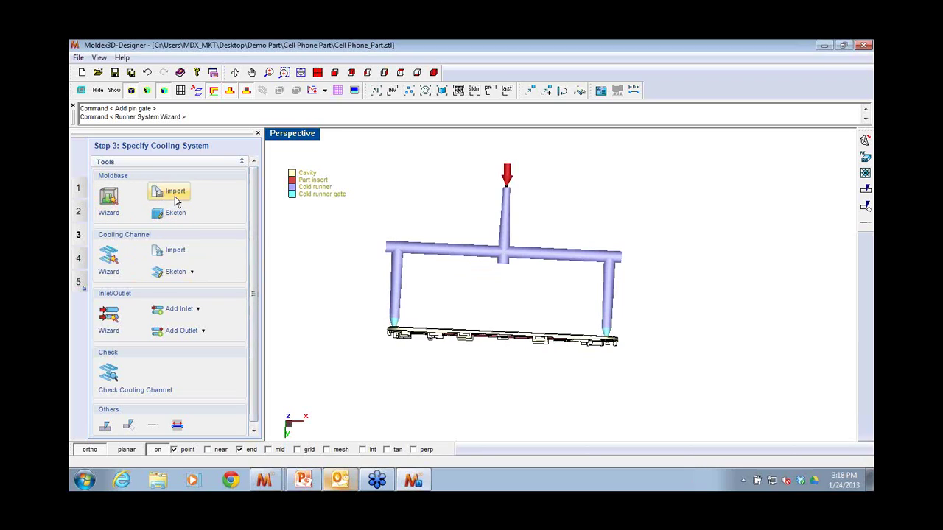
{"action": "left_click", "coordinate": [108, 200]}
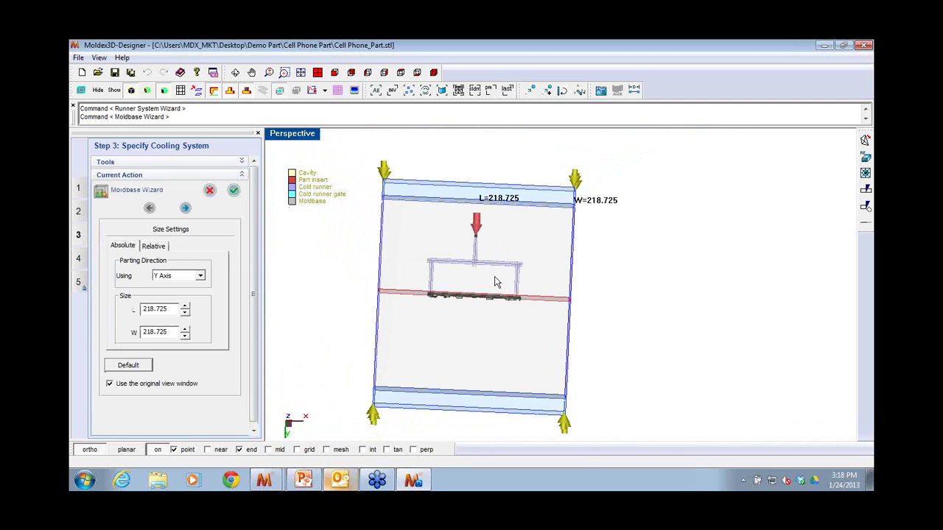
{"action": "middle_click_drag", "start_coordinate": [495, 282], "coordinate": [456, 293]}
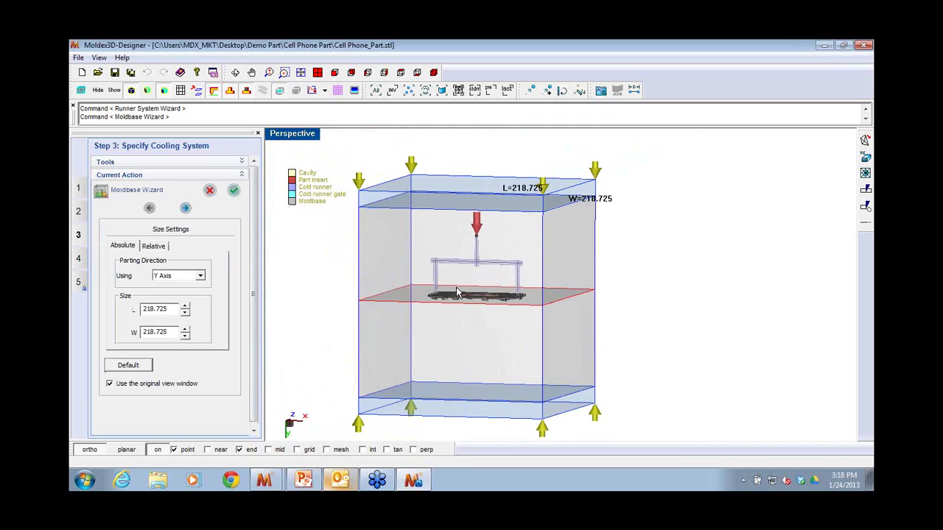
{"action": "scroll", "coordinate": [457, 288], "scroll_direction": "up", "scroll_amount": 3}
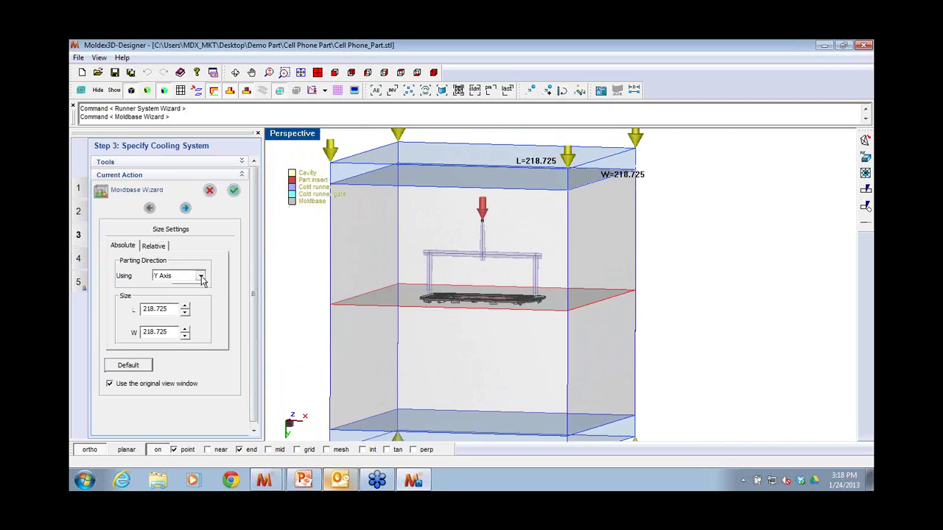
{"action": "left_click", "coordinate": [199, 276]}
{"action": "left_click", "coordinate": [188, 295]}
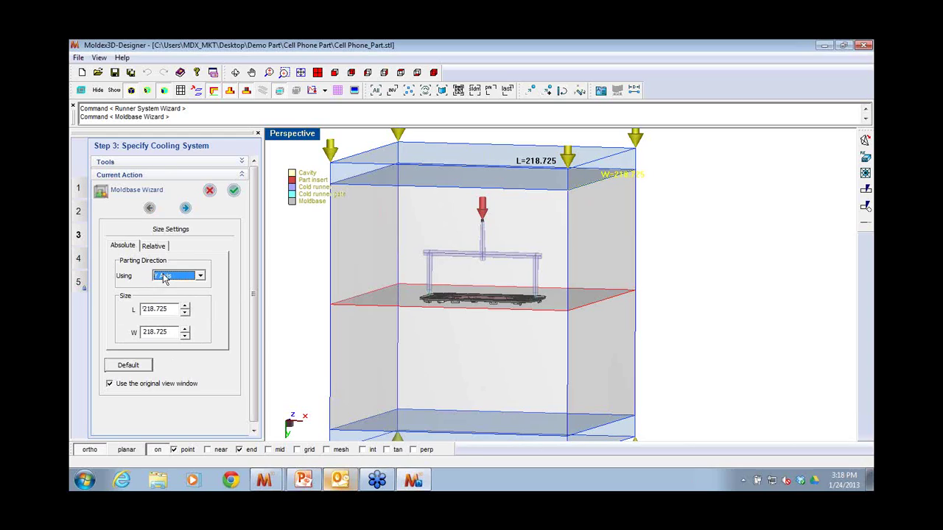
- Accept the default moldbase size and the cavity and core heights to create the moldbase around the part
{"action": "left_click", "coordinate": [185, 208]}
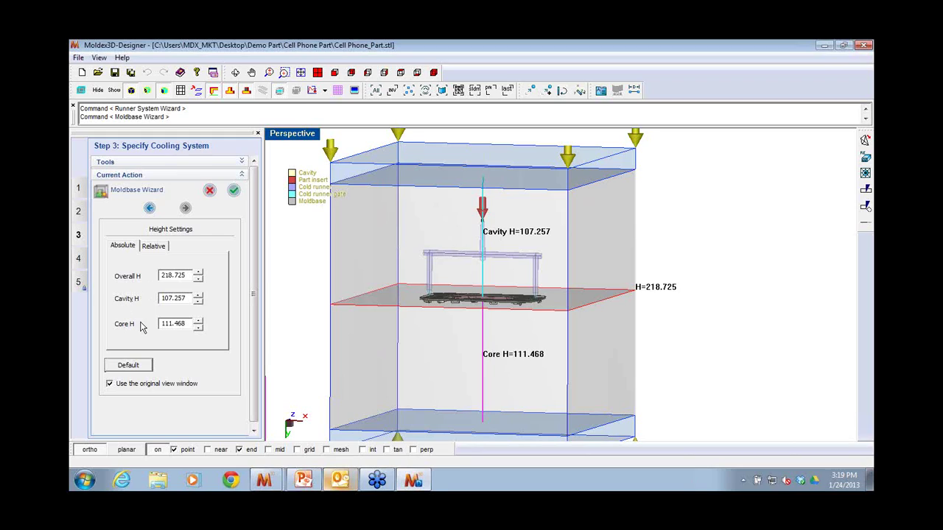
{"action": "left_click", "coordinate": [233, 192]}
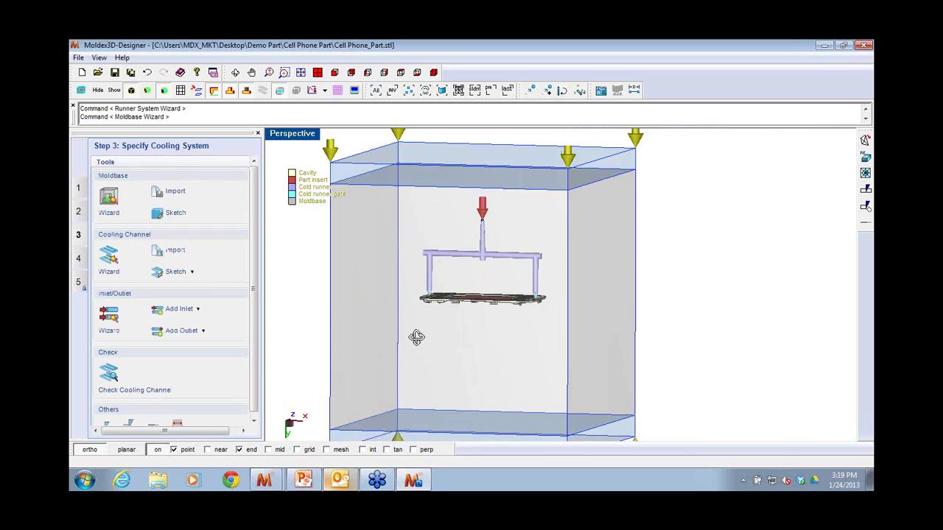
{"action": "middle_click_drag", "start_coordinate": [415, 336], "coordinate": [436, 328]}
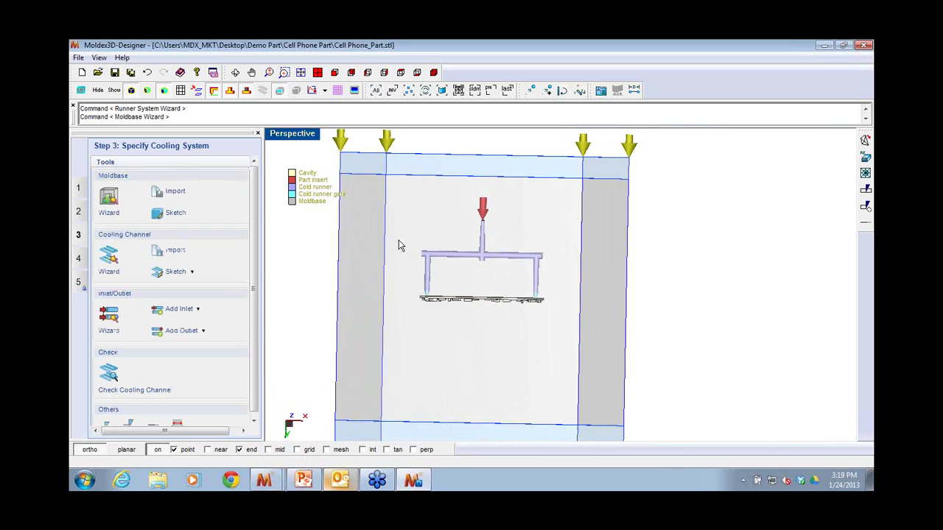
{"action": "middle_click_drag", "start_coordinate": [400, 244], "coordinate": [398, 252]}
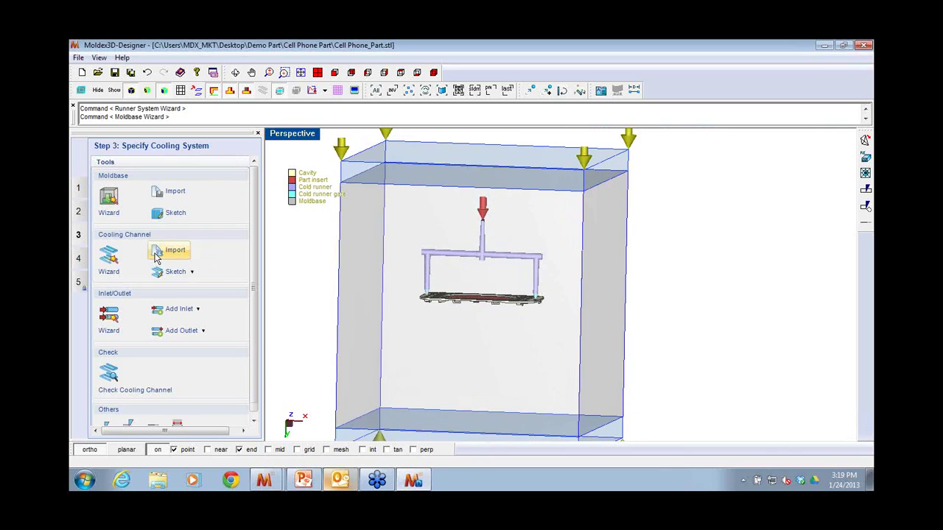
- Start a cooling channel layout along the X axis, try seven channels and return to four
{"action": "left_click", "coordinate": [108, 258]}
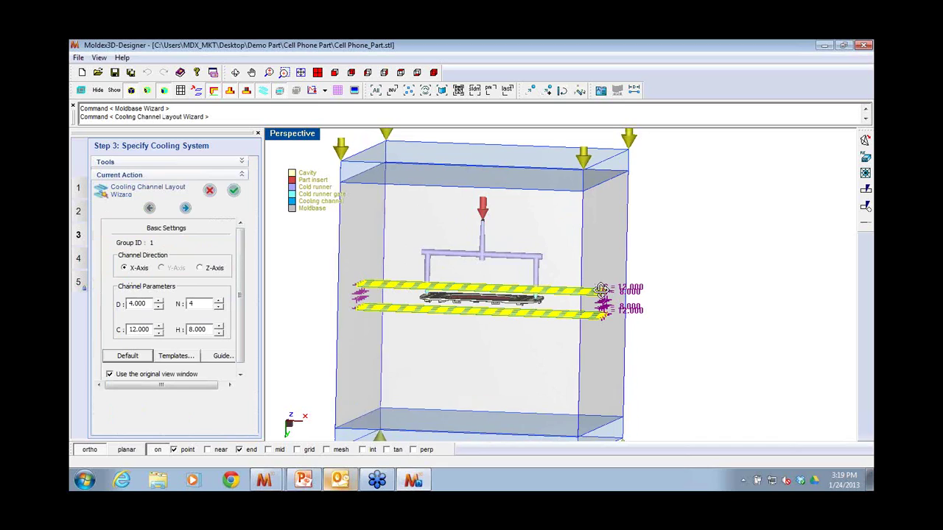
{"action": "middle_click_drag", "start_coordinate": [584, 157], "coordinate": [545, 286]}
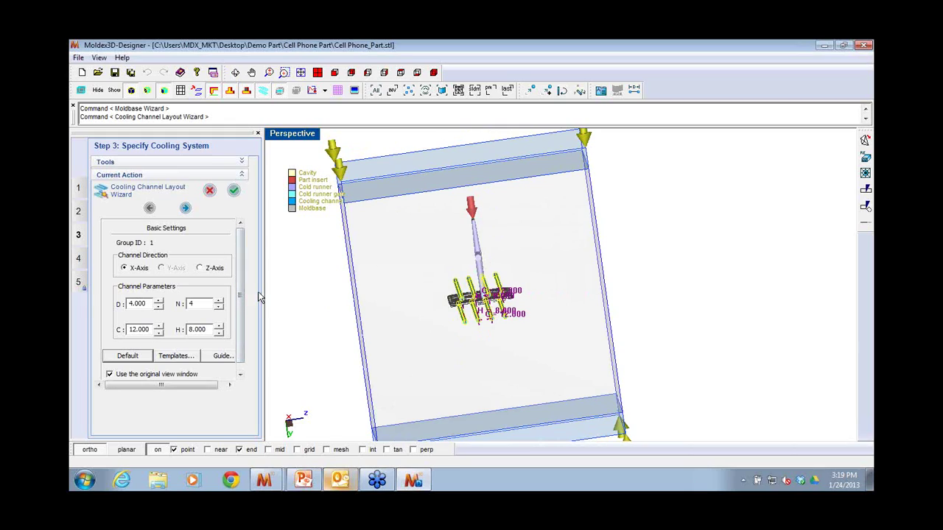
{"action": "left_click", "coordinate": [220, 302]}
{"action": "left_click", "coordinate": [220, 301]}
{"action": "left_click", "coordinate": [221, 301]}
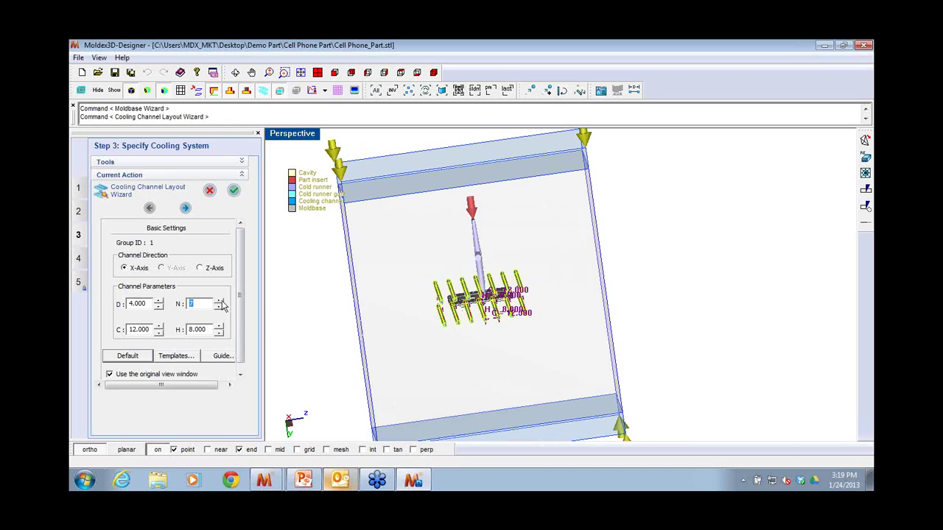
{"action": "left_click", "coordinate": [220, 307]}
{"action": "left_click", "coordinate": [219, 307]}
{"action": "left_click", "coordinate": [220, 308]}
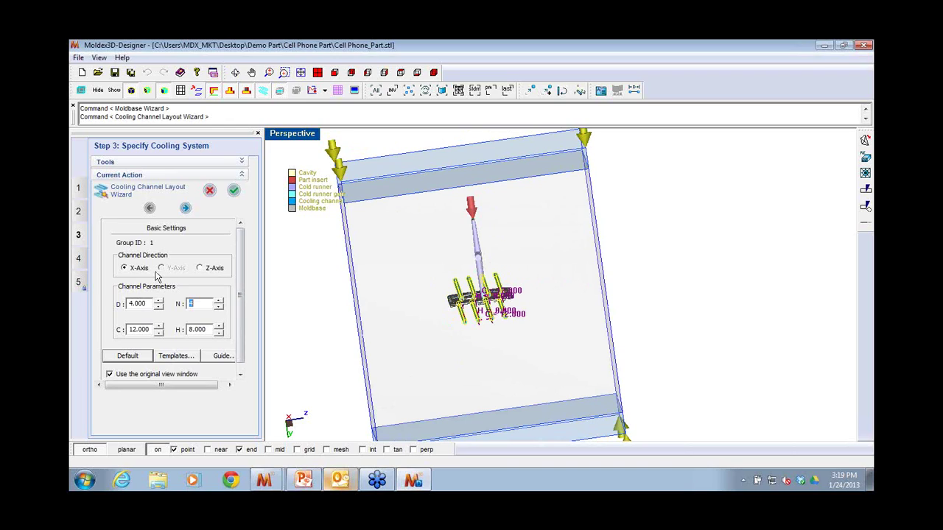
- Preview the cooling channels along the Z axis and switch their direction back to the X axis
{"action": "left_click", "coordinate": [206, 270]}
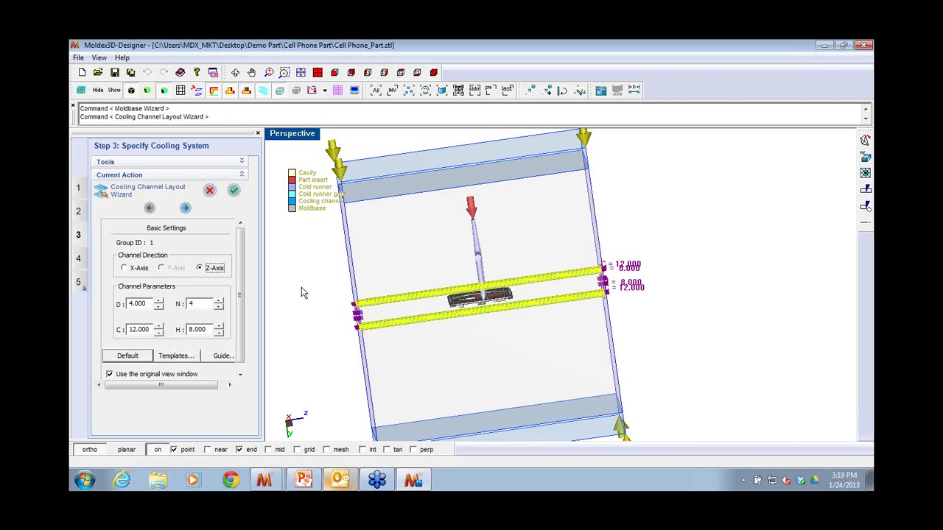
{"action": "mouse_move", "coordinate": [331, 284]}
{"action": "middle_mouse_down"}
{"action": "mouse_move", "coordinate": [605, 275]}
{"action": "mouse_move", "coordinate": [318, 286]}
{"action": "middle_mouse_up"}
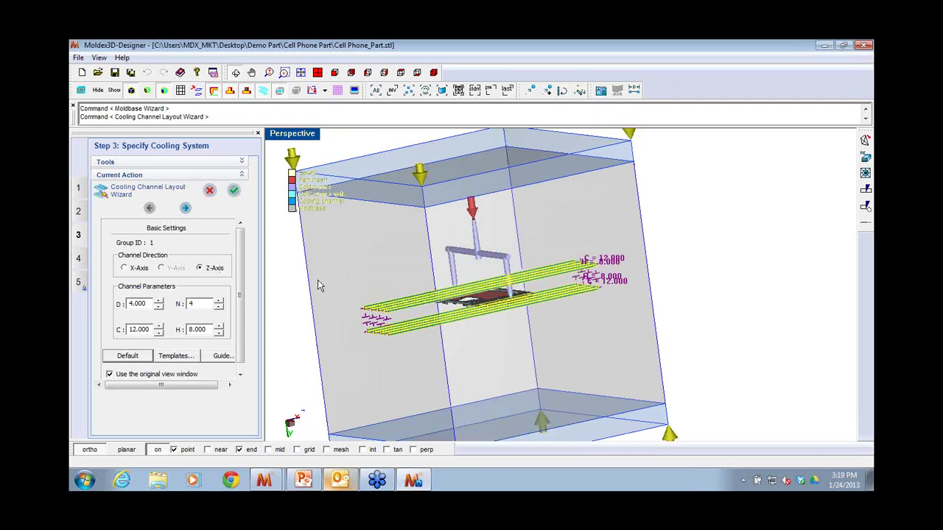
{"action": "left_click", "coordinate": [127, 268]}
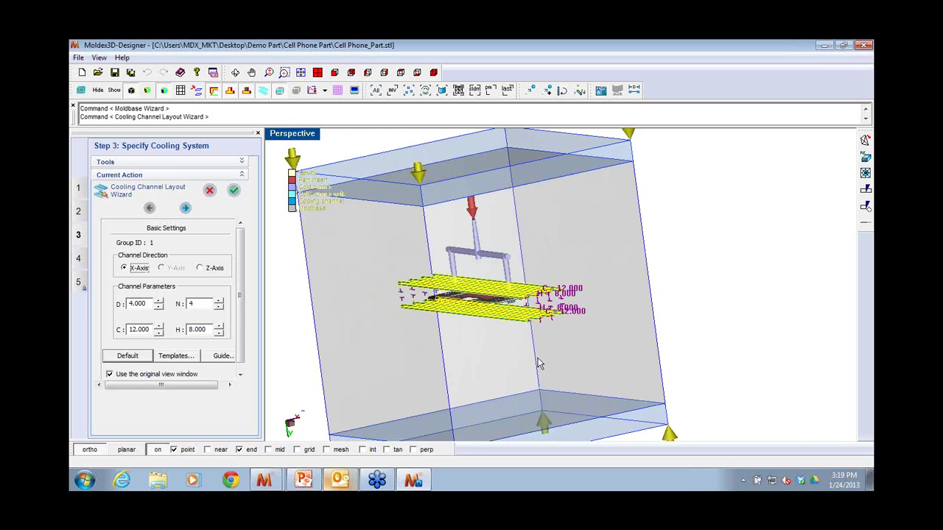
{"action": "middle_click_drag", "start_coordinate": [472, 324], "coordinate": [442, 357]}
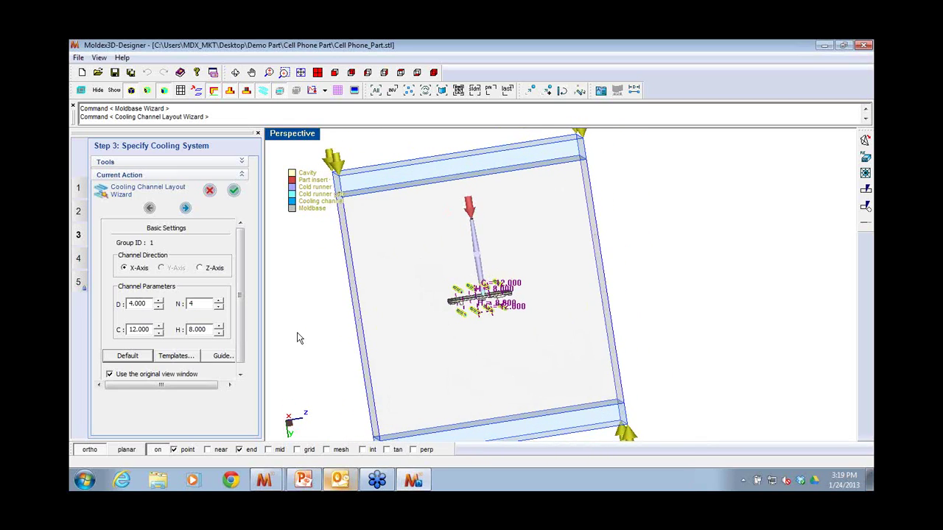
- Keep the cooling channel diameter D at 4 and set the channel spacing C to 20
{"action": "left_click", "coordinate": [158, 301]}
{"action": "left_click", "coordinate": [159, 308]}
{"action": "left_click", "coordinate": [159, 327]}
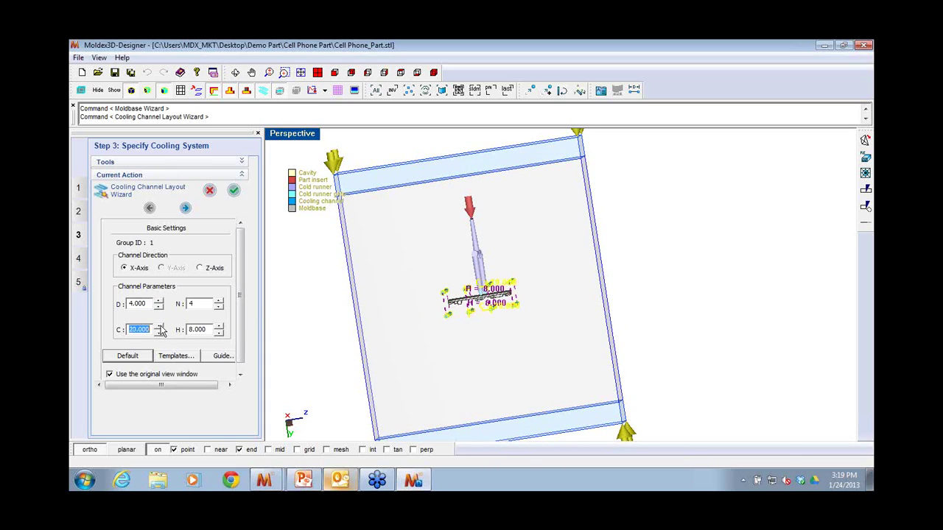
- Connect the cooling channels above and below the part with hoses and create the channel layout
{"action": "left_click", "coordinate": [185, 210]}
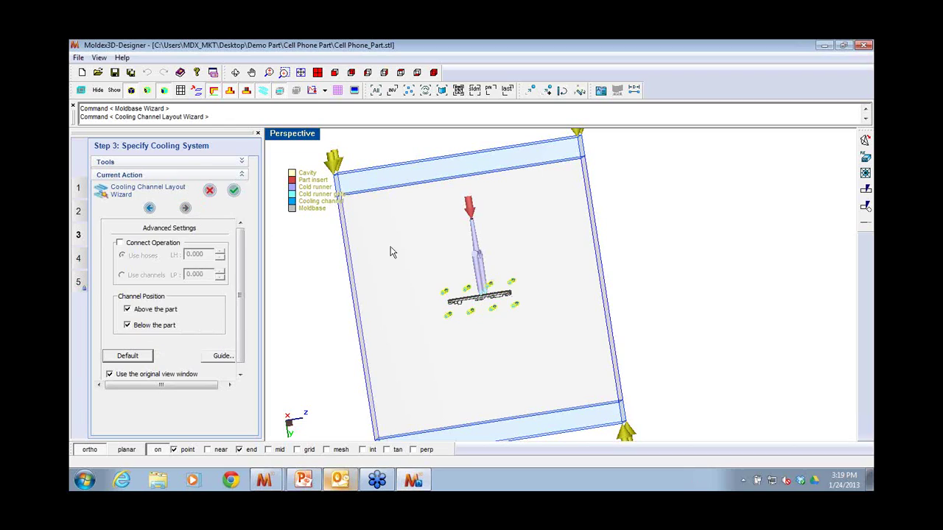
{"action": "mouse_move", "coordinate": [608, 324]}
{"action": "middle_mouse_down"}
{"action": "mouse_move", "coordinate": [622, 321]}
{"action": "mouse_move", "coordinate": [615, 322]}
{"action": "middle_mouse_up"}
{"action": "left_click", "coordinate": [119, 243]}
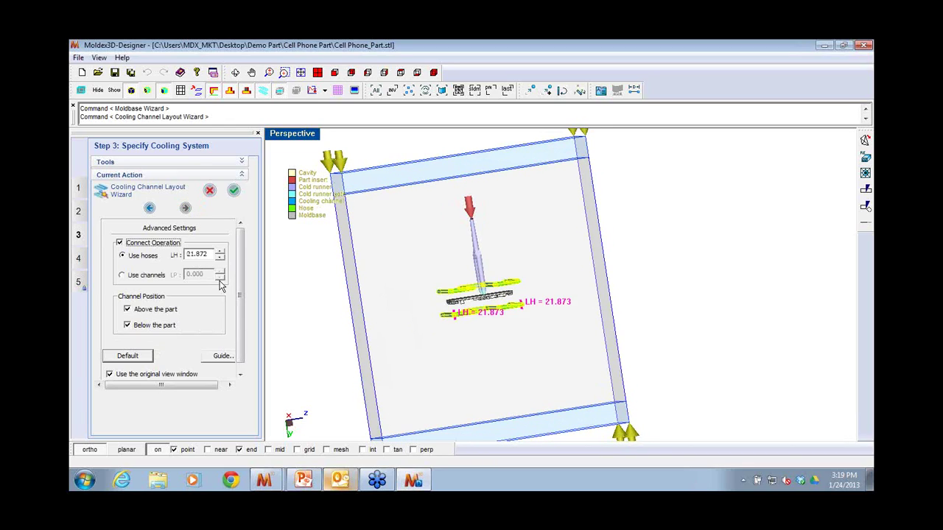
{"action": "middle_click_drag", "start_coordinate": [461, 330], "coordinate": [706, 264]}
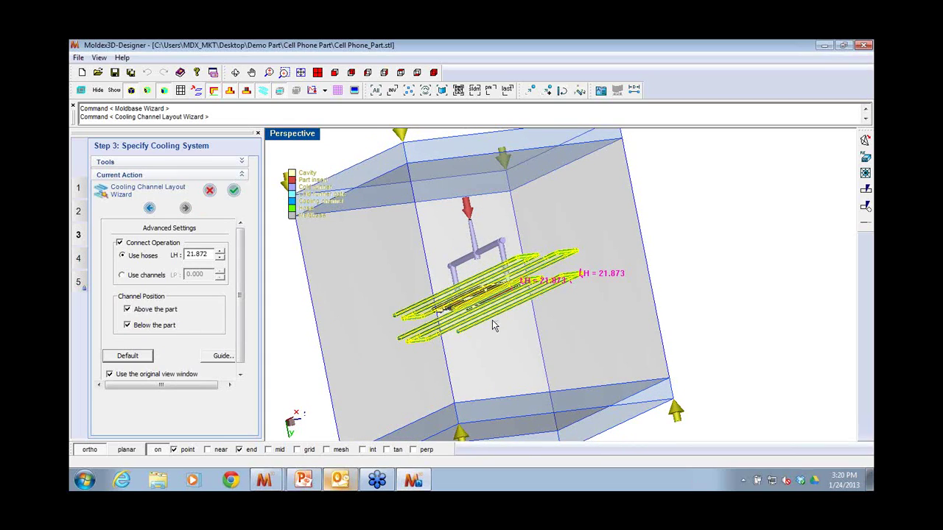
{"action": "scroll", "coordinate": [503, 319], "scroll_direction": "up", "scroll_amount": 4}
{"action": "middle_click_drag", "start_coordinate": [504, 320], "coordinate": [484, 341]}
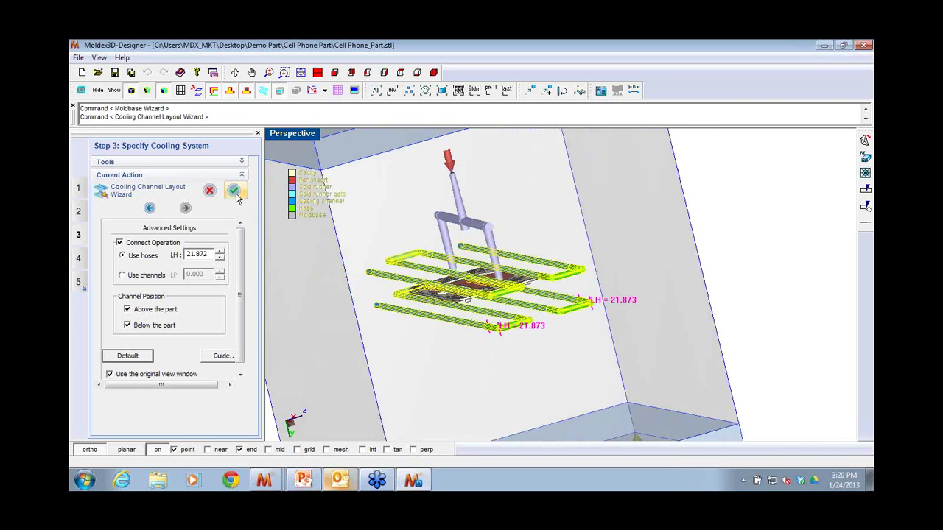
{"action": "left_click", "coordinate": [235, 192]}
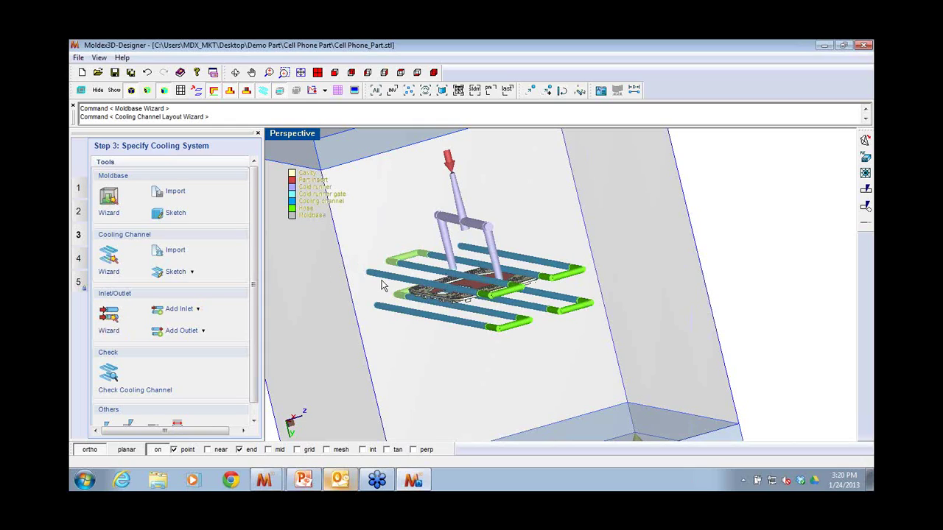
- Add coolant entrances and exits to the open channel ends with the Coolant Entrance/Exit Wizard and inspect them
{"action": "left_click", "coordinate": [113, 324]}
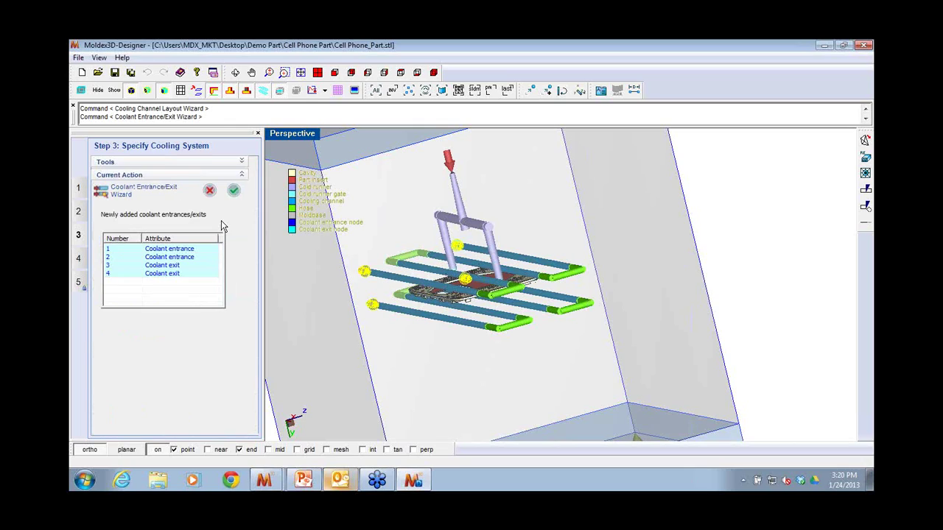
{"action": "left_click", "coordinate": [234, 192]}
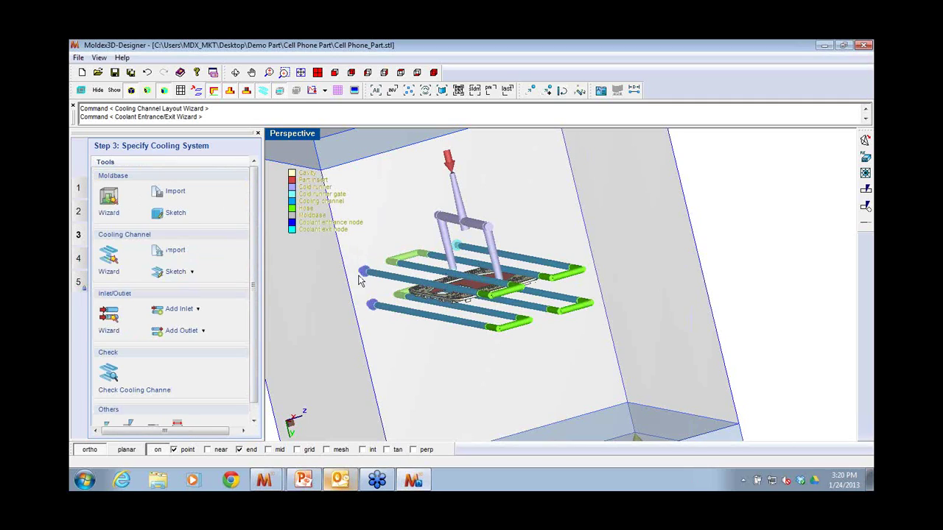
{"action": "right_click_drag", "start_coordinate": [382, 264], "coordinate": [433, 313]}
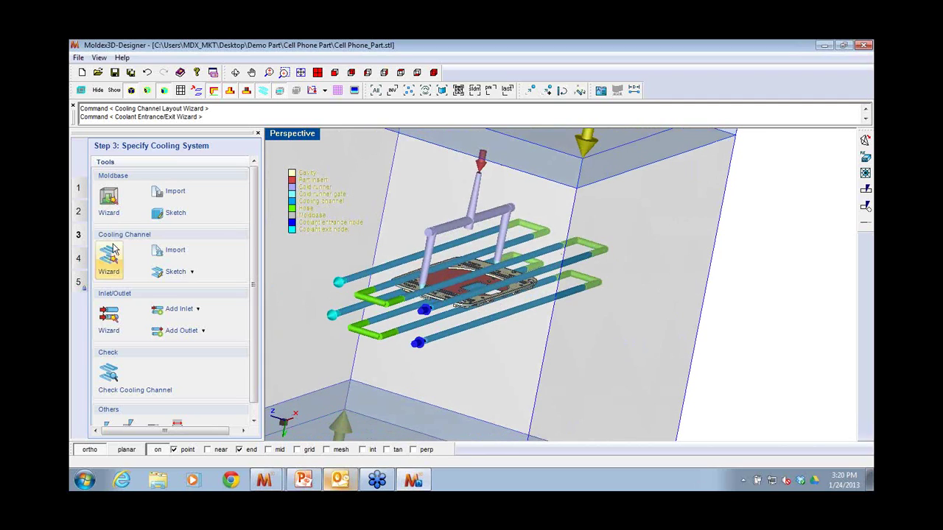
- Proceed to solid mesh generation, compare the meshing accuracy levels and set the level to 2
{"action": "left_click", "coordinate": [84, 264]}
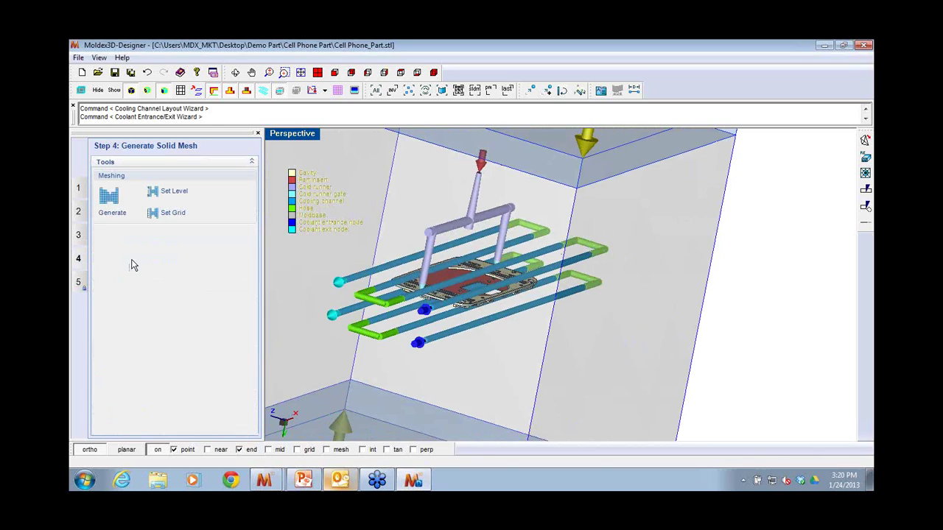
{"action": "right_click_drag", "start_coordinate": [527, 279], "coordinate": [468, 258]}
{"action": "scroll", "coordinate": [579, 274], "scroll_direction": "down", "scroll_amount": 4}
{"action": "right_click_drag", "start_coordinate": [579, 273], "coordinate": [531, 295]}
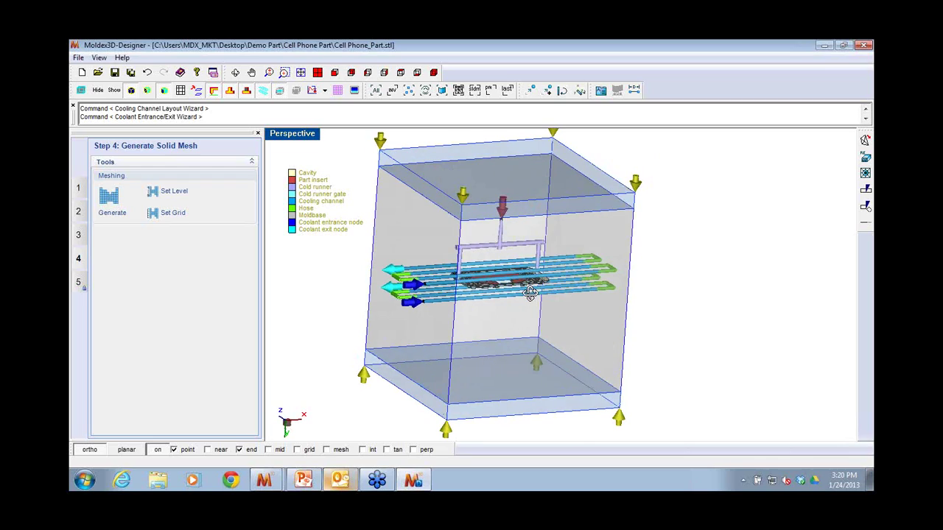
{"action": "left_click", "coordinate": [175, 193]}
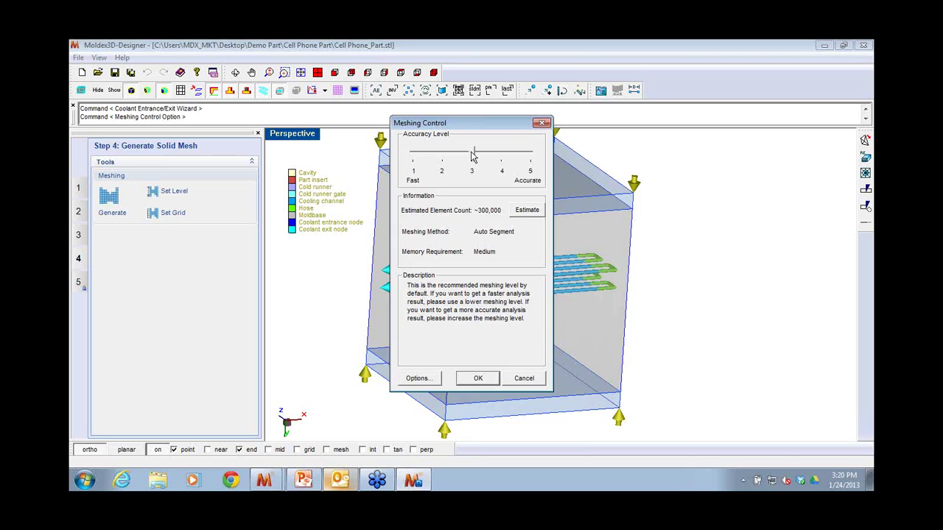
{"action": "left_click_drag", "start_coordinate": [473, 155], "coordinate": [444, 156]}
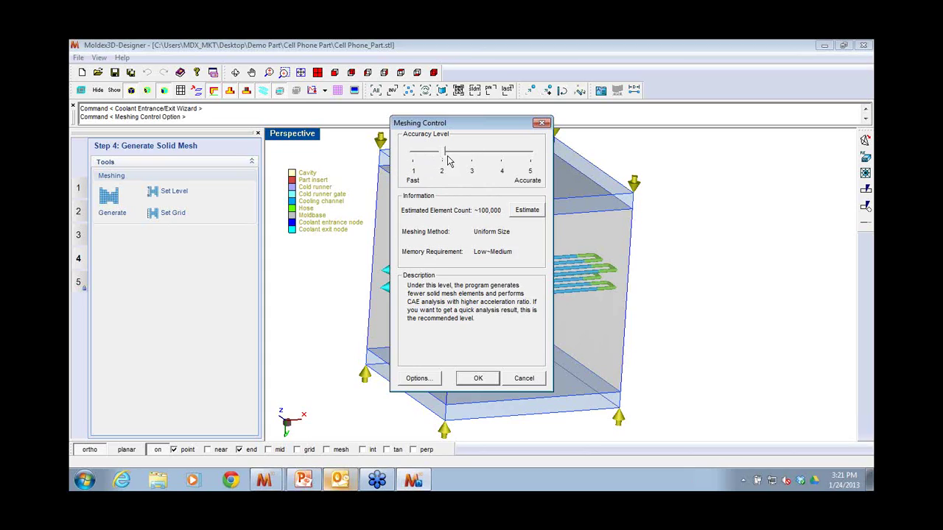
{"action": "left_click_drag", "start_coordinate": [447, 161], "coordinate": [527, 159]}
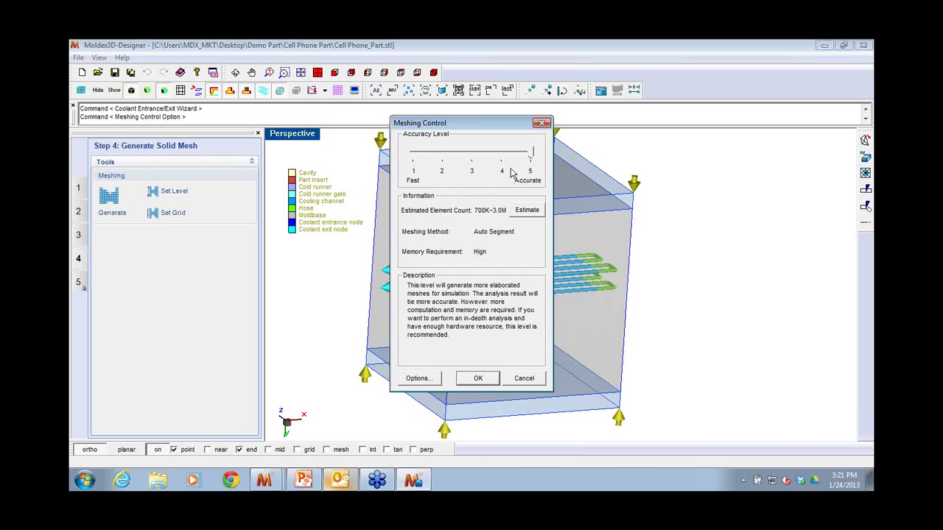
{"action": "left_click_drag", "start_coordinate": [533, 154], "coordinate": [444, 155]}
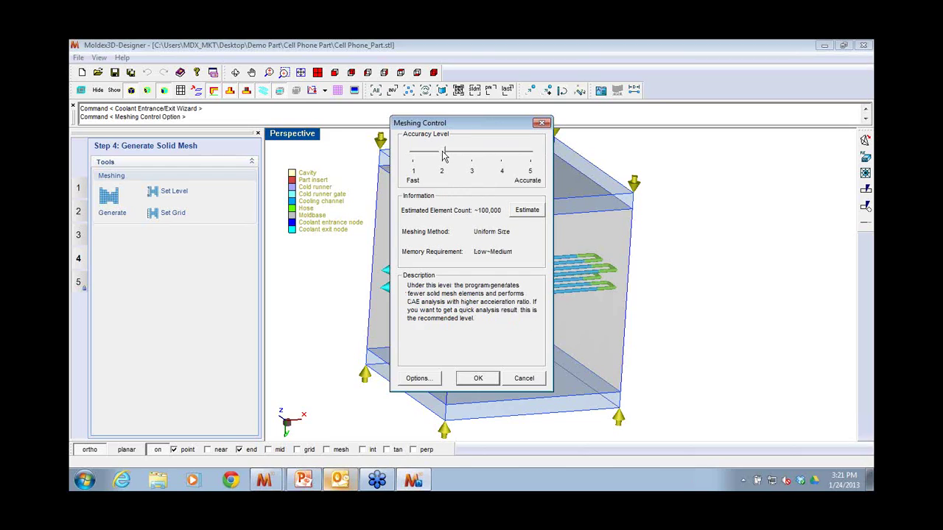
- Enable showing the solid mesh reliability level in the meshing control options and accept the meshing settings
{"action": "left_click", "coordinate": [417, 378]}
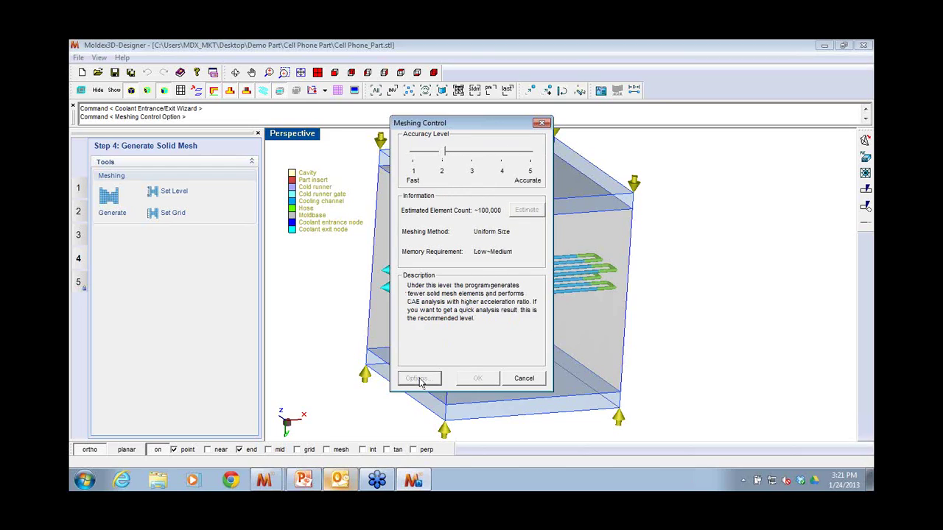
{"action": "left_click", "coordinate": [428, 211]}
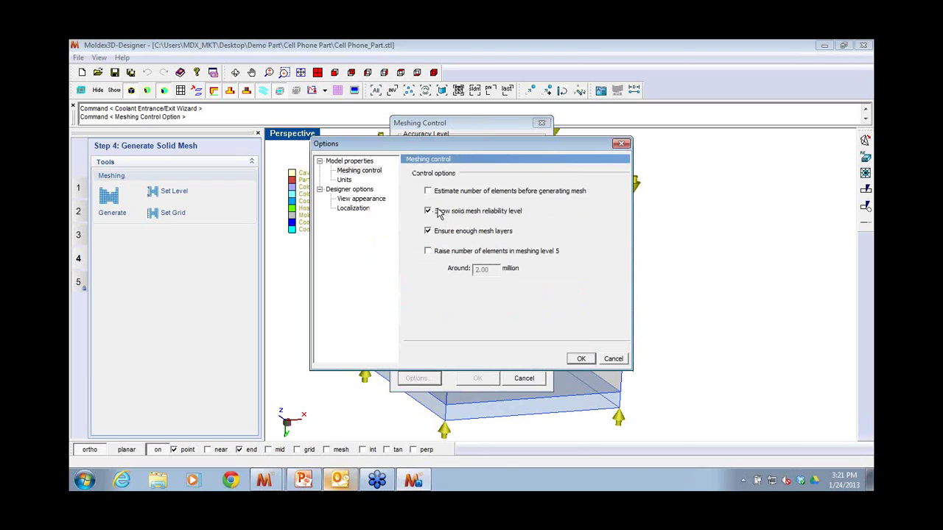
{"action": "left_click", "coordinate": [581, 359]}
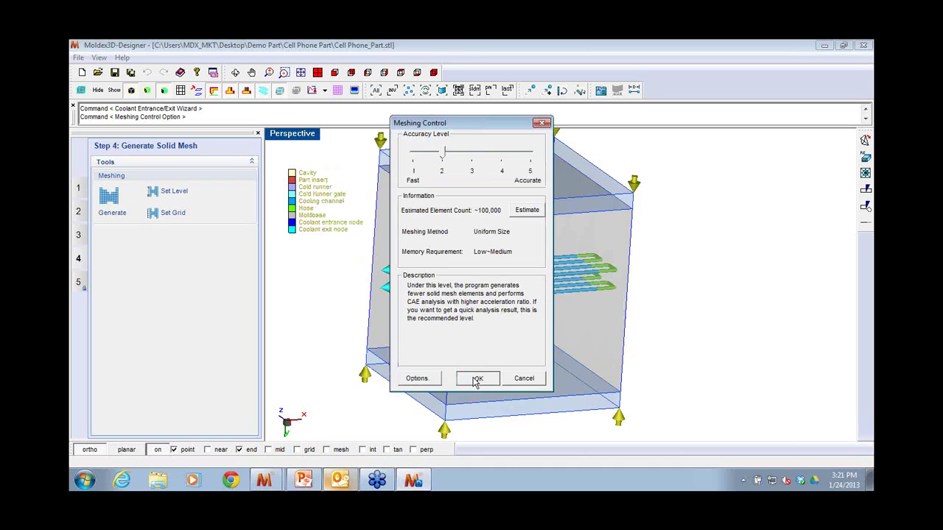
{"action": "left_click", "coordinate": [477, 379]}
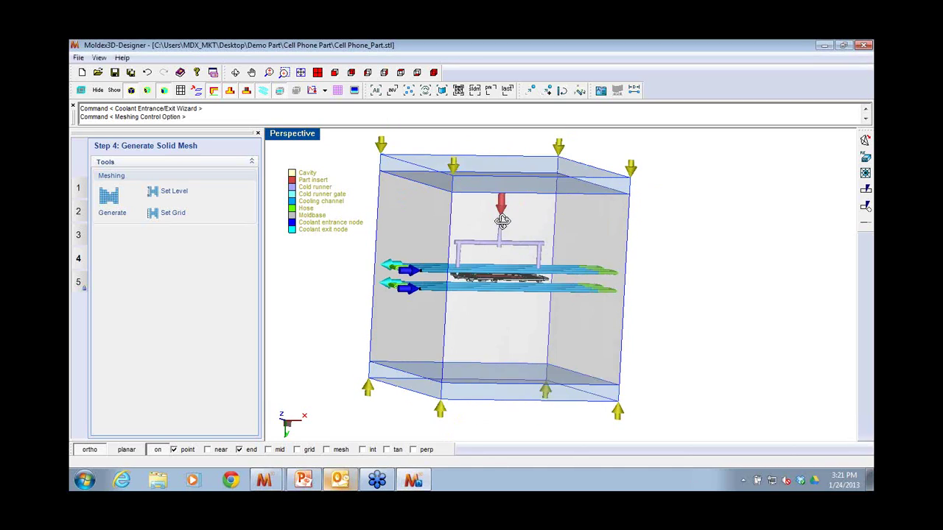
- Generate the solid mesh and view the mold-building tips in the progress window while it runs
{"action": "left_click", "coordinate": [107, 209]}
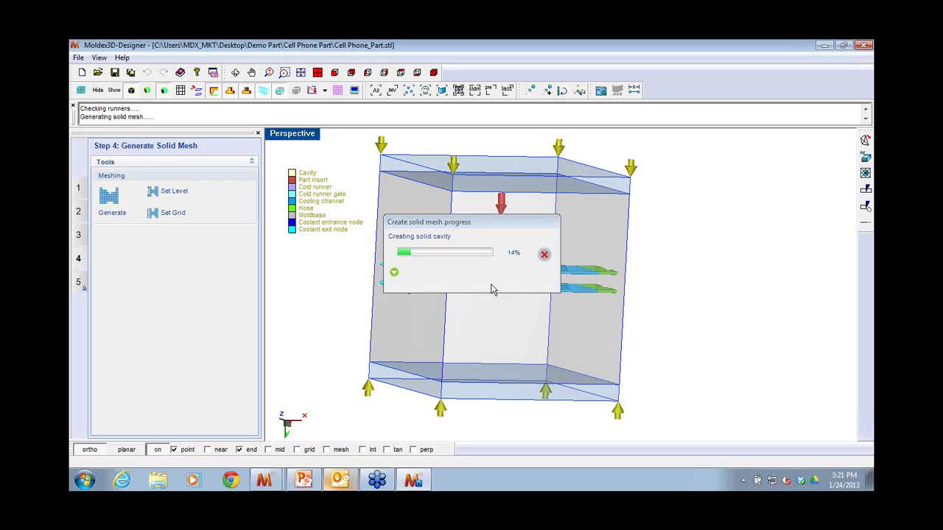
{"action": "left_click", "coordinate": [395, 274]}
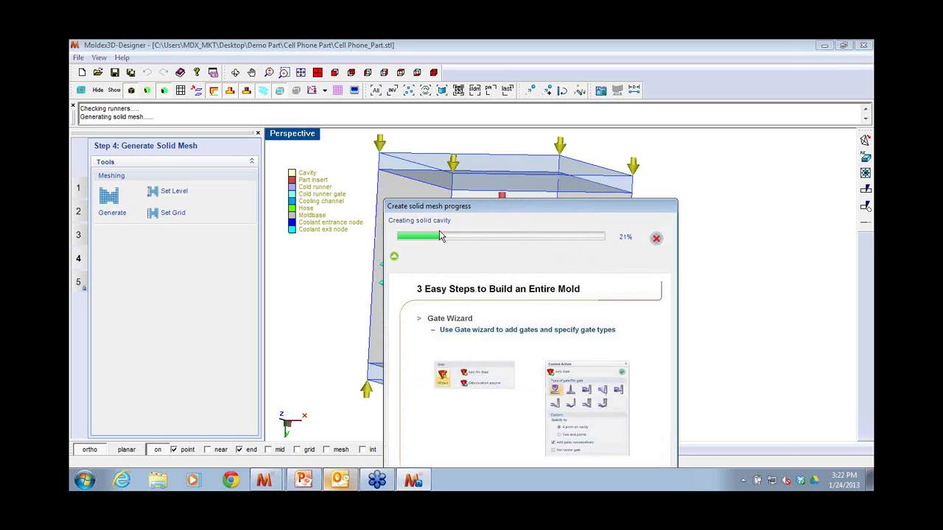
{"action": "left_click", "coordinate": [394, 257]}
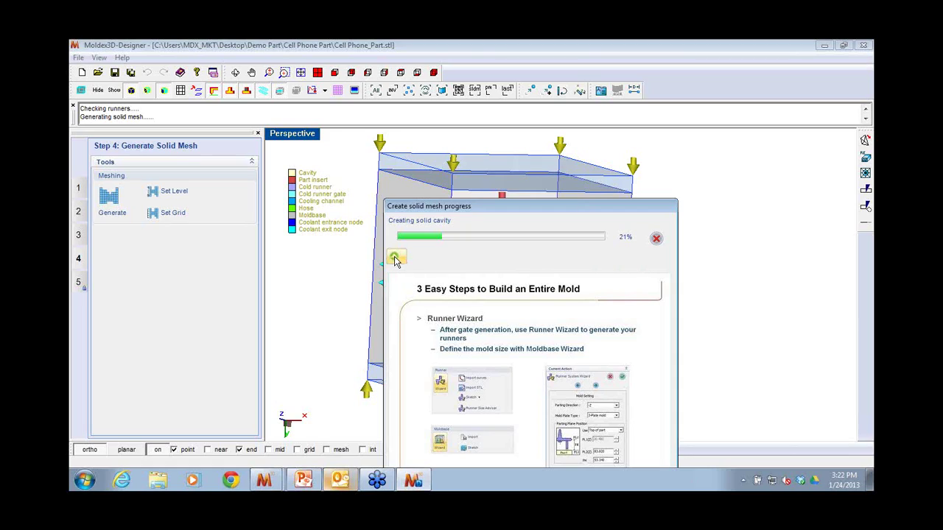
{"action": "left_click", "coordinate": [395, 258]}
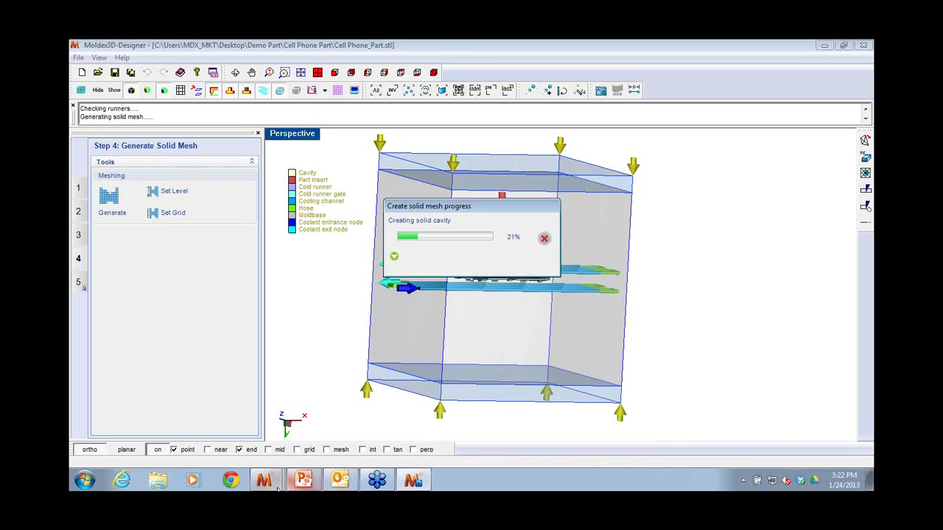
- Switch to the Moldex3D project MDXProject20130103 and browse the filling results available for Run 3
{"action": "mouse_move", "coordinate": [280, 481]}
{"action": "left_click", "coordinate": [273, 434]}
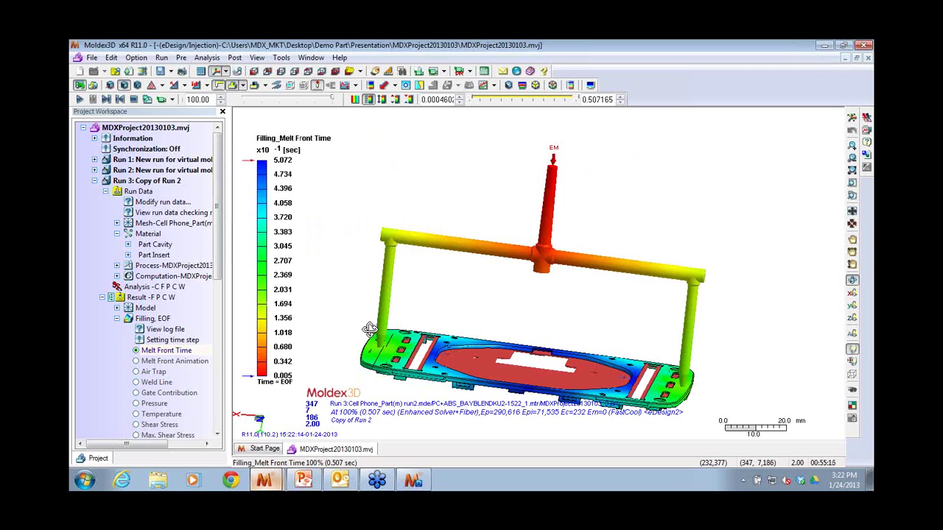
{"action": "scroll", "coordinate": [366, 335], "scroll_direction": "down", "scroll_amount": 1}
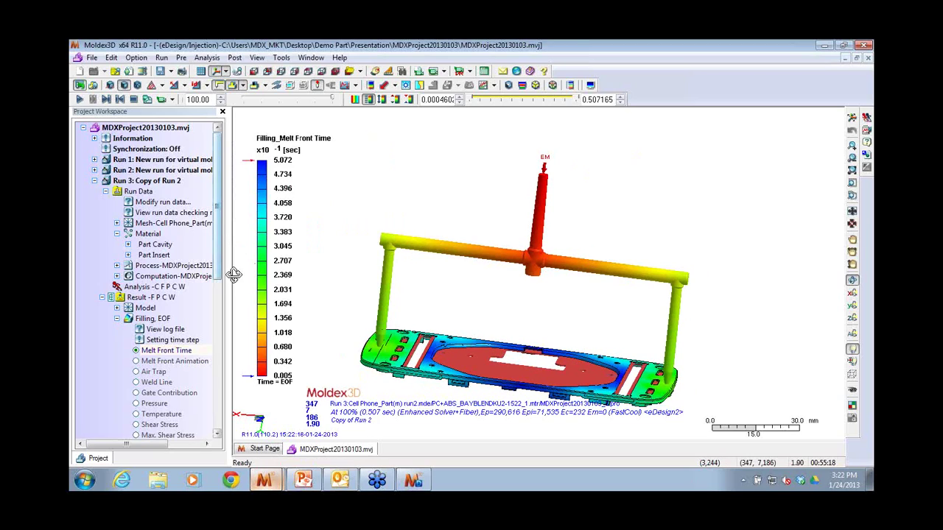
{"action": "left_click_drag", "start_coordinate": [219, 264], "coordinate": [219, 313]}
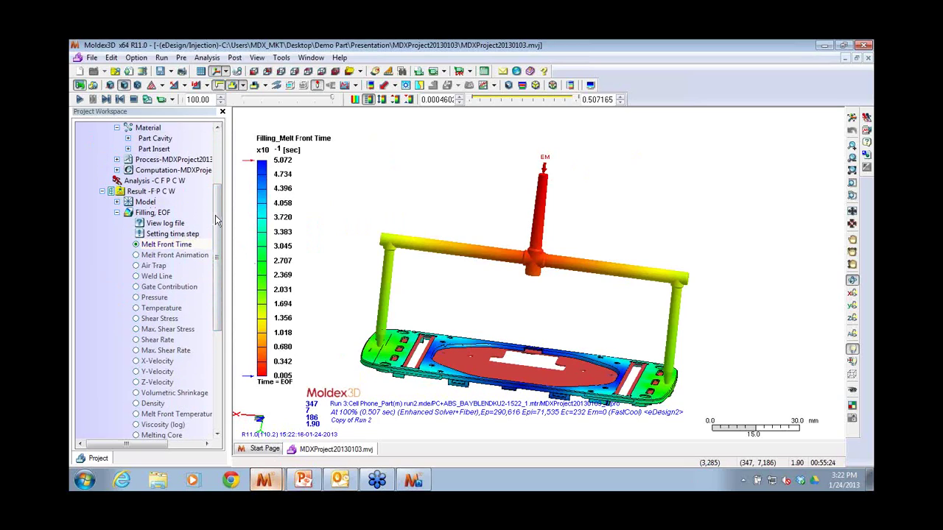
{"action": "scroll", "coordinate": [467, 288], "scroll_direction": "down", "scroll_amount": 1}
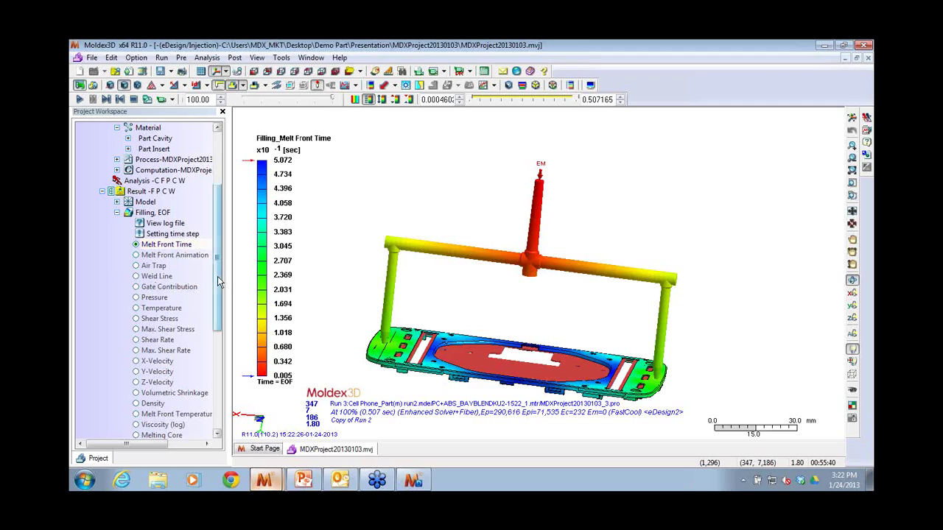
- Display the filling Melt Front Time result, play its animation and stop it
{"action": "scroll", "coordinate": [217, 274], "scroll_direction": "up", "scroll_amount": 1}
{"action": "left_click", "coordinate": [167, 276]}
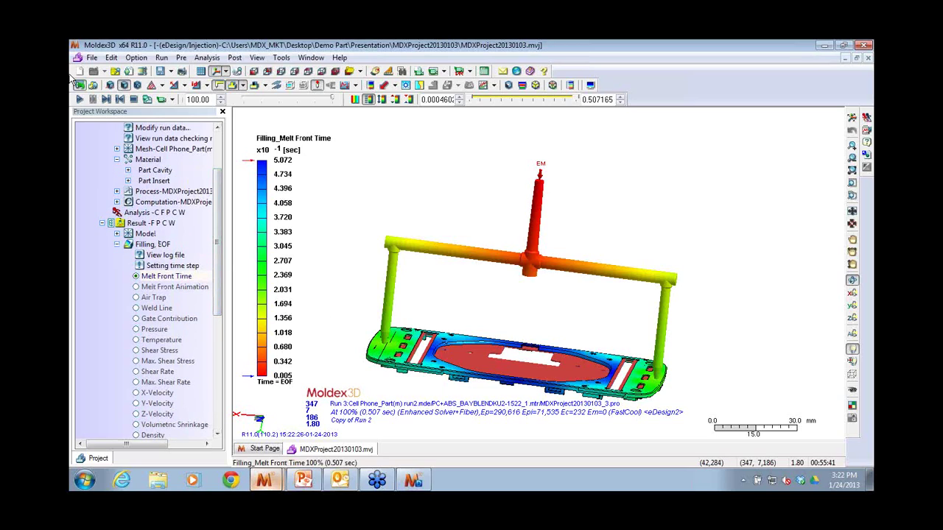
{"action": "left_click", "coordinate": [80, 100]}
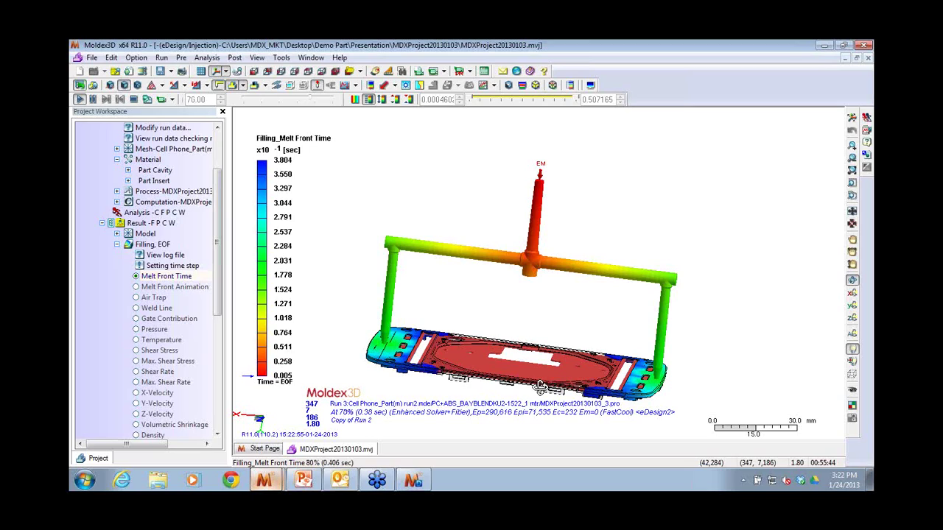
{"action": "scroll", "coordinate": [536, 400], "scroll_direction": "up", "scroll_amount": 1}
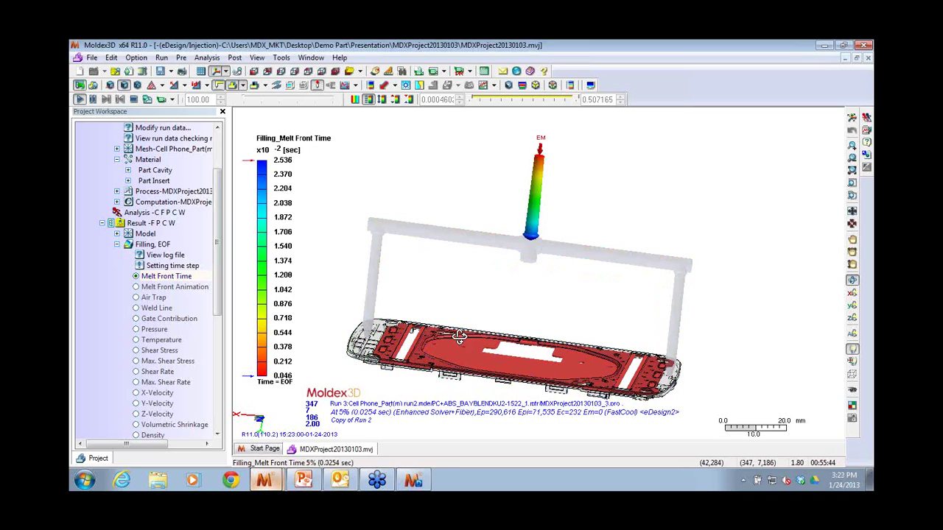
{"action": "left_click", "coordinate": [134, 99]}
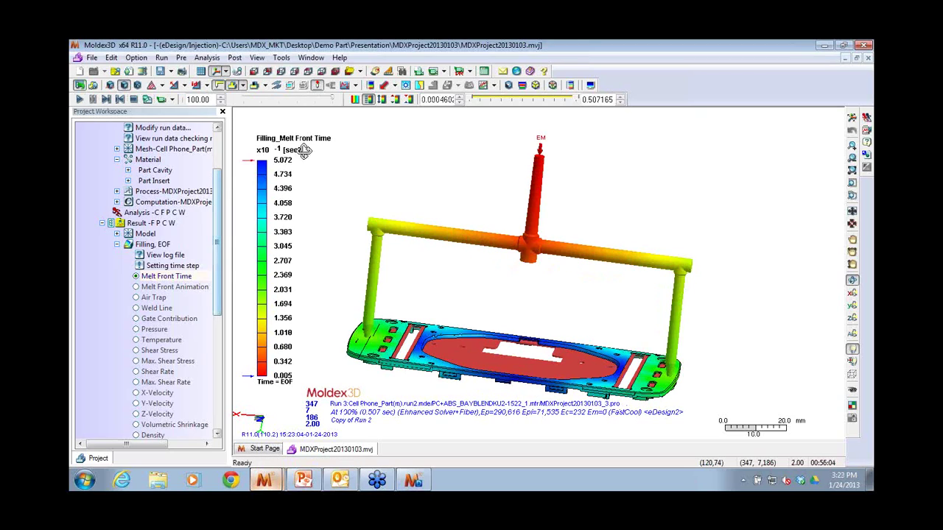
- Examine the Weld Line result from a tilted view of the part, followed by the Air Trap result
{"action": "left_click", "coordinate": [150, 309]}
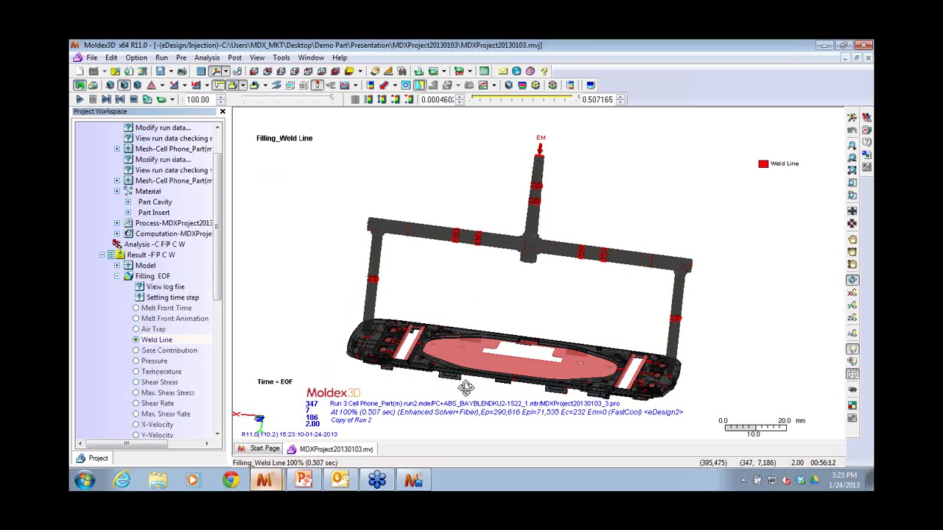
{"action": "scroll", "coordinate": [466, 389], "scroll_direction": "down", "scroll_amount": 1}
{"action": "left_click_drag", "start_coordinate": [436, 379], "coordinate": [413, 340]}
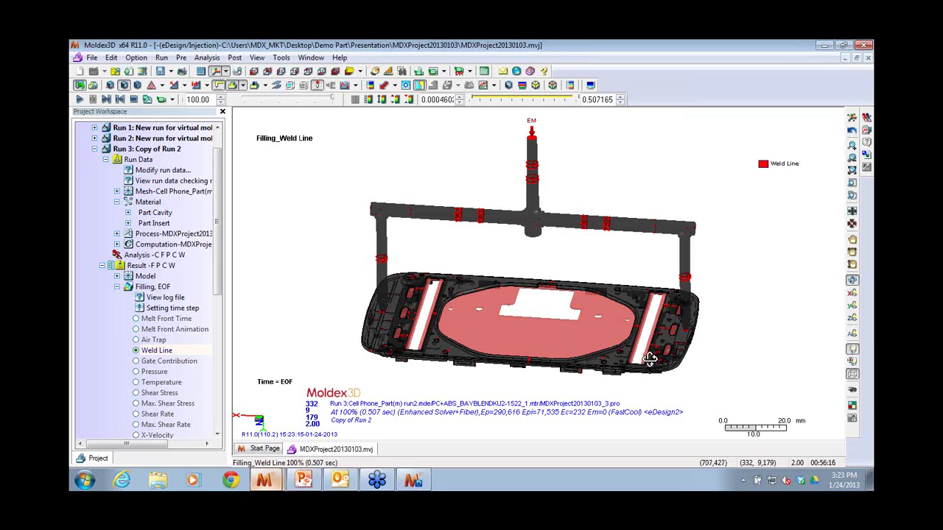
{"action": "left_click", "coordinate": [155, 340]}
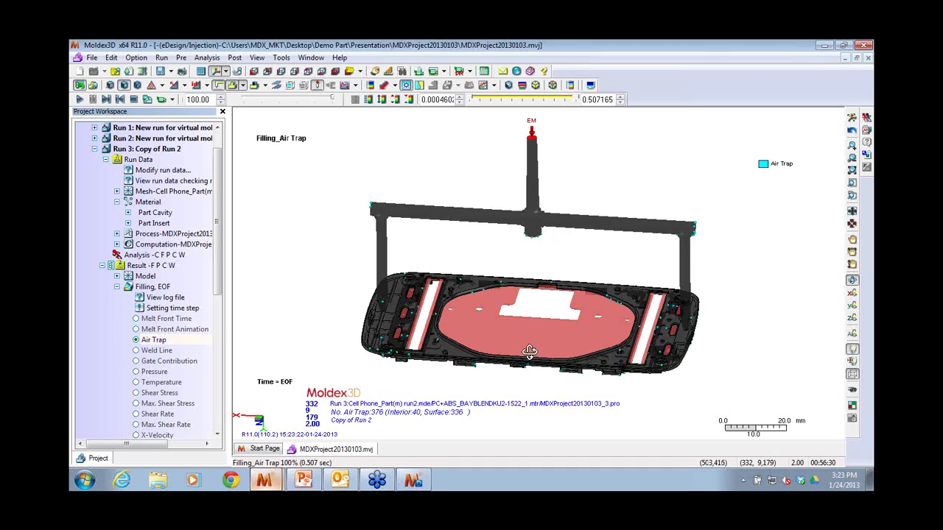
- Examine the warpage results for X-, Y- and Z-Displacement, the X fiber orientation effect and Volumetric Shrinkage
{"action": "scroll", "coordinate": [218, 294], "scroll_direction": "down", "scroll_amount": 2}
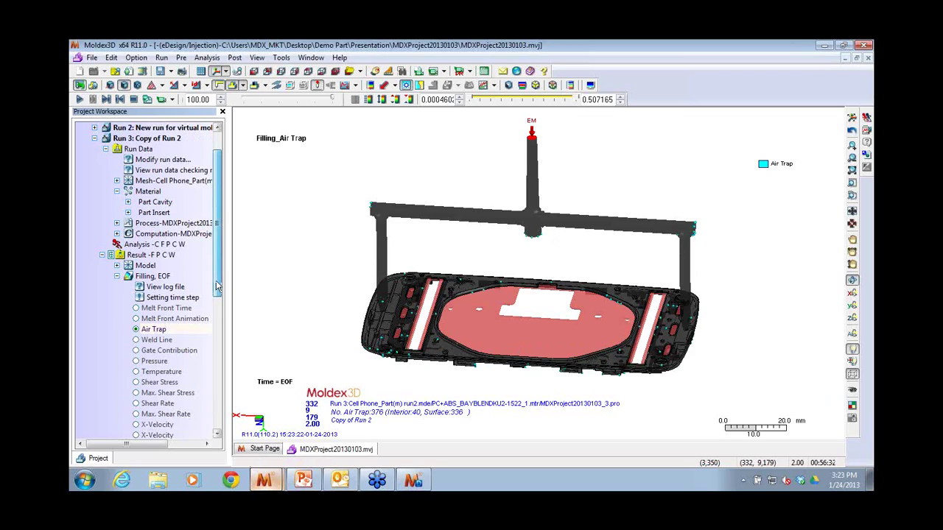
{"action": "left_click_drag", "start_coordinate": [219, 291], "coordinate": [214, 373]}
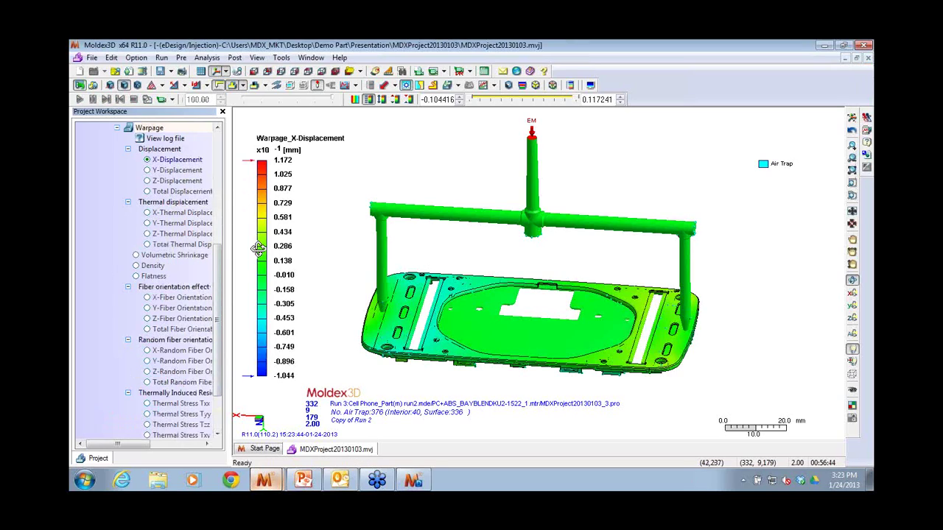
{"action": "left_click", "coordinate": [150, 172]}
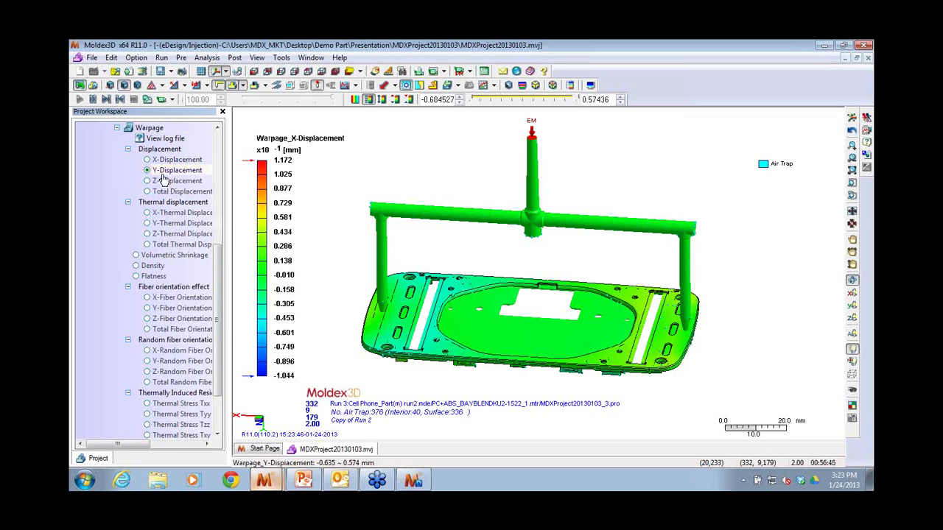
{"action": "left_click", "coordinate": [183, 181]}
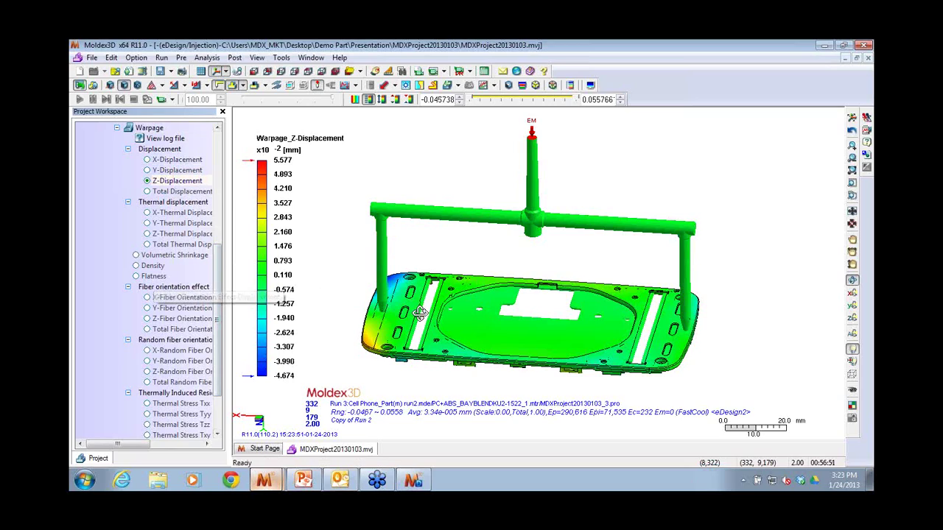
{"action": "left_click", "coordinate": [155, 302]}
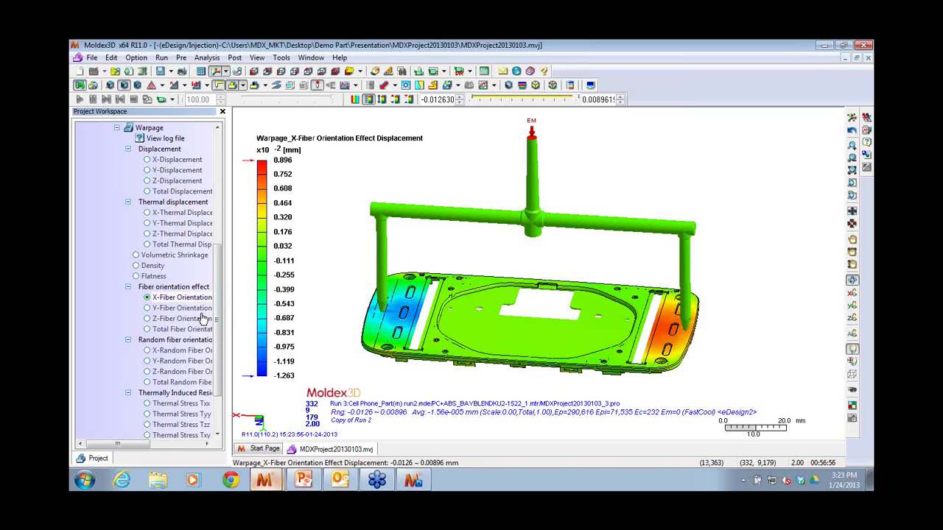
{"action": "left_click", "coordinate": [175, 256]}
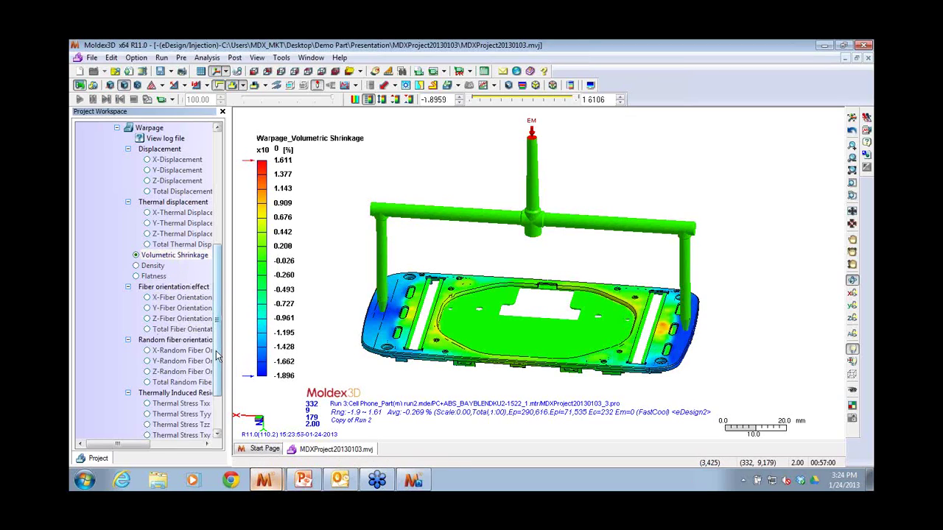
- Redisplay the filling Melt Front Time result and switch back to Moldex3D-Designer to check the generated mesh
{"action": "left_click_drag", "start_coordinate": [216, 350], "coordinate": [219, 288]}
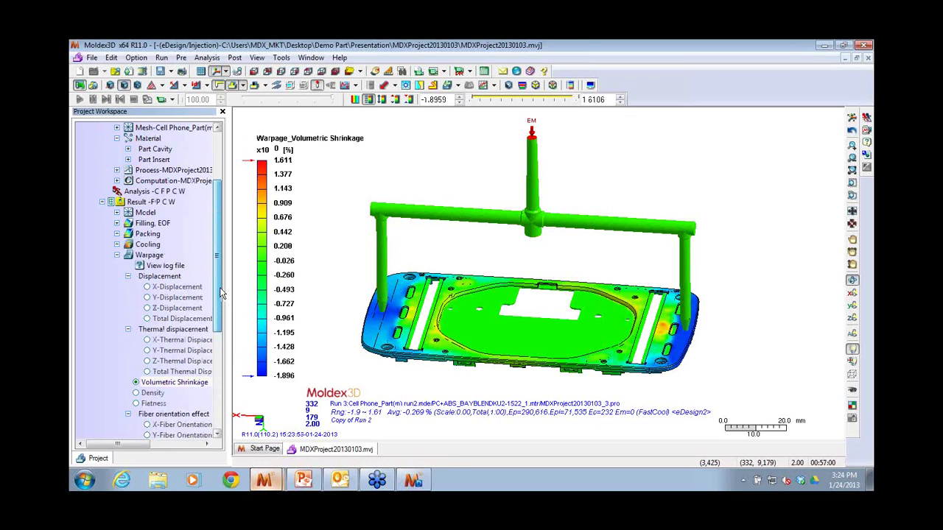
{"action": "left_click", "coordinate": [159, 225]}
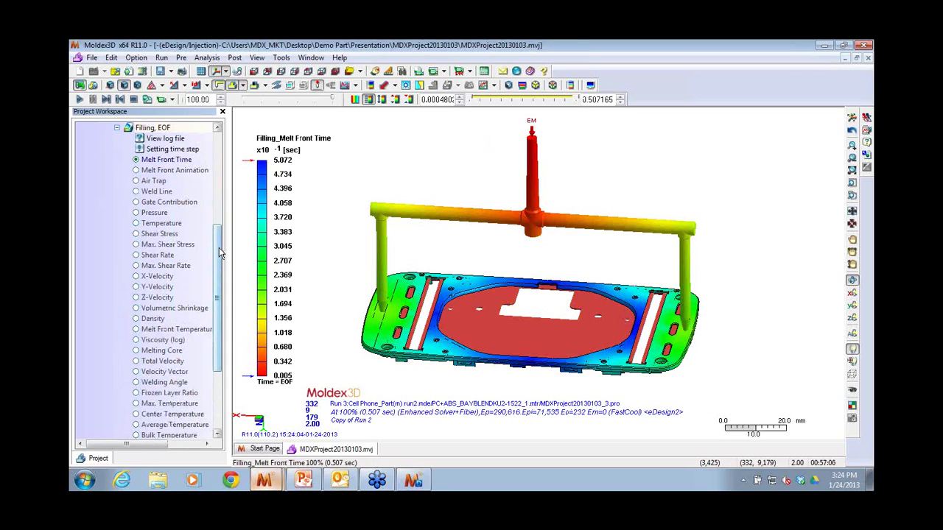
{"action": "left_click_drag", "start_coordinate": [218, 248], "coordinate": [221, 218]}
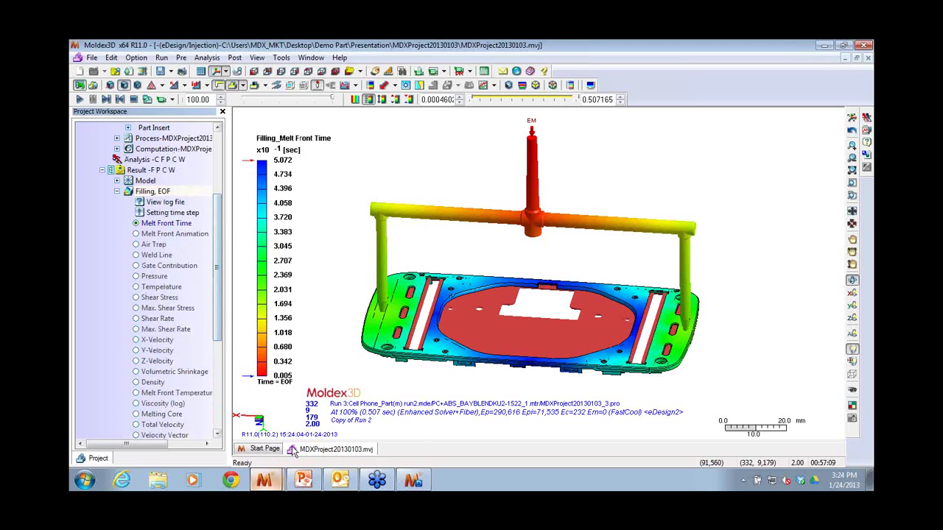
{"action": "left_click", "coordinate": [375, 479]}
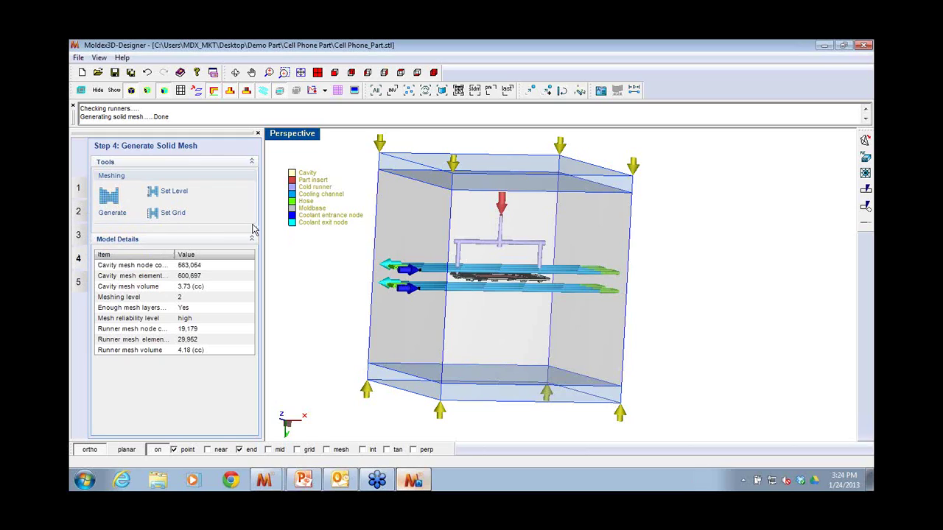
- Export the solid mesh as the eDesign mesh file Cell Phone_Part (*.mde) into the Demo Part folder on the desktop
{"action": "left_click", "coordinate": [78, 282]}
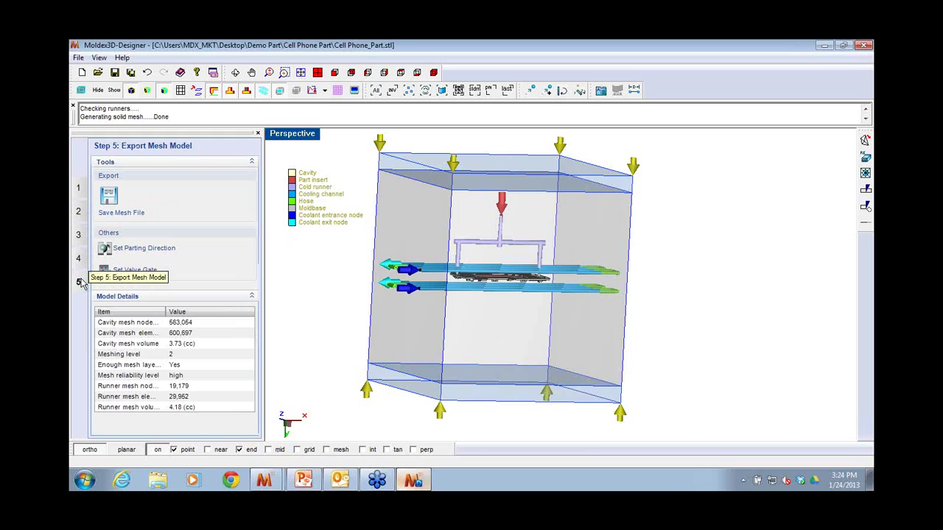
{"action": "left_click", "coordinate": [110, 209]}
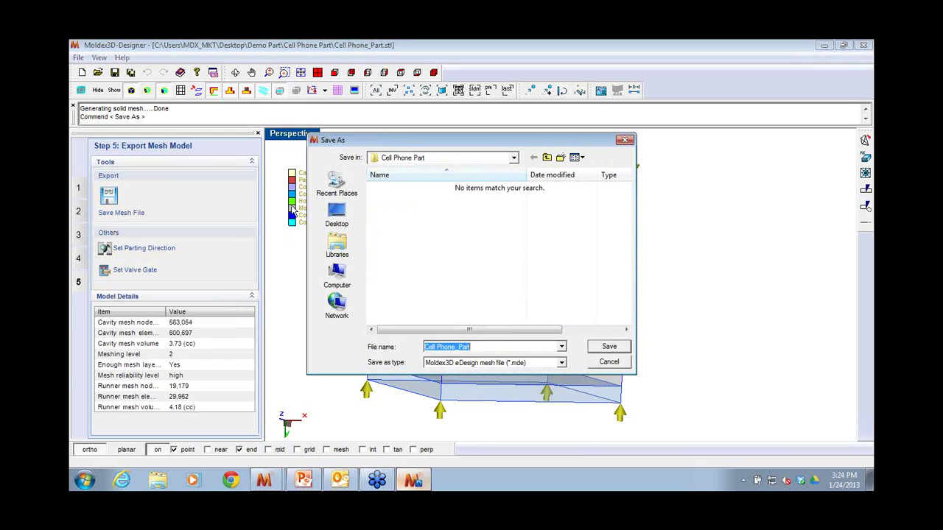
{"action": "left_click", "coordinate": [514, 159]}
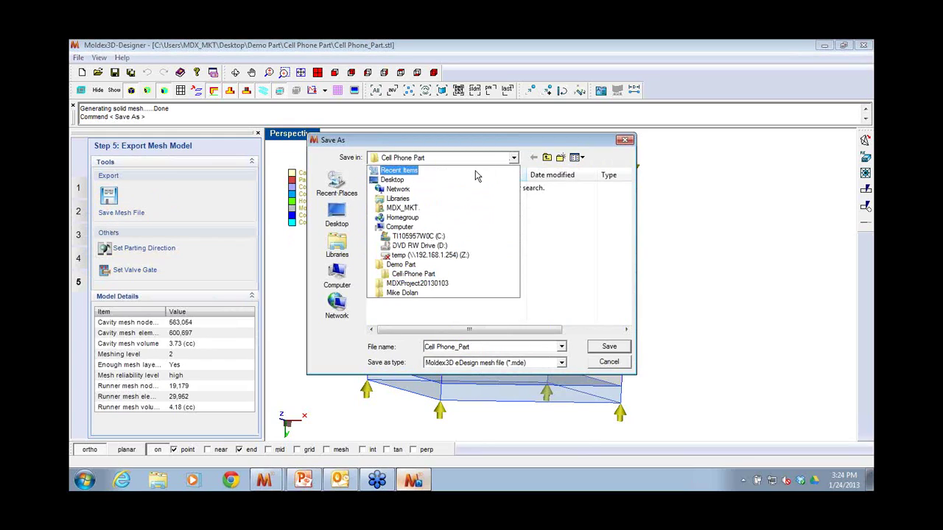
{"action": "left_click", "coordinate": [469, 181]}
{"action": "double_click", "coordinate": [541, 247]}
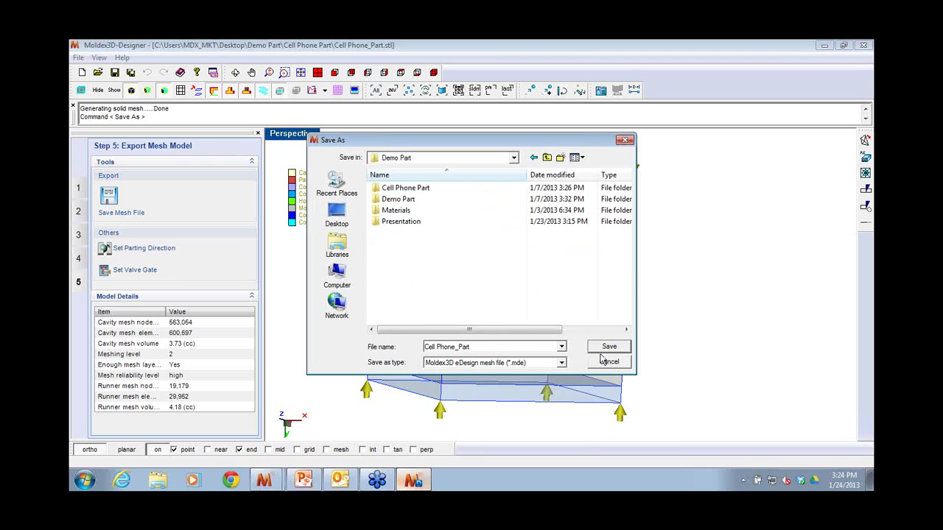
{"action": "left_click", "coordinate": [608, 350]}
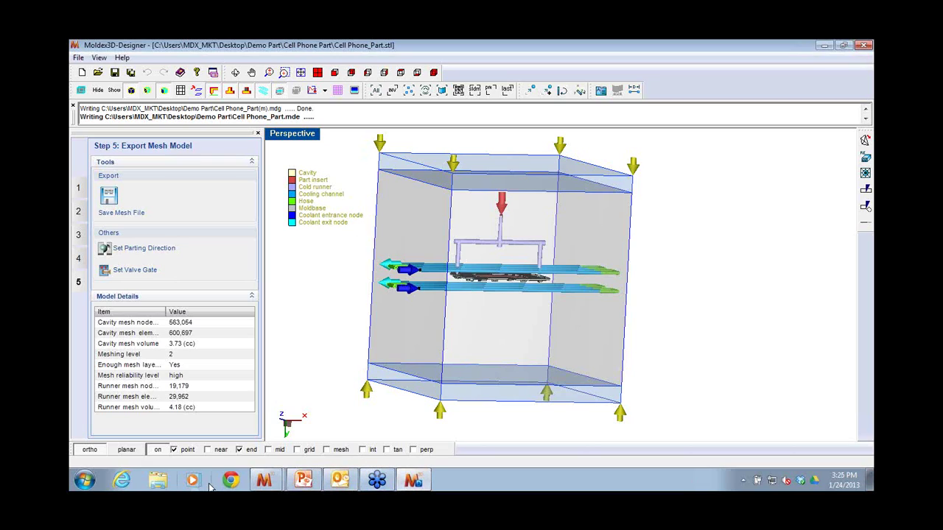
- Exit the Moldex3D window with the example results project and close Moldex3D-Designer after acknowledging the mesh export
{"action": "left_click", "coordinate": [271, 479]}
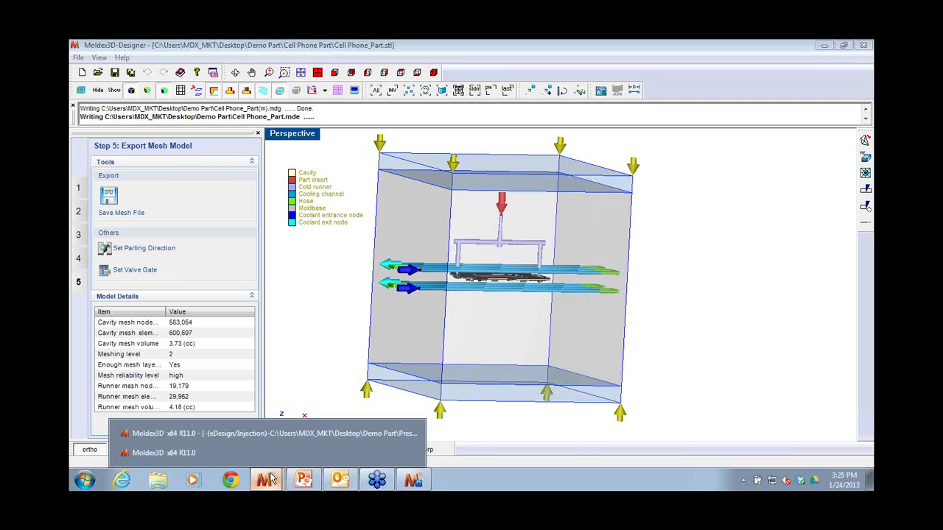
{"action": "left_click", "coordinate": [284, 434]}
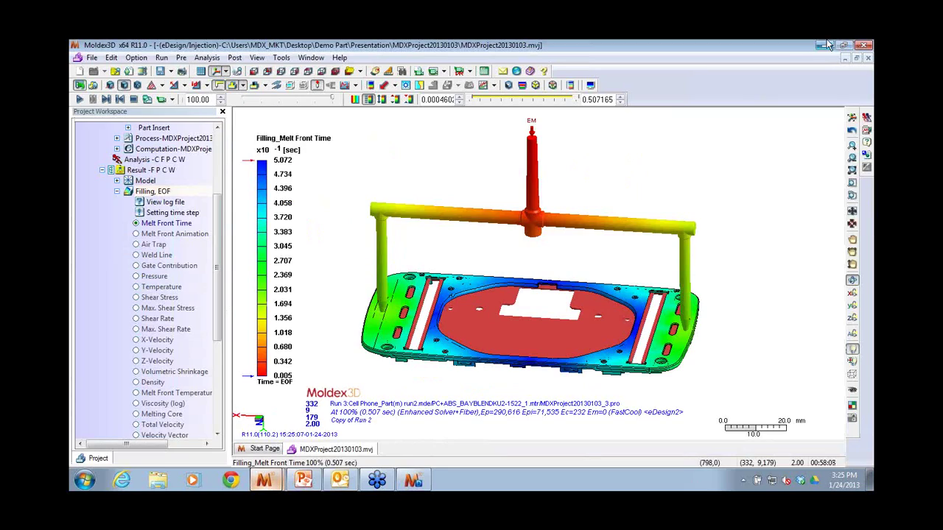
{"action": "left_click_drag", "start_coordinate": [771, 50], "coordinate": [692, 49]}
{"action": "left_click", "coordinate": [790, 50]}
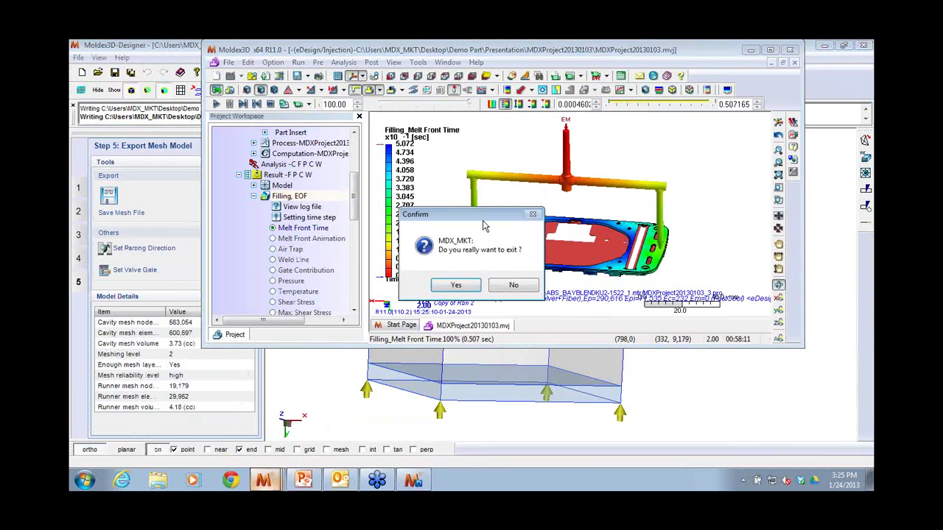
{"action": "left_click", "coordinate": [465, 288]}
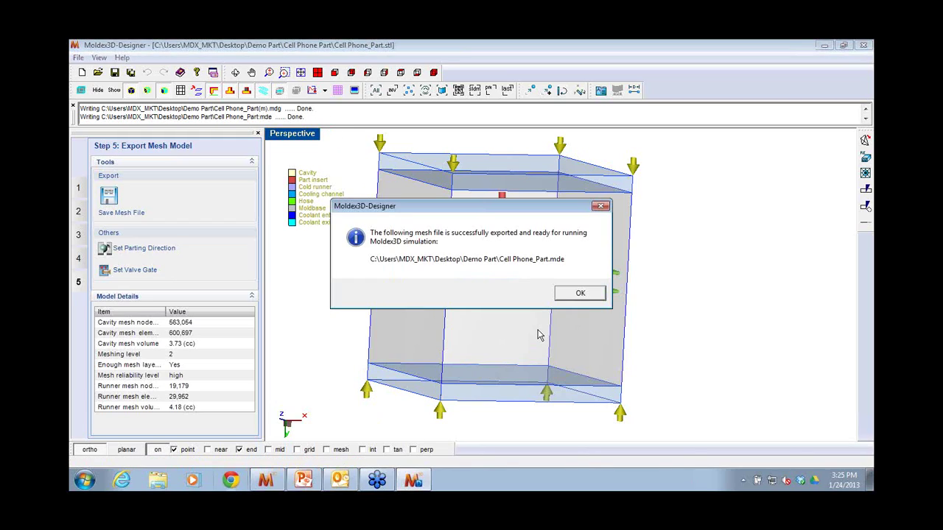
{"action": "left_click", "coordinate": [570, 296]}
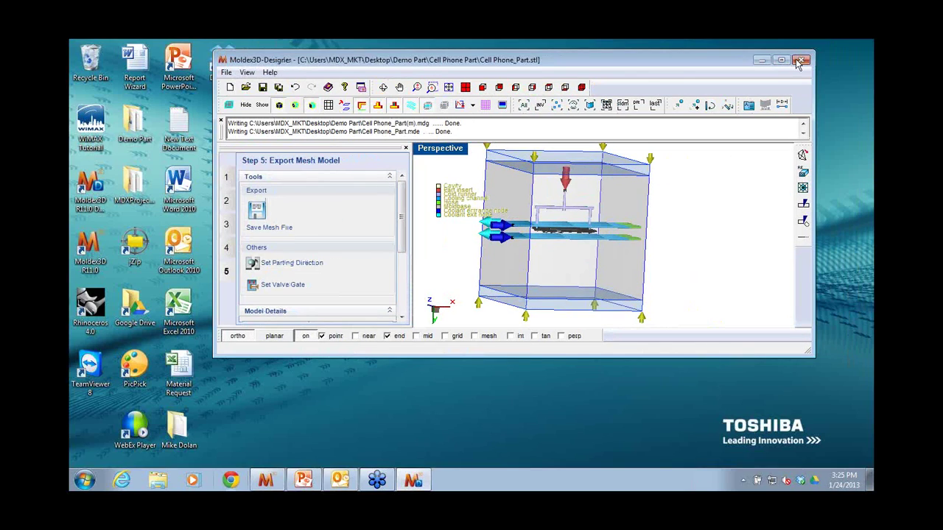
{"action": "left_click", "coordinate": [801, 60]}
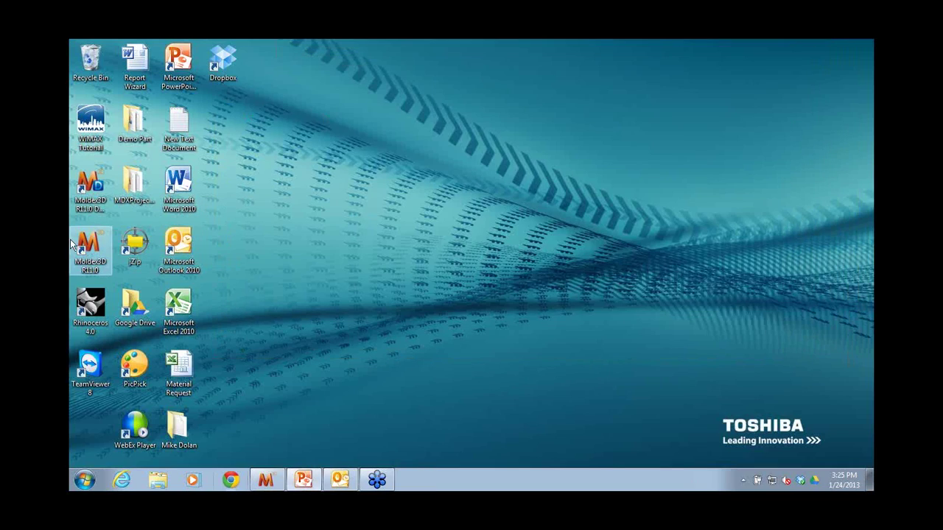
- Try to launch Moldex3D R11.0 and create a new project in the Moldex3D window that is still open
{"action": "double_click", "coordinate": [93, 245]}
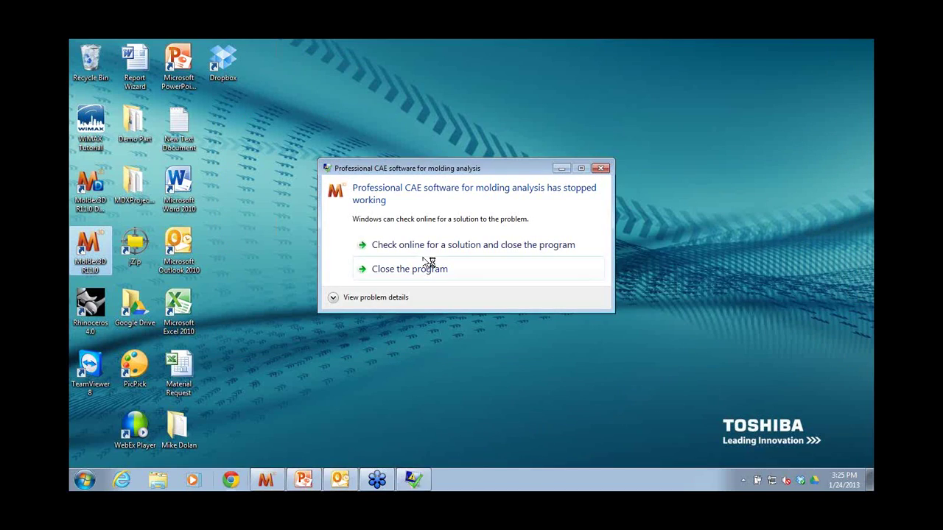
{"action": "left_click", "coordinate": [602, 171]}
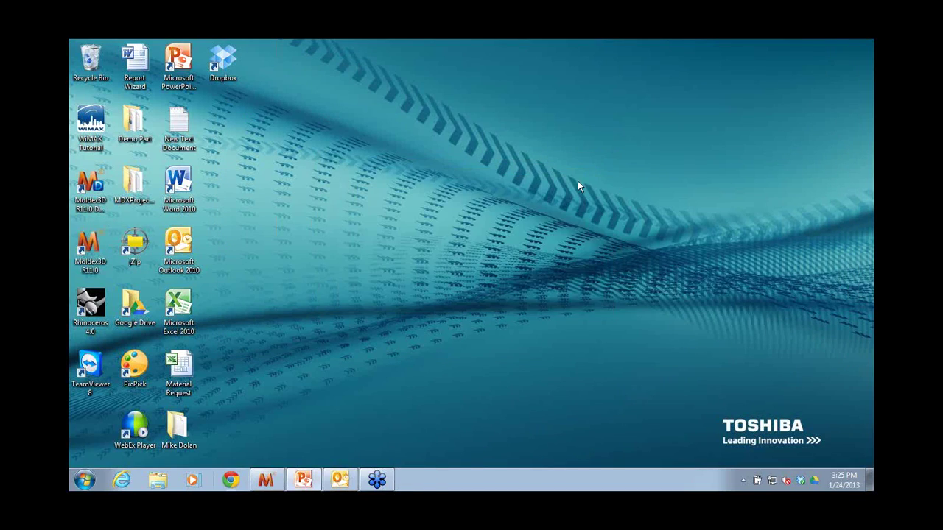
{"action": "left_click", "coordinate": [267, 481]}
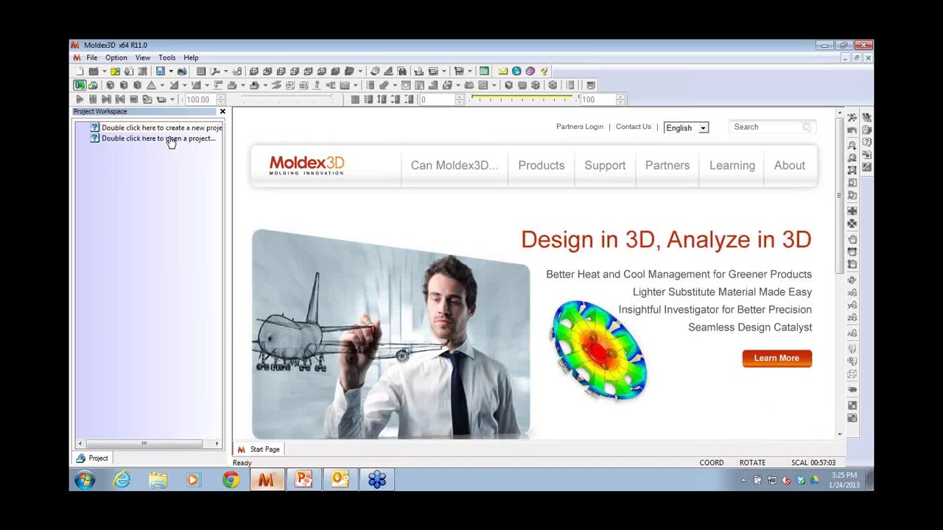
{"action": "double_click", "coordinate": [168, 128]}
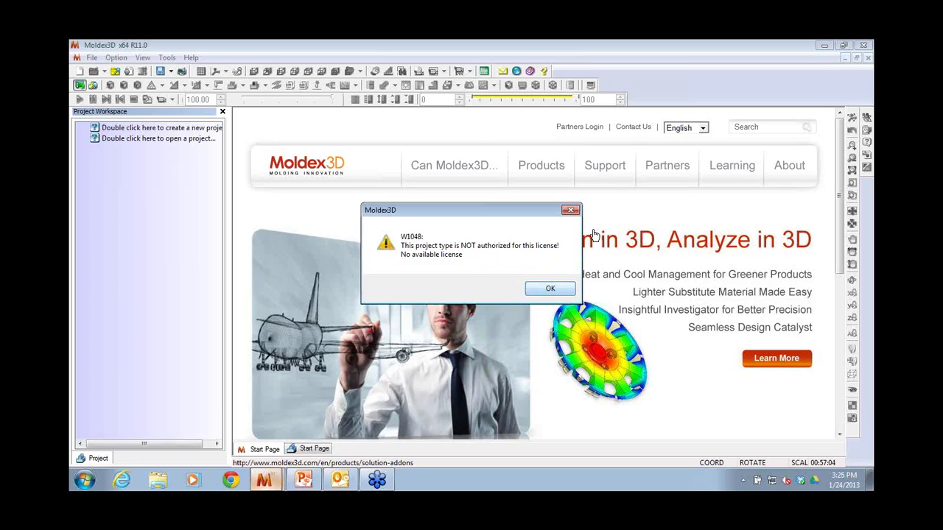
{"action": "left_click", "coordinate": [571, 211]}
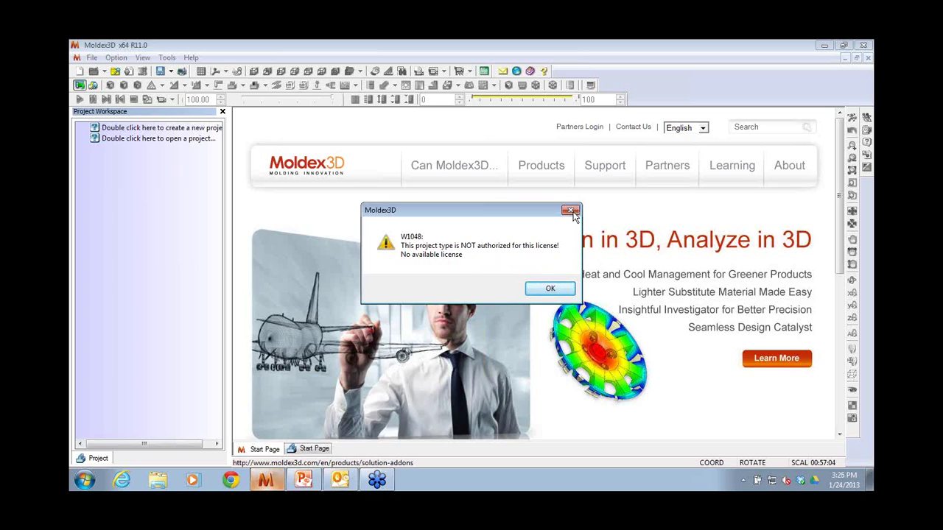
- Exit the remaining Moldex3D window and relaunch Moldex3D R11.0 from the desktop
{"action": "left_click_drag", "start_coordinate": [762, 48], "coordinate": [659, 56]}
{"action": "left_click", "coordinate": [771, 50]}
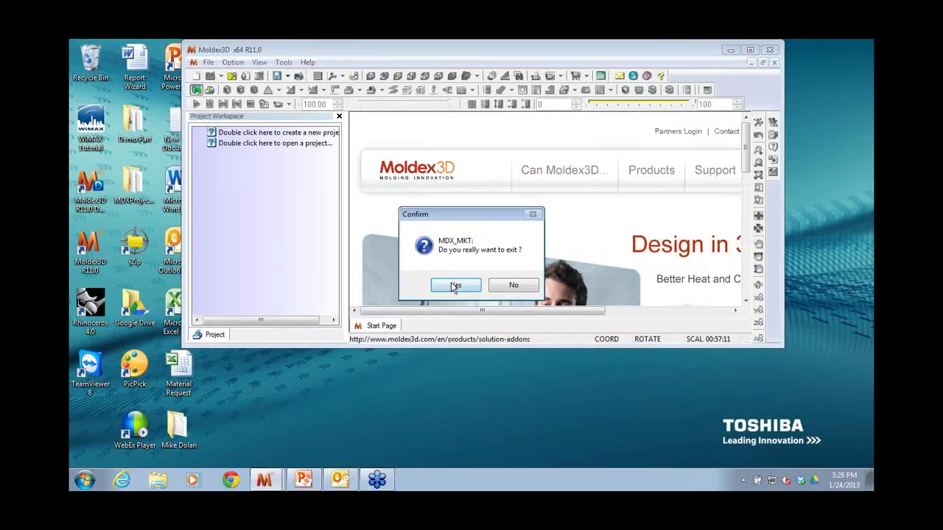
{"action": "left_click", "coordinate": [449, 285]}
{"action": "double_click", "coordinate": [95, 263]}
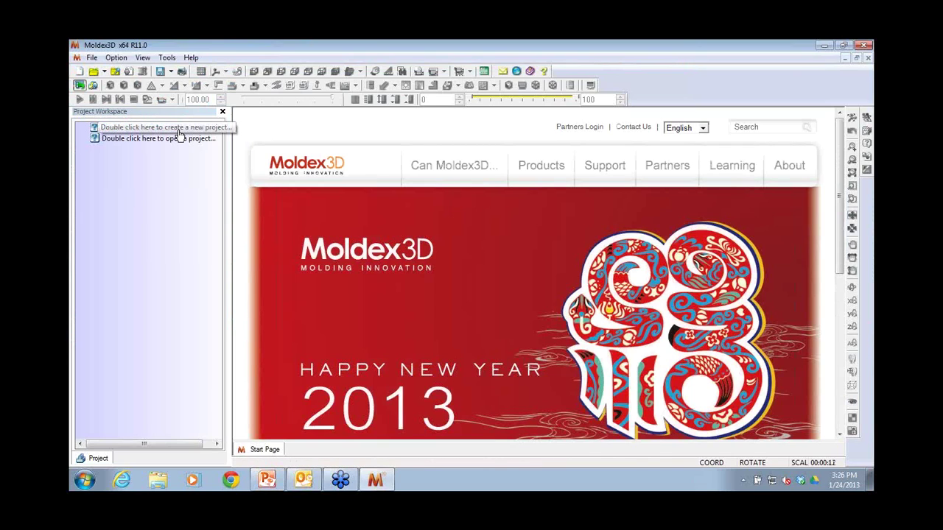
- Start the Classic Mode project MDXProject20130124 in C:\MDX_WorkingFolder with the 3D Solid Model Solver[eDesign]
{"action": "double_click", "coordinate": [180, 131]}
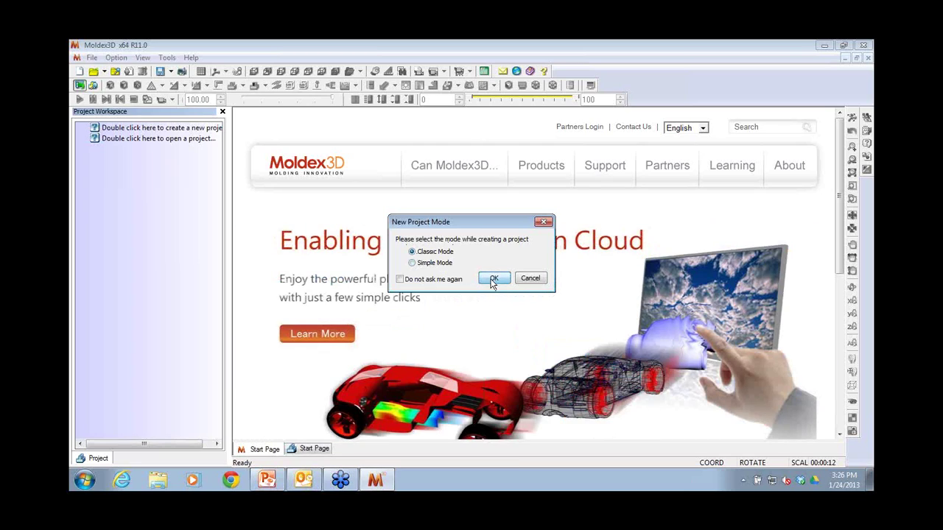
{"action": "left_click", "coordinate": [493, 282]}
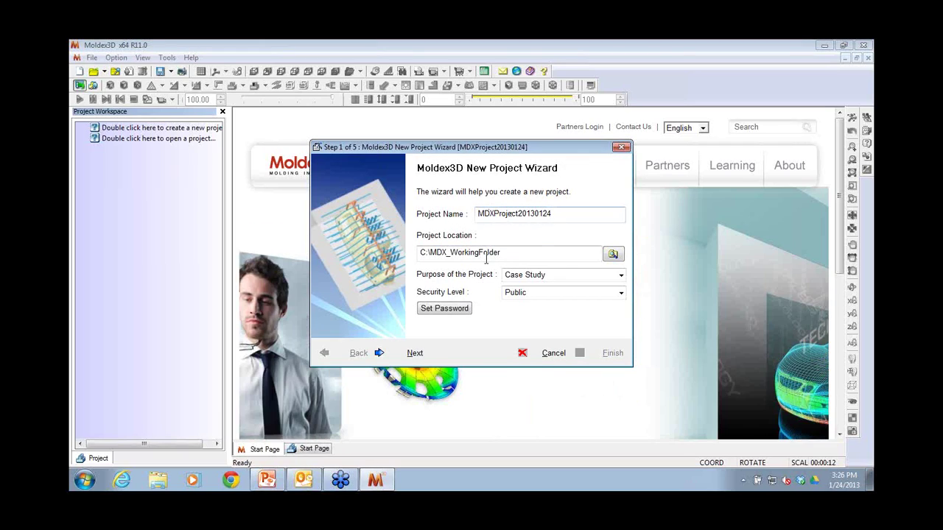
{"action": "left_click", "coordinate": [412, 353]}
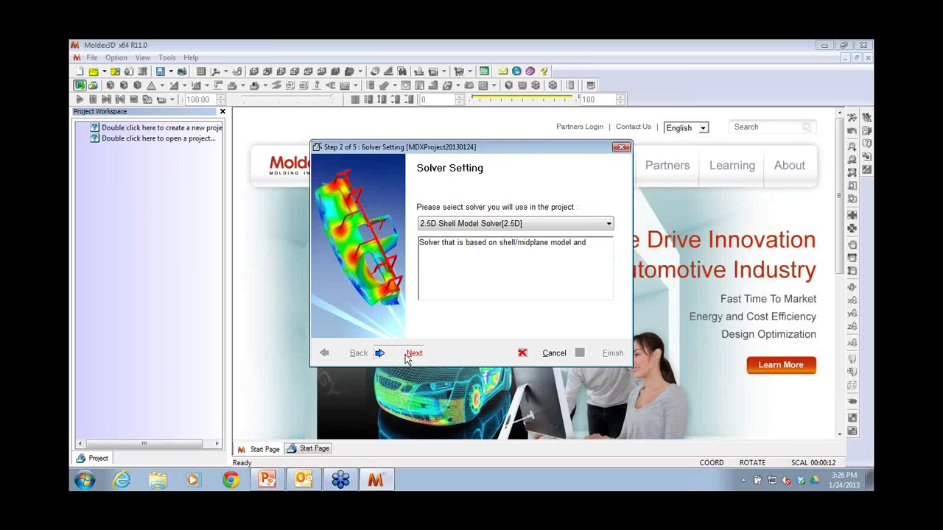
{"action": "left_click", "coordinate": [486, 227]}
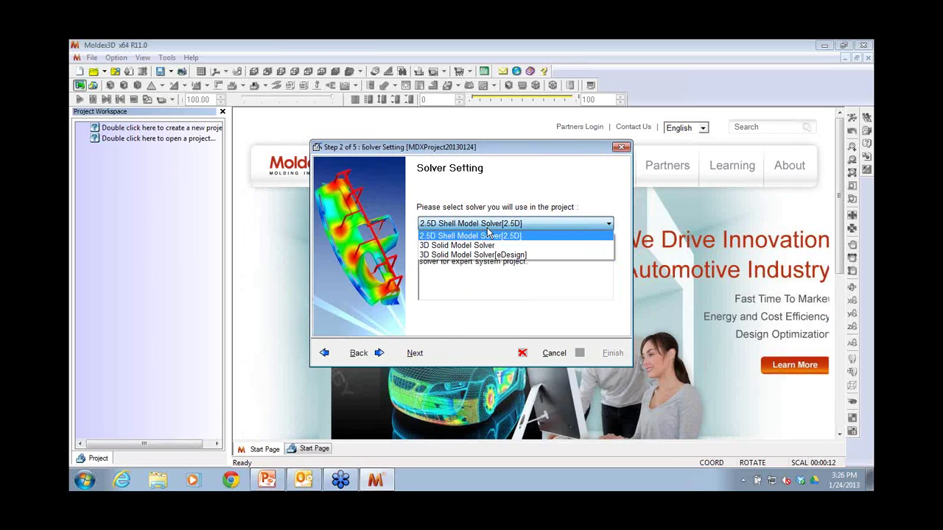
{"action": "left_click", "coordinate": [476, 256]}
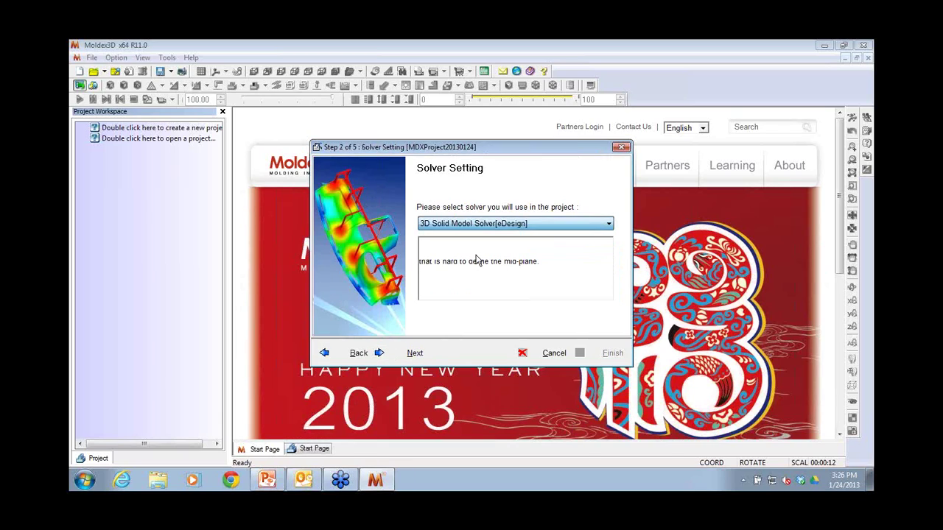
{"action": "left_click", "coordinate": [402, 353]}
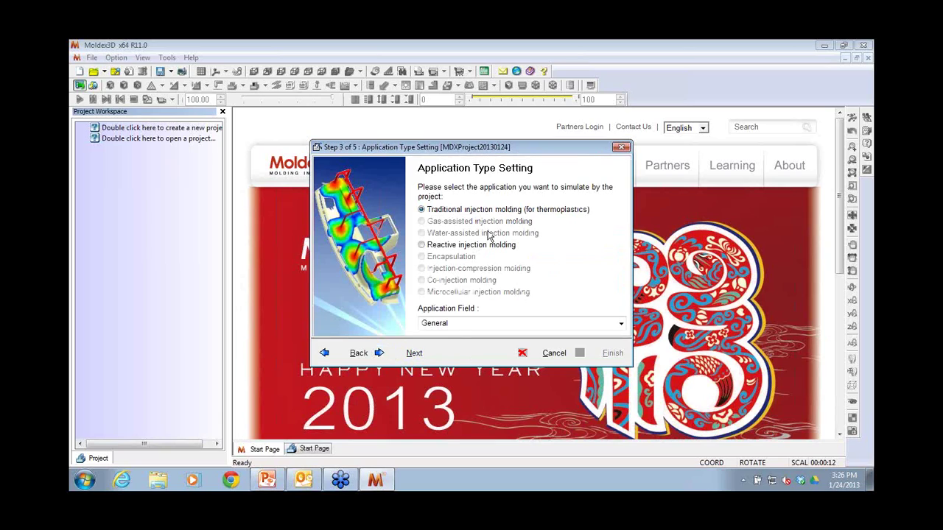
- Keep traditional injection molding with the General application field, accept the default study information and finish creating the project
{"action": "left_click", "coordinate": [397, 351]}
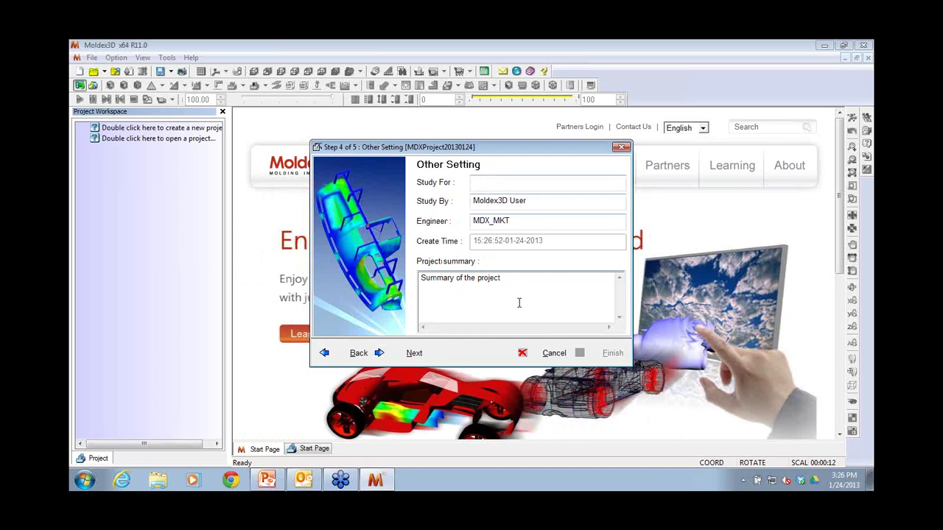
{"action": "left_click", "coordinate": [415, 354]}
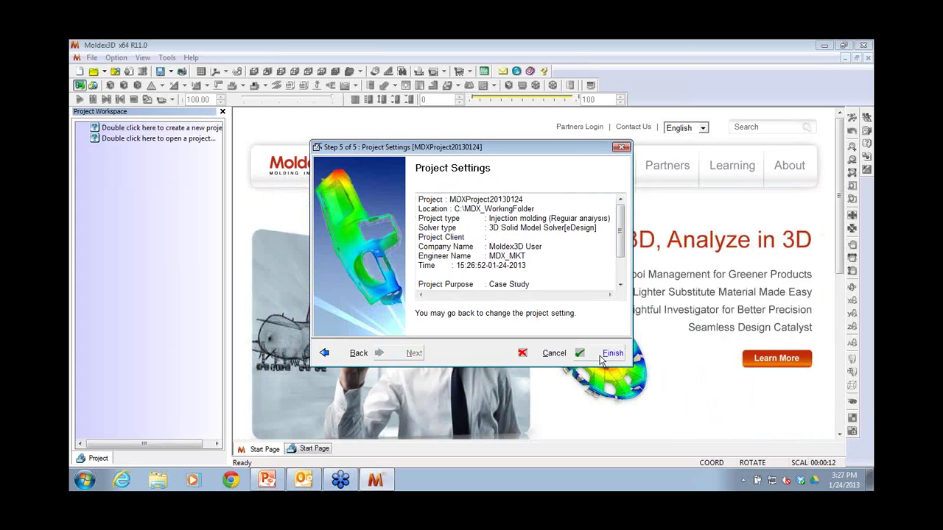
{"action": "left_click", "coordinate": [610, 354]}
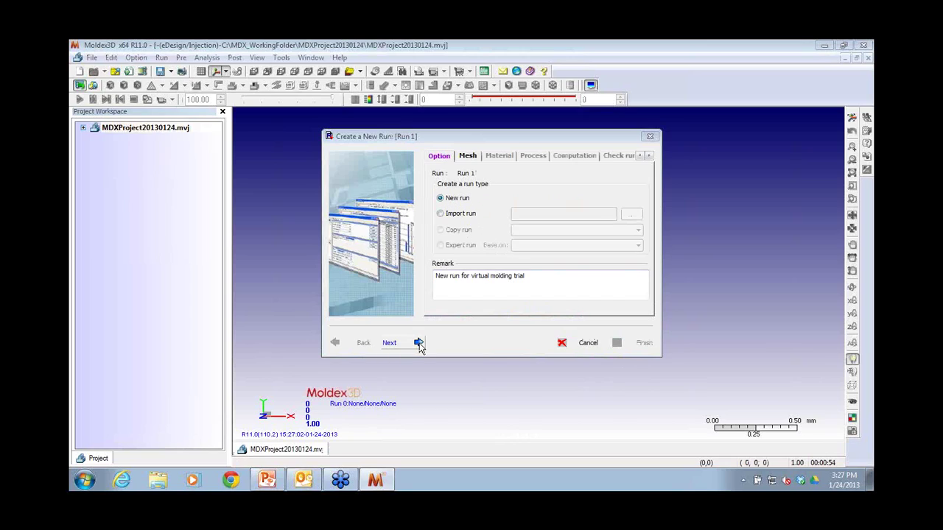
- Set up Run 1 as a new run and load the mesh Cell Phone_Part.mde from the desktop's Demo Part folder
{"action": "left_click", "coordinate": [420, 343]}
{"action": "left_click", "coordinate": [516, 176]}
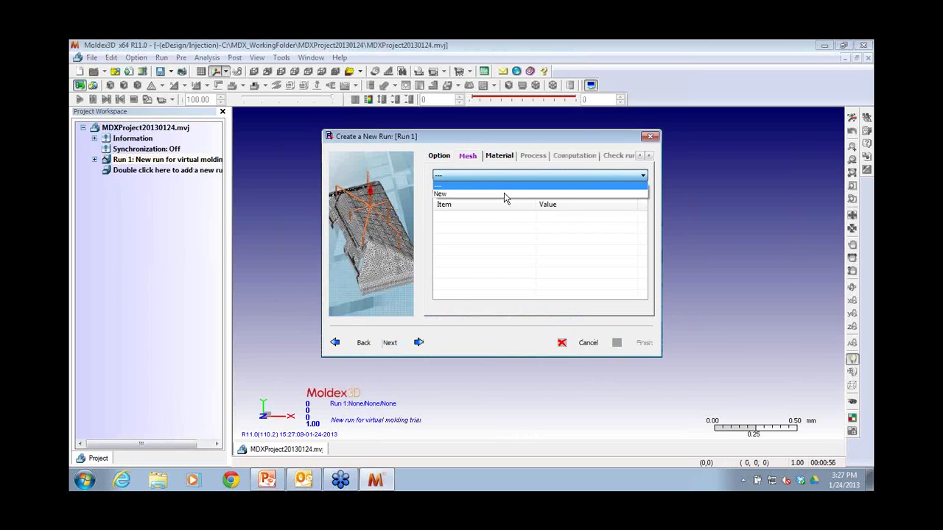
{"action": "left_click", "coordinate": [504, 193]}
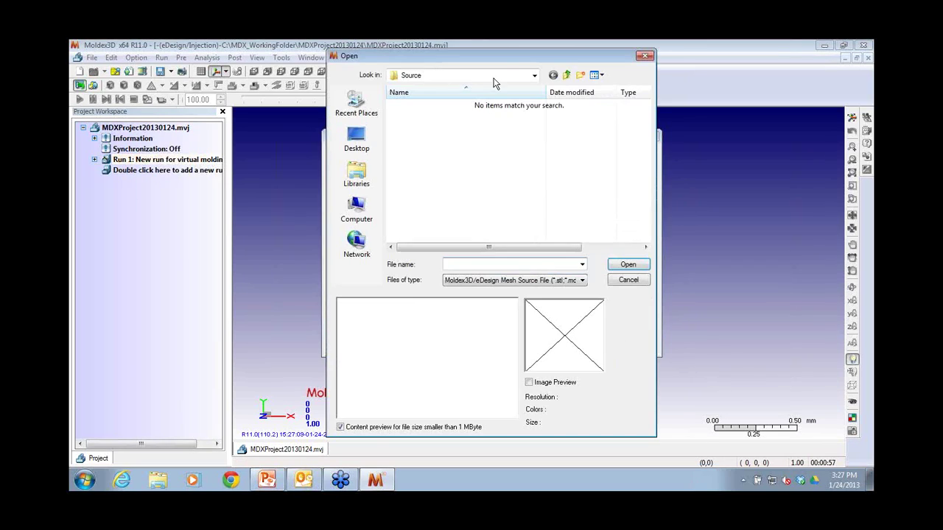
{"action": "left_click", "coordinate": [535, 76]}
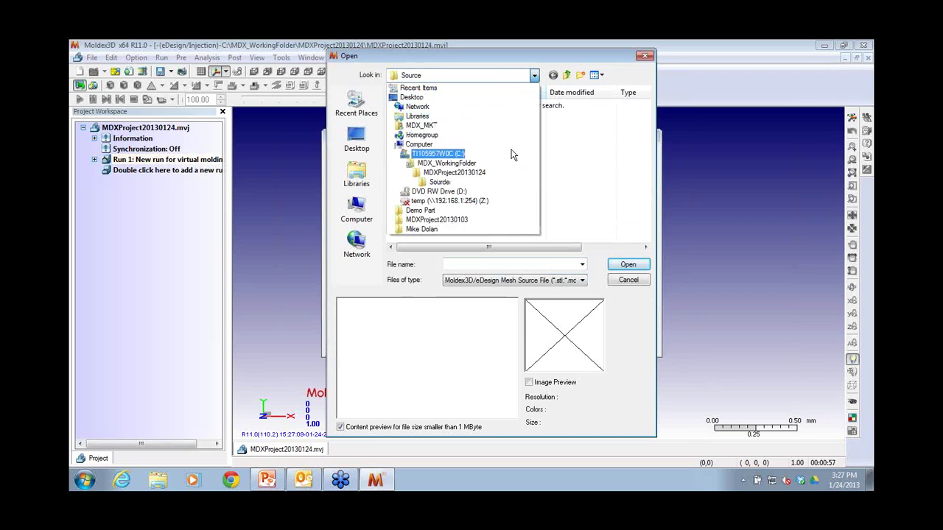
{"action": "left_click", "coordinate": [497, 98]}
{"action": "double_click", "coordinate": [564, 165]}
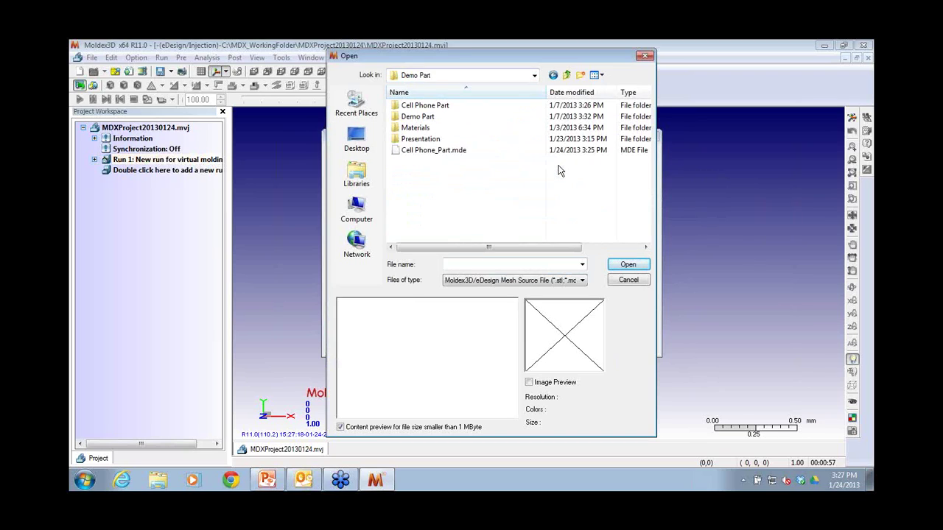
{"action": "double_click", "coordinate": [461, 153]}
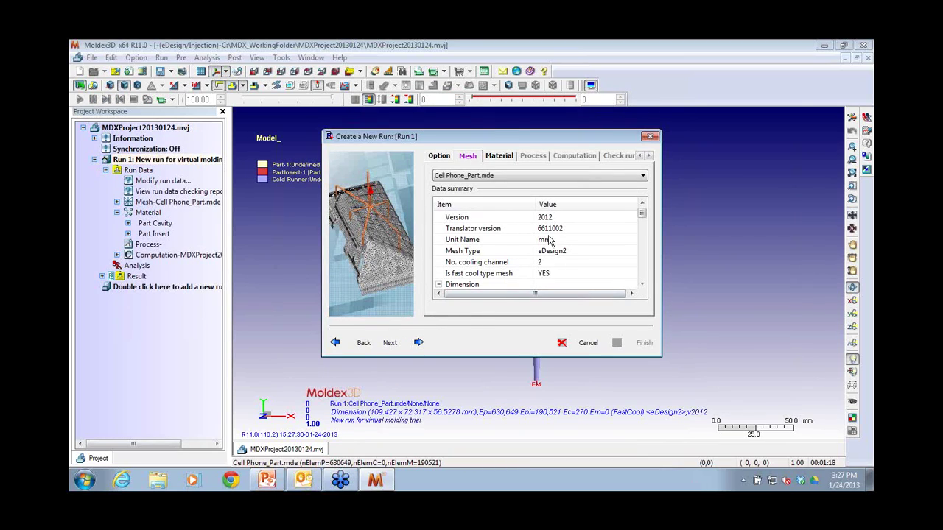
- Accept the Cell Phone_Part.mde mesh and advance the Run 1 setup to its material settings
{"action": "left_click", "coordinate": [419, 343]}
{"action": "left_click", "coordinate": [420, 343]}
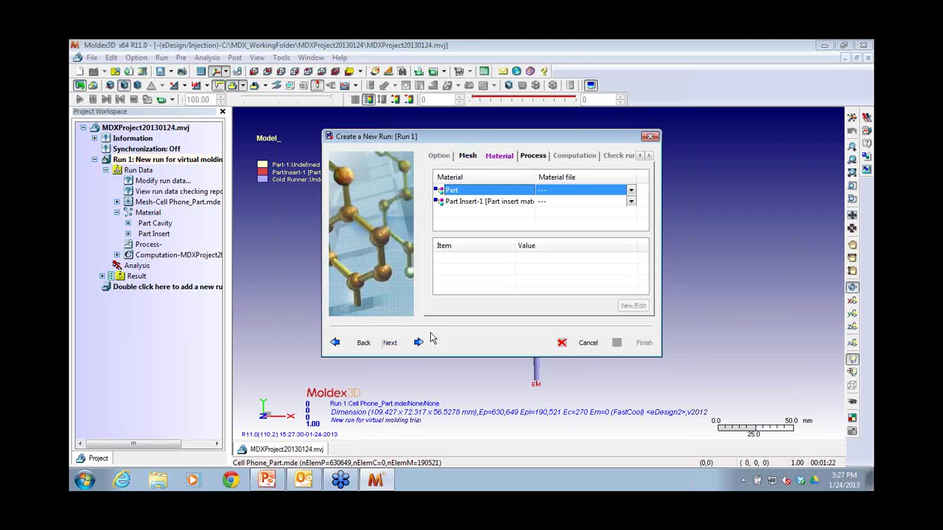
- Try to define a new material for the Part in the run's material settings
{"action": "left_click", "coordinate": [631, 191]}
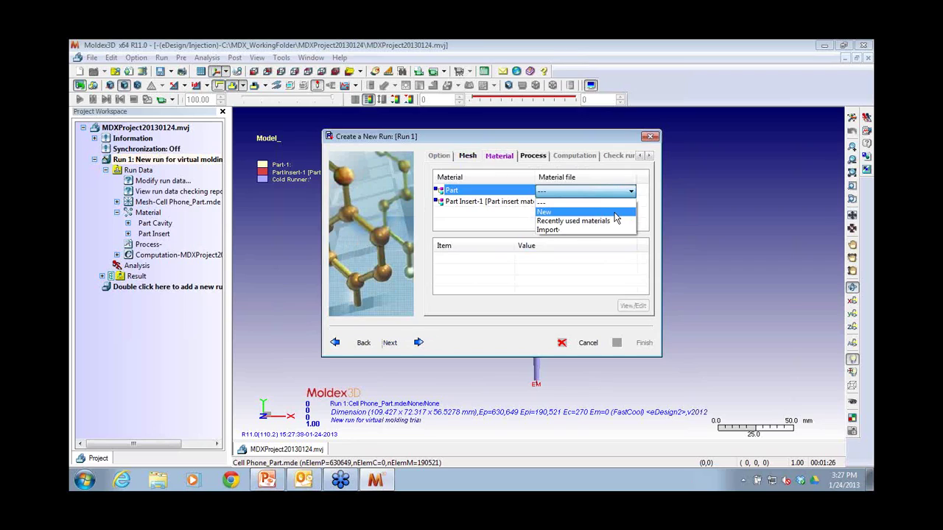
{"action": "left_click", "coordinate": [615, 213]}
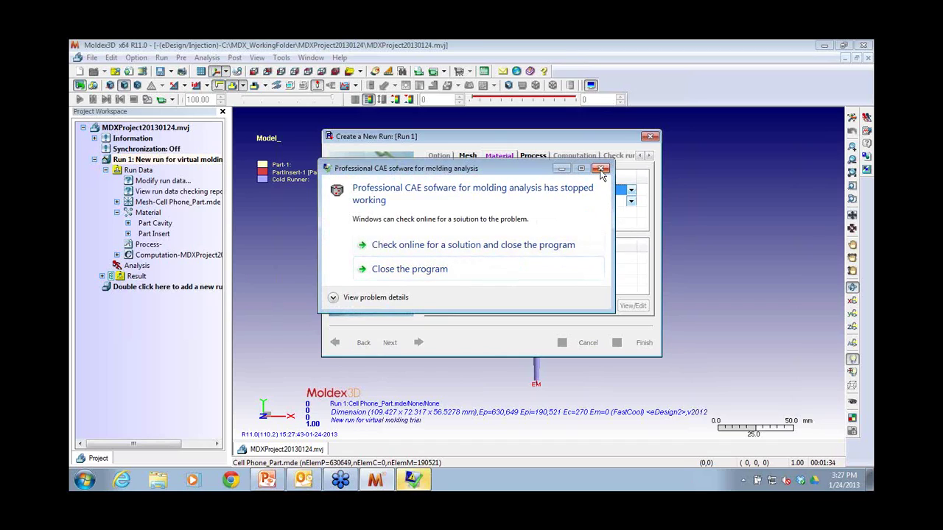
{"action": "left_click", "coordinate": [600, 170]}
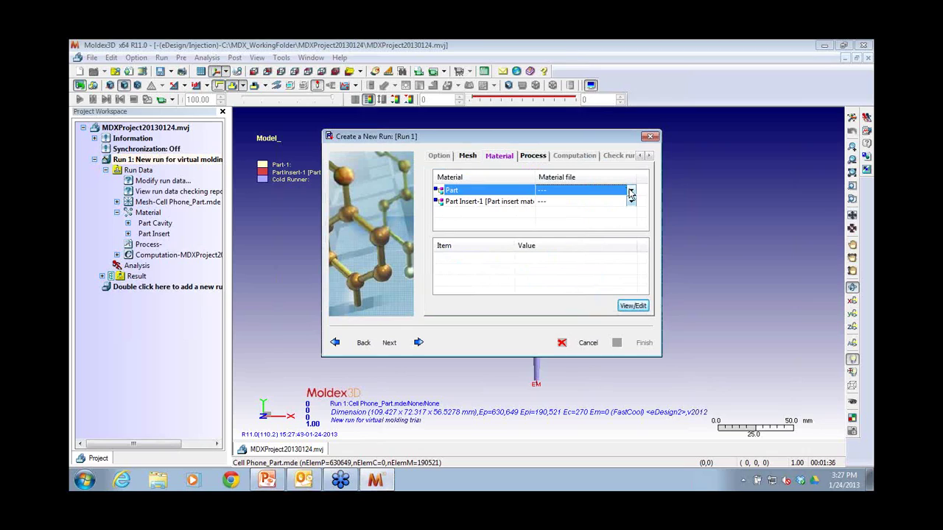
- Import PC+ABS_BAYBLENDKU2-1522_1.mtr from the desktop's Demo Part\Materials folder as the Part material
{"action": "left_click", "coordinate": [631, 194]}
{"action": "left_click", "coordinate": [598, 229]}
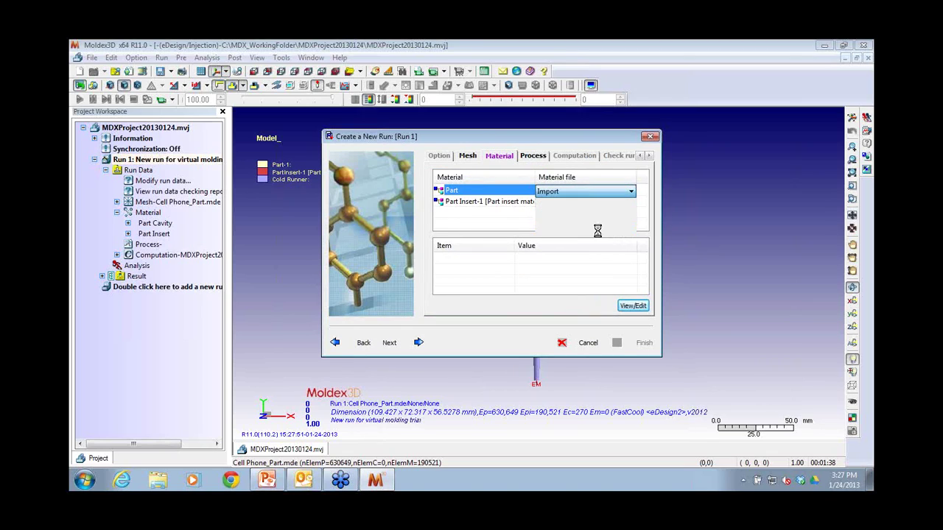
{"action": "left_click", "coordinate": [536, 148]}
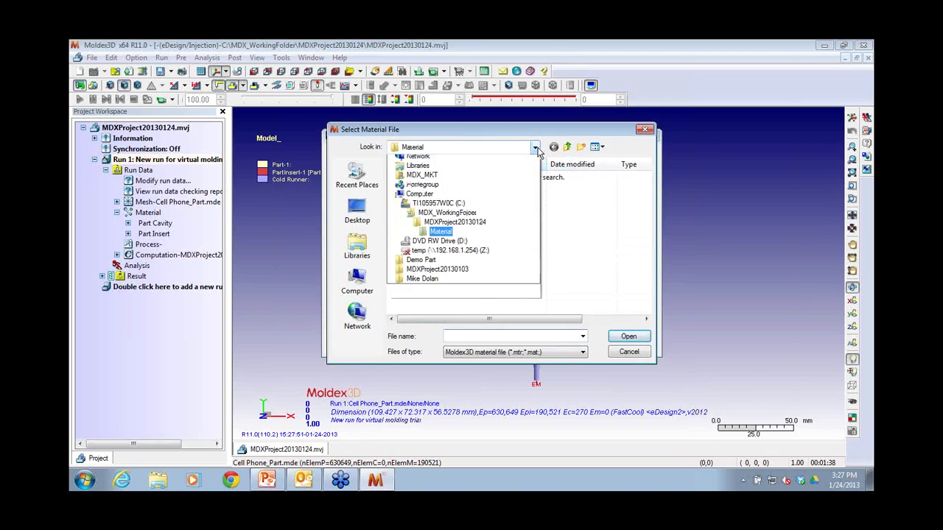
{"action": "left_click", "coordinate": [536, 148]}
{"action": "left_click", "coordinate": [536, 148]}
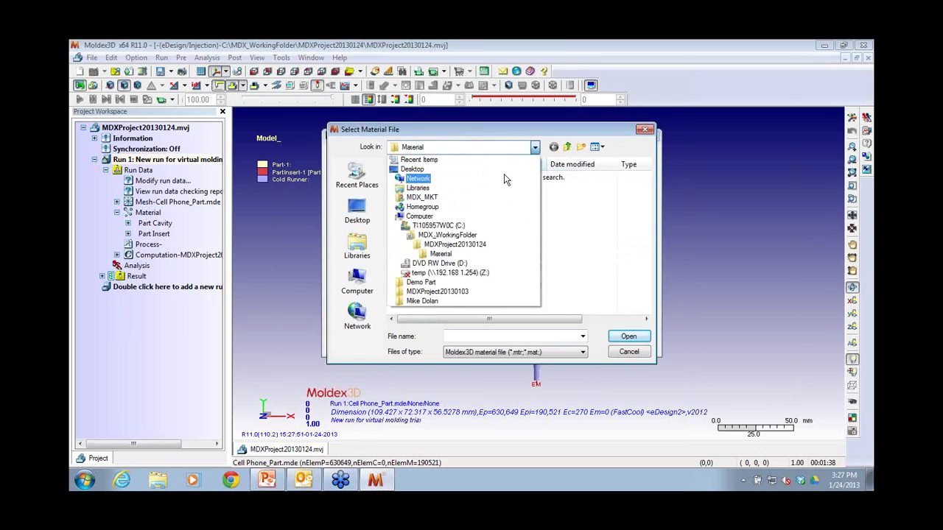
{"action": "left_click", "coordinate": [505, 169]}
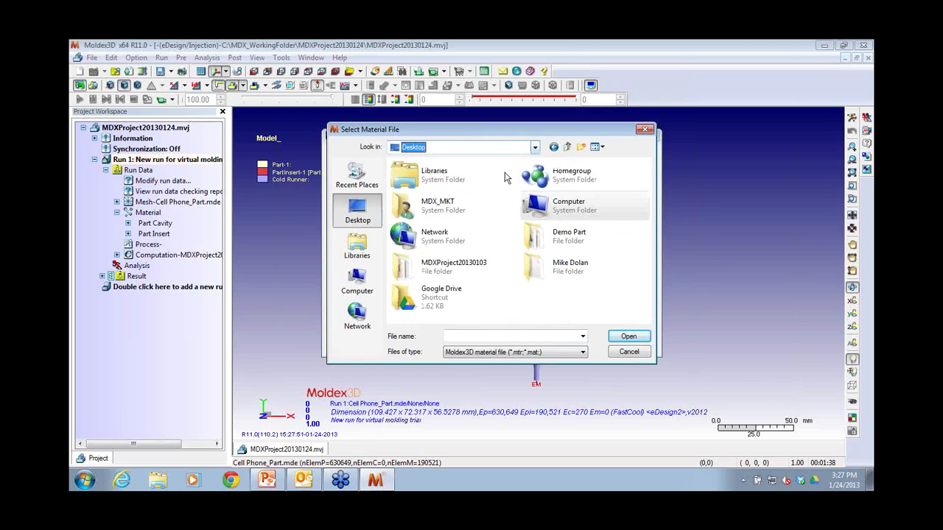
{"action": "double_click", "coordinate": [559, 244]}
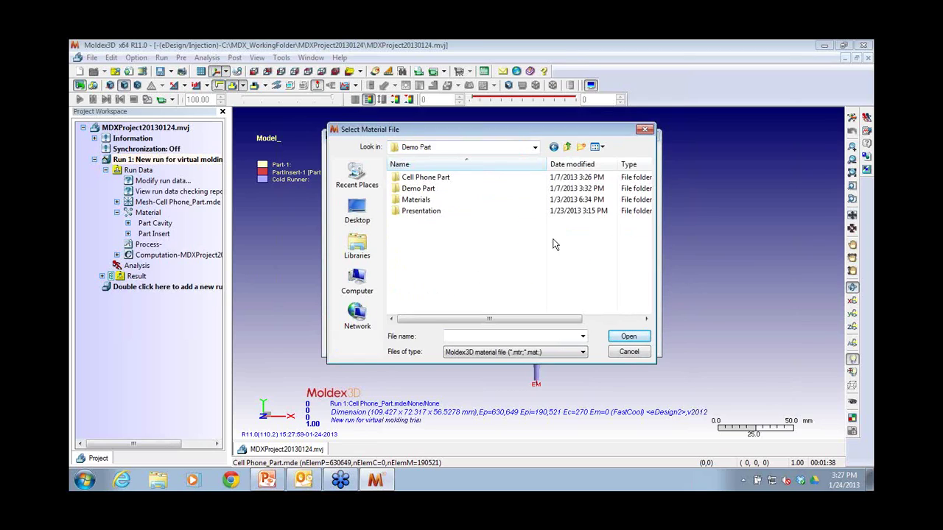
{"action": "double_click", "coordinate": [472, 200]}
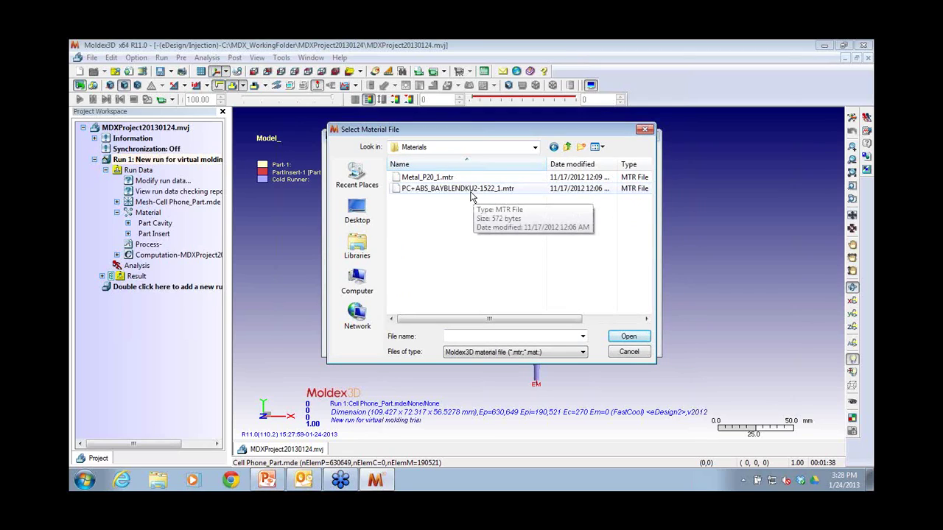
{"action": "double_click", "coordinate": [472, 193]}
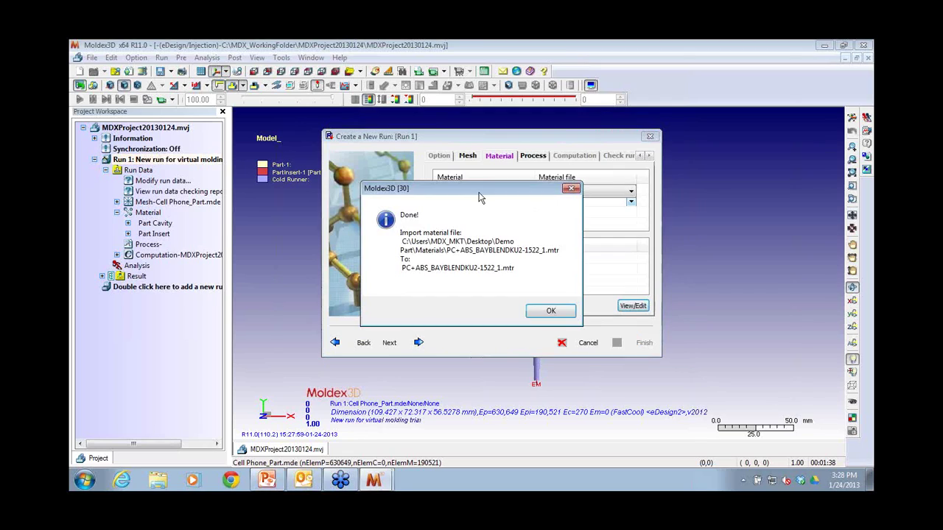
{"action": "left_click", "coordinate": [556, 304]}
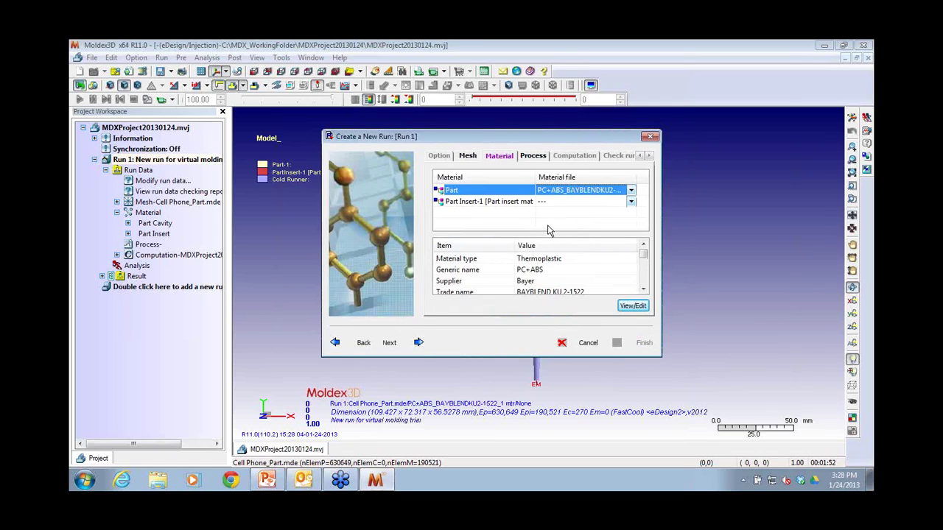
- Browse the Moldex3D Bank through a new Part Insert-1 material, examining the PP suppliers Chevron Phillips and DOW, and close the Material Wizard
{"action": "left_click", "coordinate": [631, 202]}
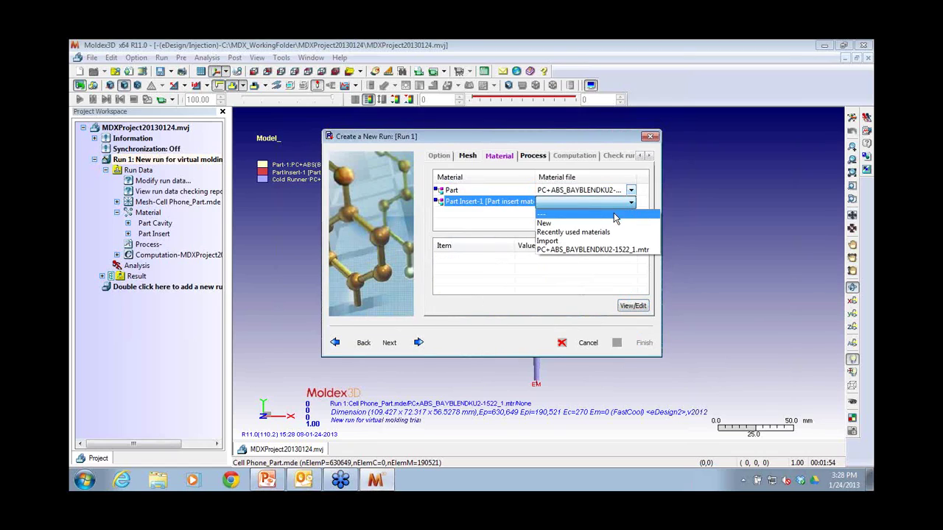
{"action": "left_click", "coordinate": [613, 216]}
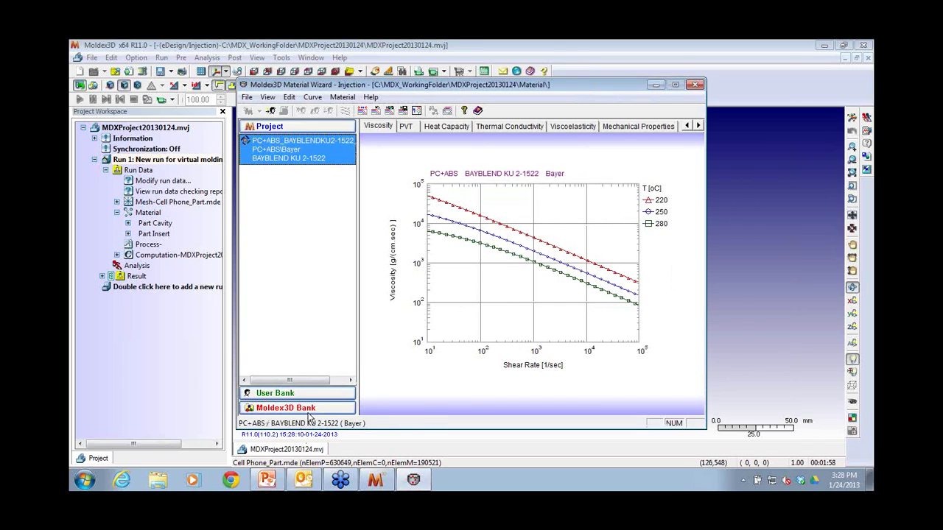
{"action": "left_click", "coordinate": [308, 411]}
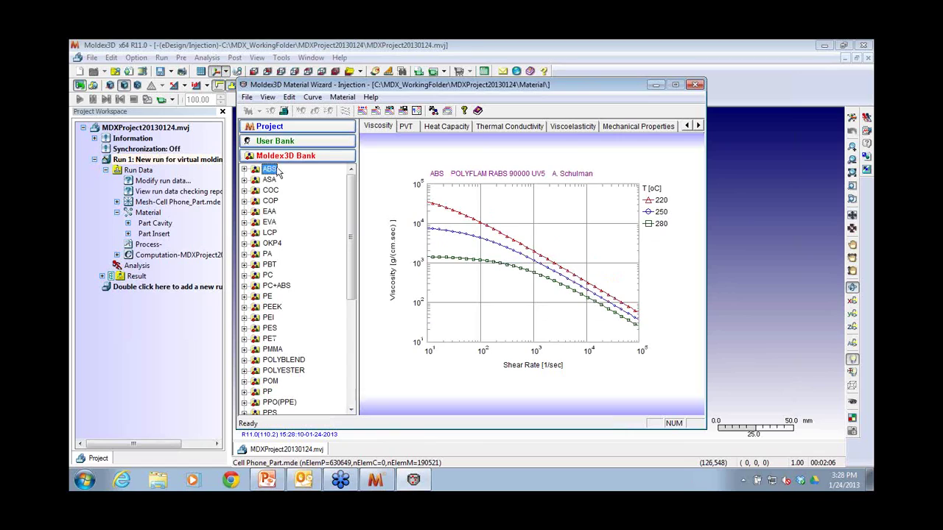
{"action": "scroll", "coordinate": [291, 295], "scroll_direction": "down", "scroll_amount": 4}
{"action": "scroll", "coordinate": [291, 313], "scroll_direction": "up", "scroll_amount": 4}
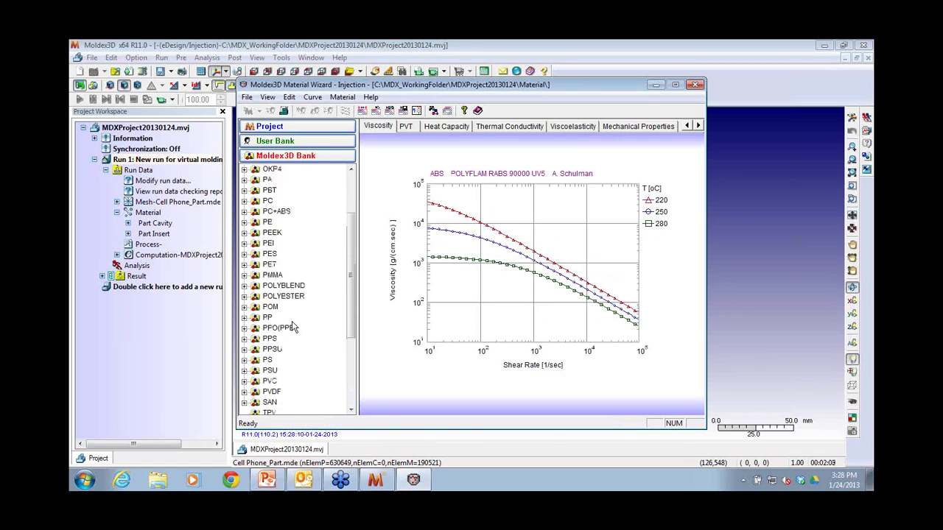
{"action": "scroll", "coordinate": [283, 254], "scroll_direction": "down", "scroll_amount": 5}
{"action": "scroll", "coordinate": [284, 248], "scroll_direction": "up", "scroll_amount": 2}
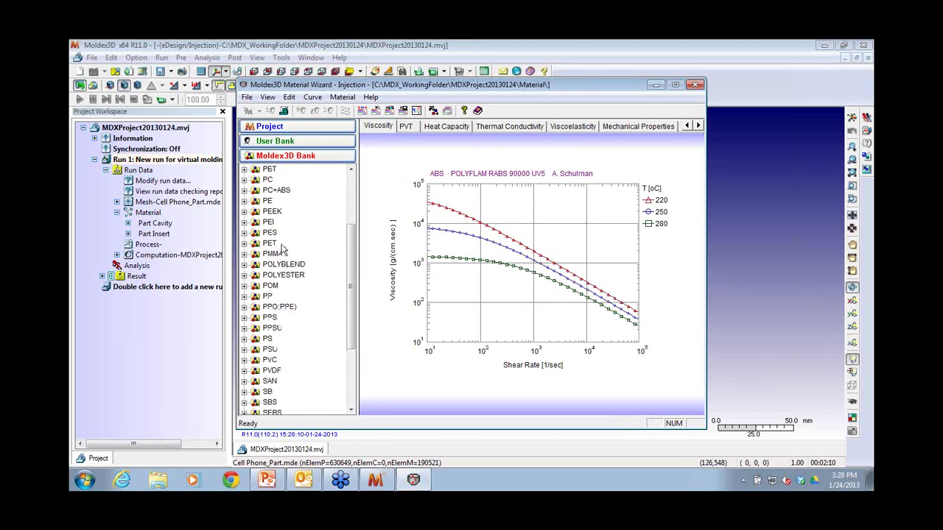
{"action": "double_click", "coordinate": [268, 329]}
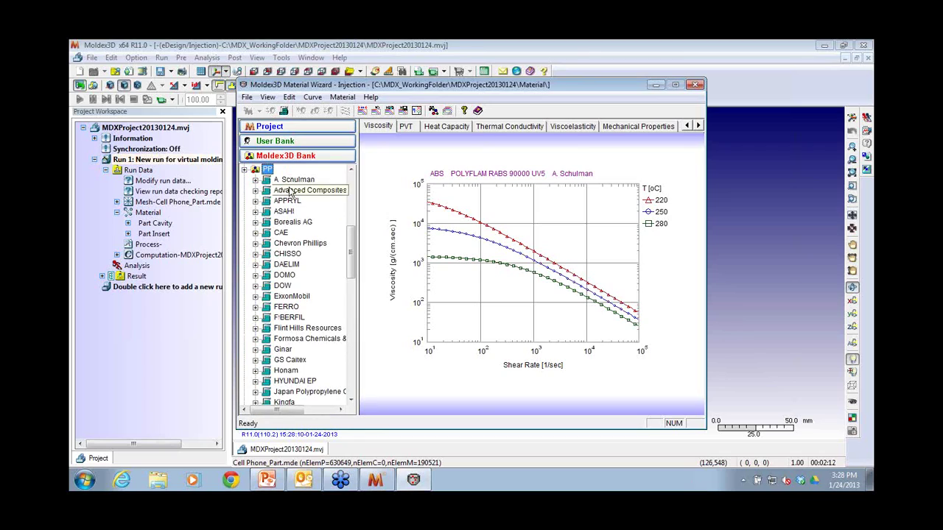
{"action": "double_click", "coordinate": [291, 244]}
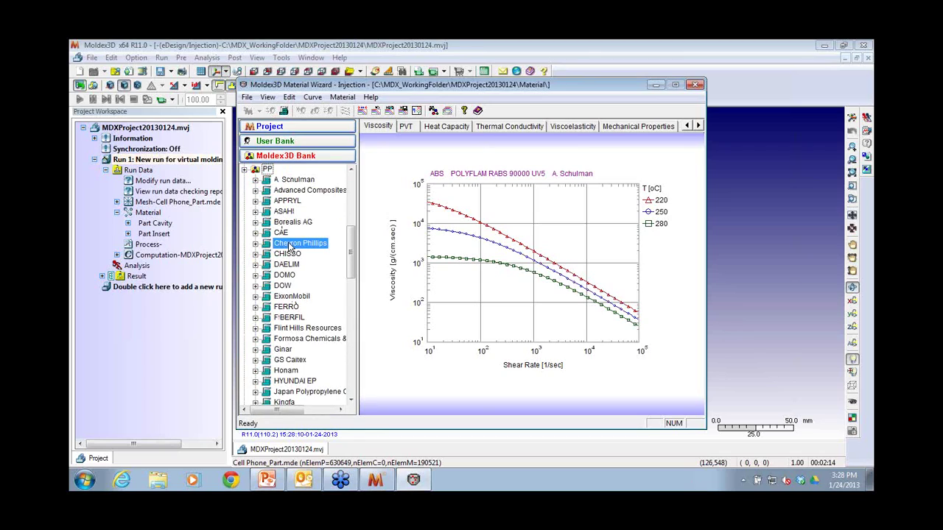
{"action": "double_click", "coordinate": [283, 297]}
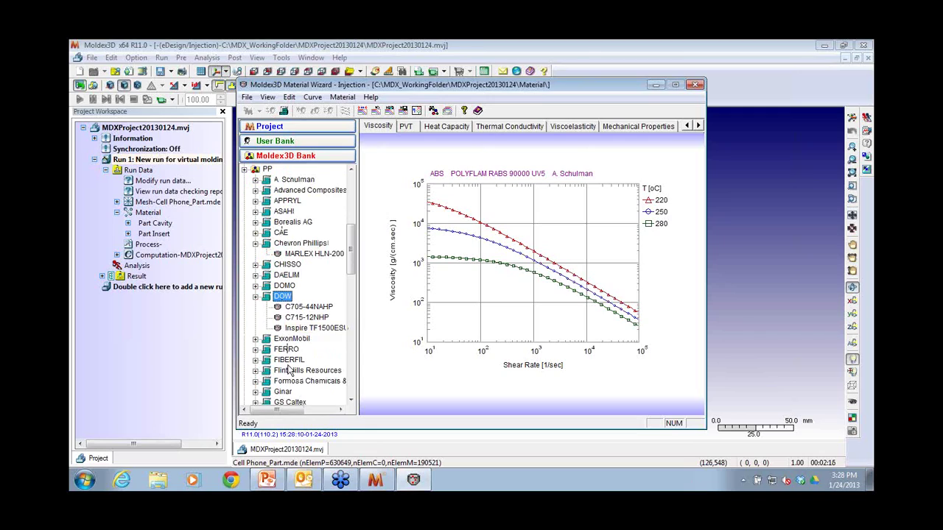
{"action": "scroll", "coordinate": [280, 258], "scroll_direction": "up", "scroll_amount": 3}
{"action": "scroll", "coordinate": [280, 258], "scroll_direction": "up", "scroll_amount": 4}
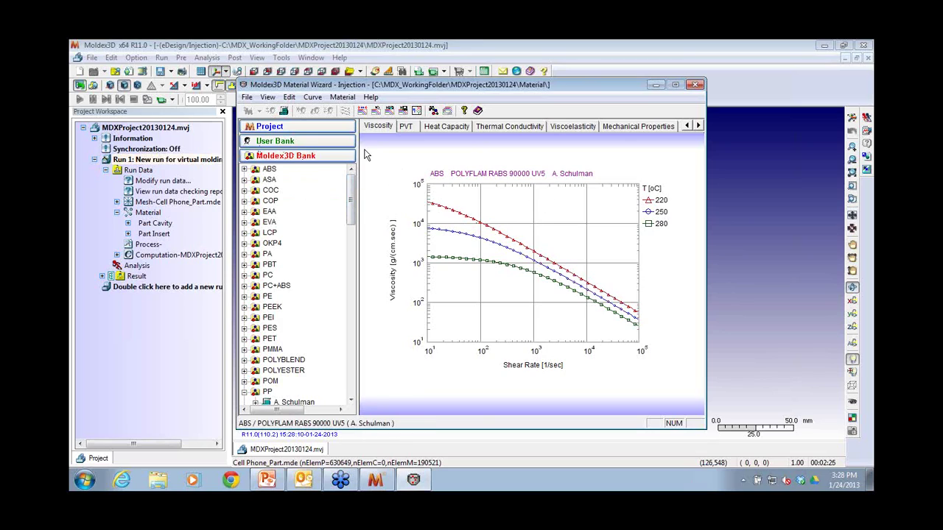
{"action": "left_click", "coordinate": [695, 85]}
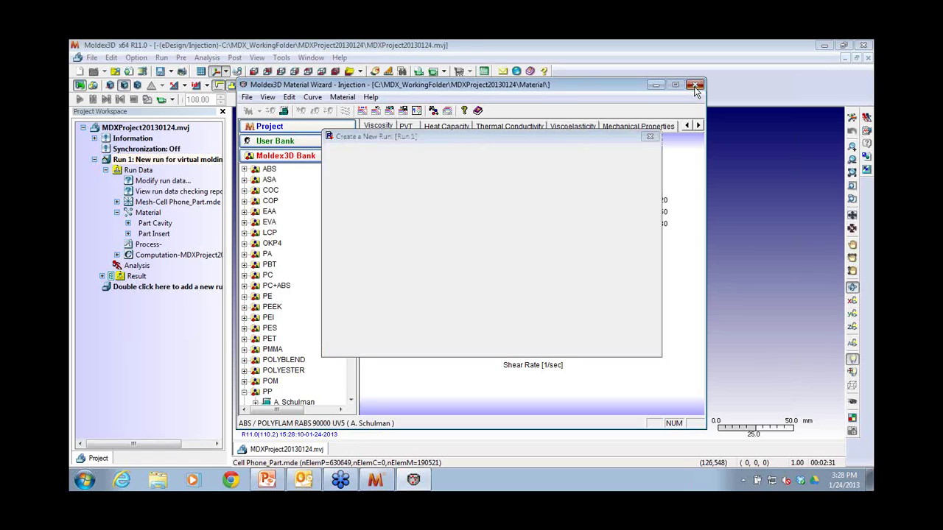
- Import Metal_P20_1.mtr from the desktop's Demo Part\Materials folder as the Part Insert-1 material
{"action": "left_click", "coordinate": [631, 203]}
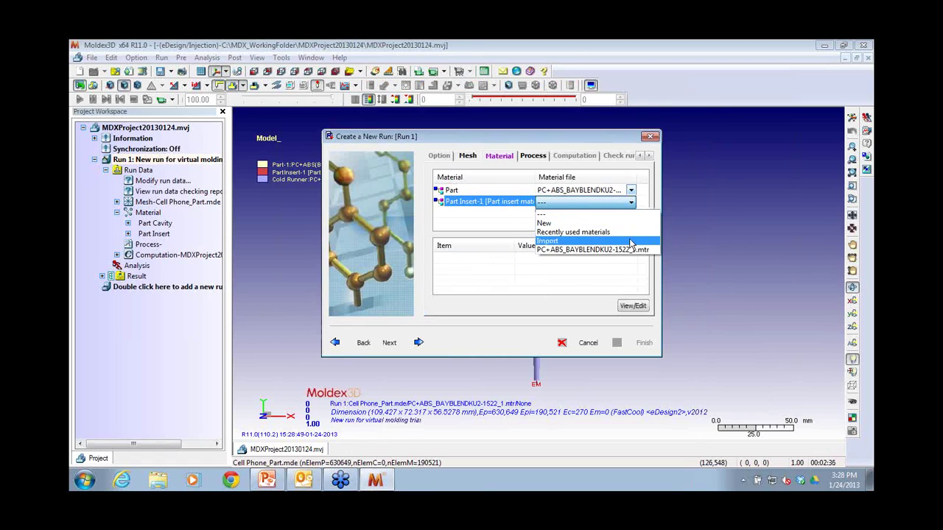
{"action": "left_click", "coordinate": [631, 242]}
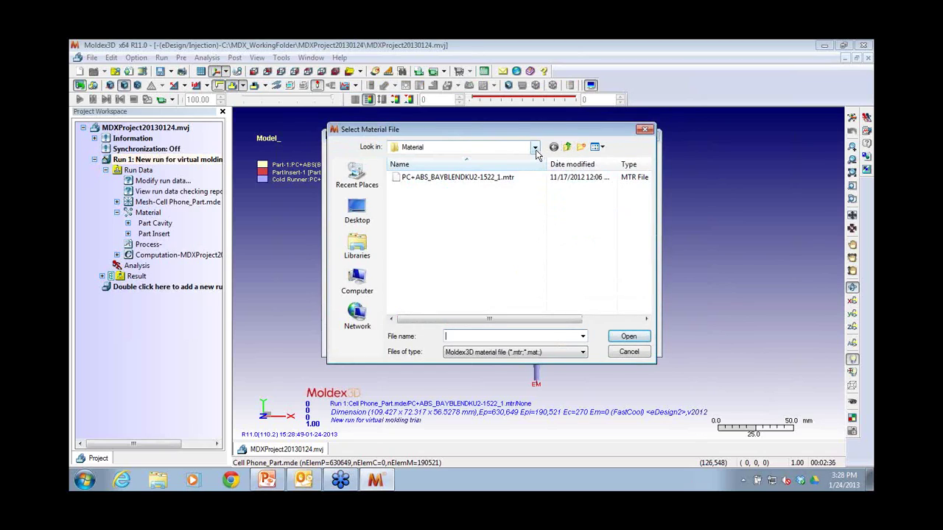
{"action": "left_click", "coordinate": [536, 148]}
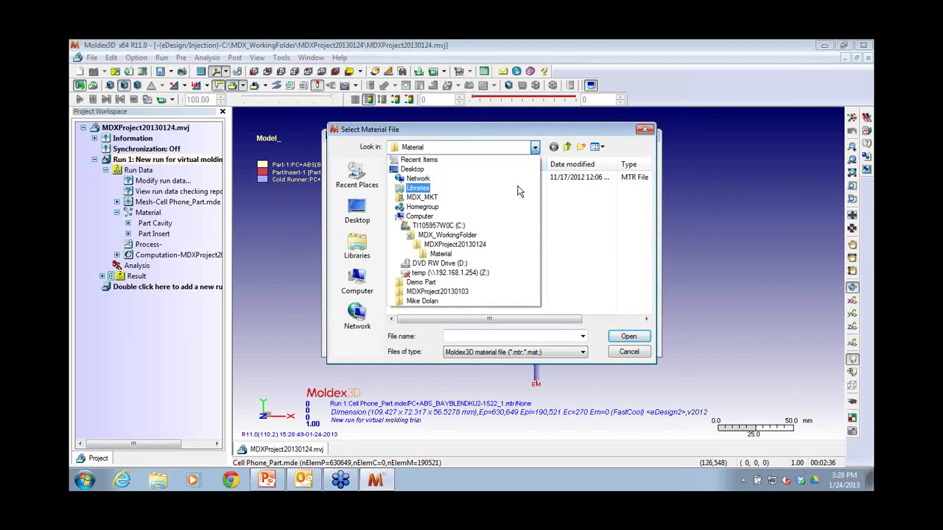
{"action": "left_click", "coordinate": [524, 171]}
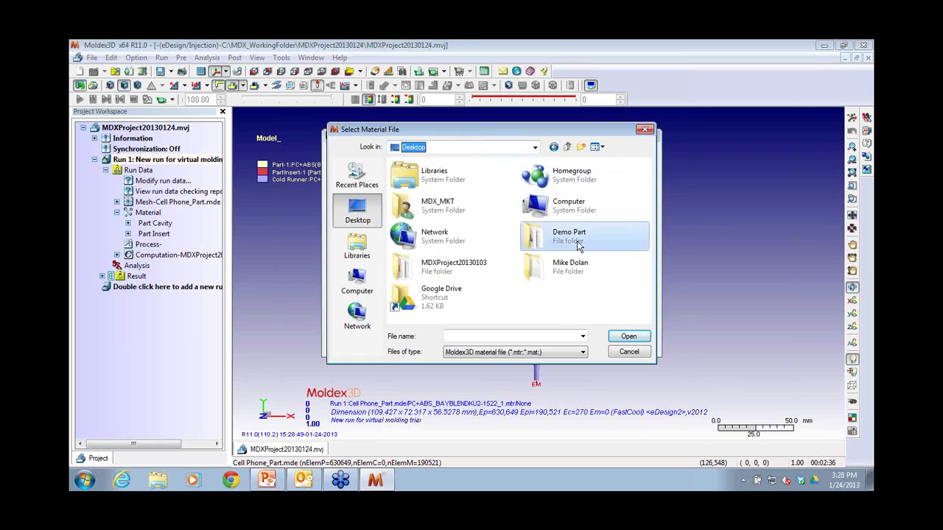
{"action": "double_click", "coordinate": [538, 225]}
{"action": "double_click", "coordinate": [519, 200]}
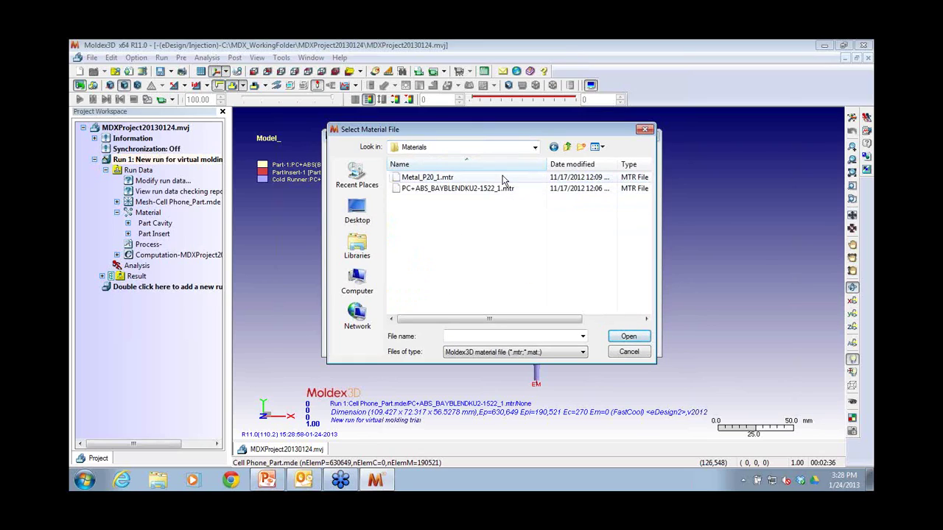
{"action": "left_click", "coordinate": [499, 179]}
{"action": "double_click", "coordinate": [499, 179]}
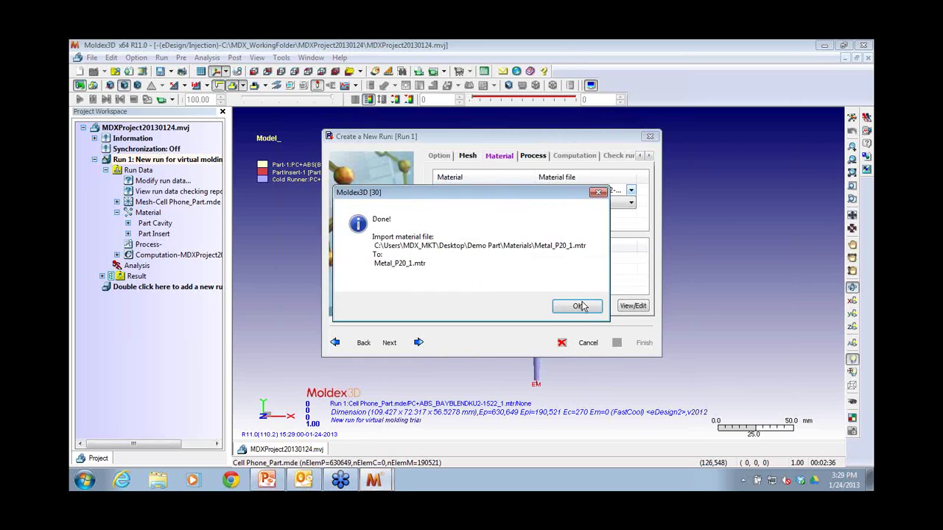
{"action": "left_click", "coordinate": [581, 305]}
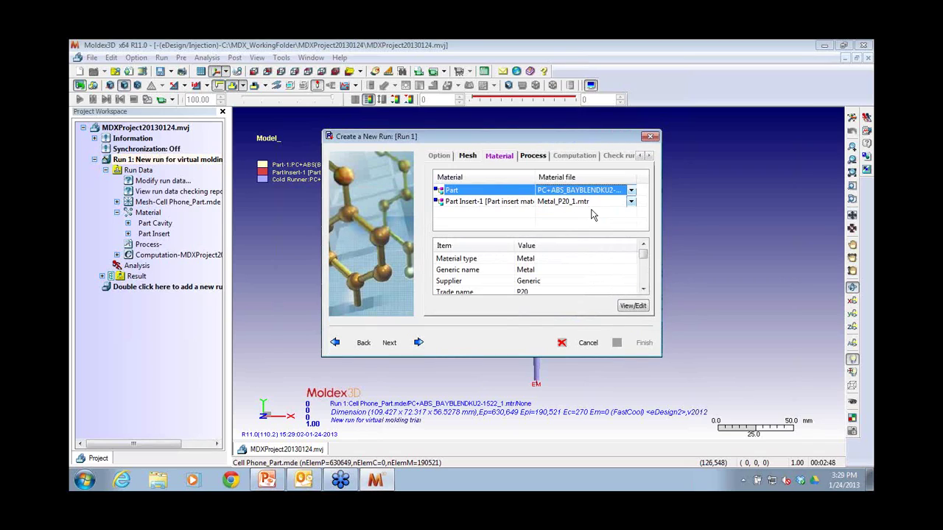
- Create a new process file MDXProject20130124_1 for the run, keeping the default process conditions, and save it
{"action": "left_click", "coordinate": [418, 346]}
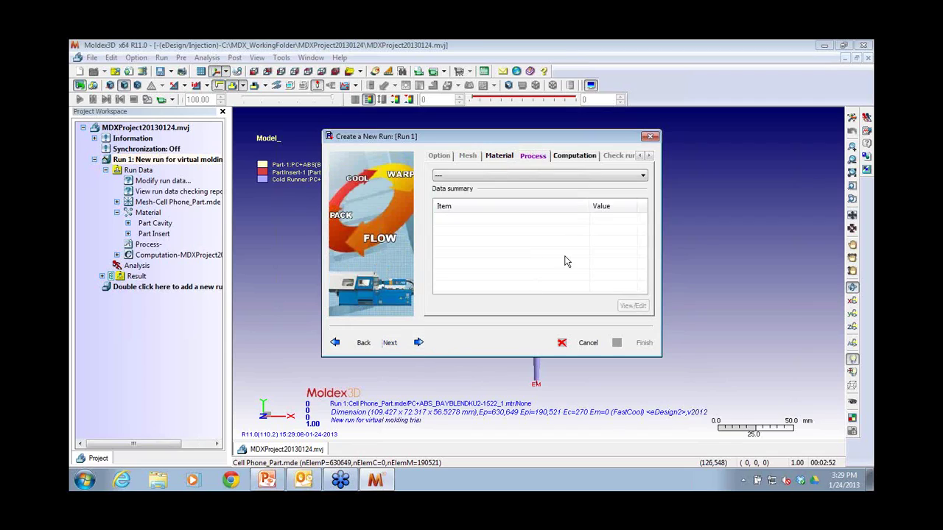
{"action": "left_click", "coordinate": [638, 179]}
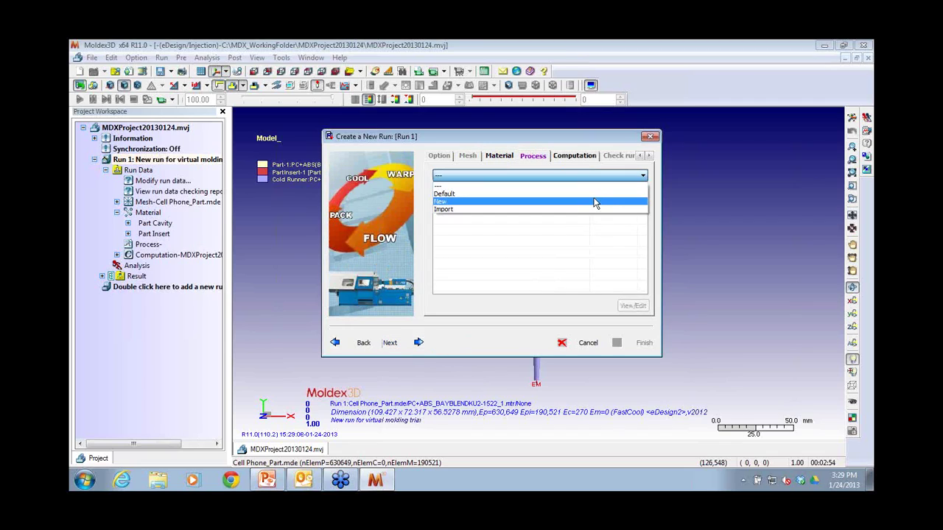
{"action": "left_click", "coordinate": [595, 202]}
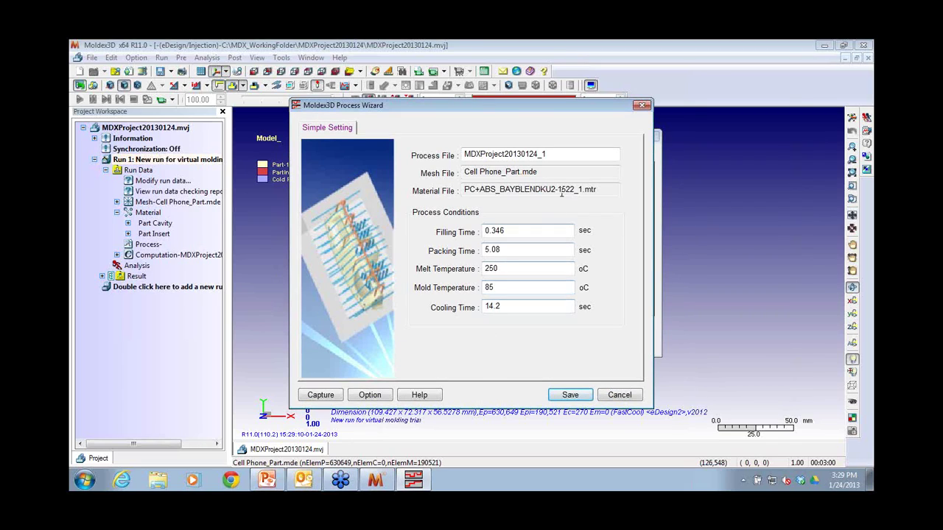
{"action": "left_click", "coordinate": [560, 402]}
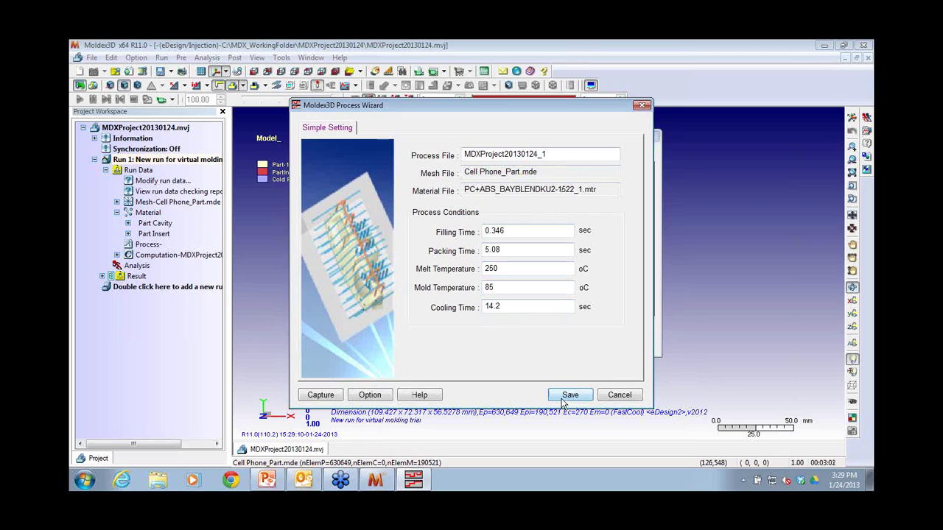
{"action": "left_click", "coordinate": [563, 396]}
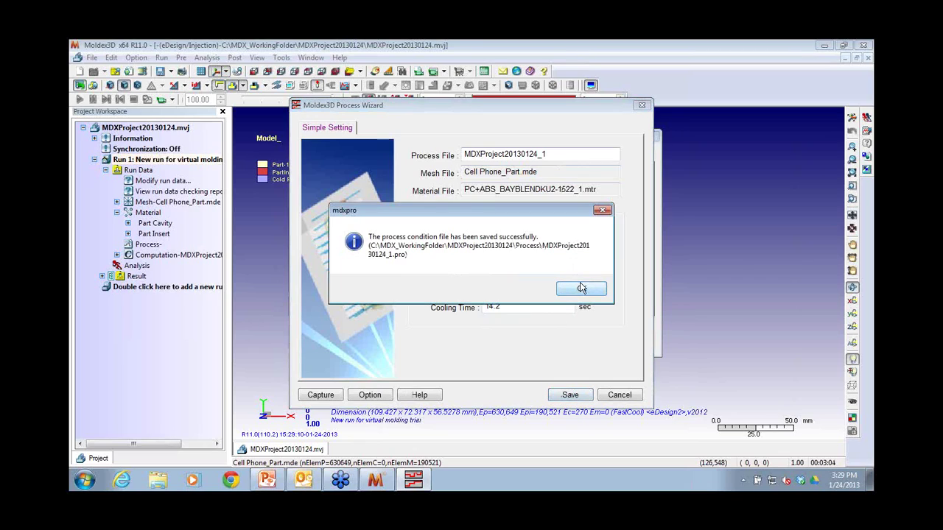
{"action": "left_click", "coordinate": [581, 286]}
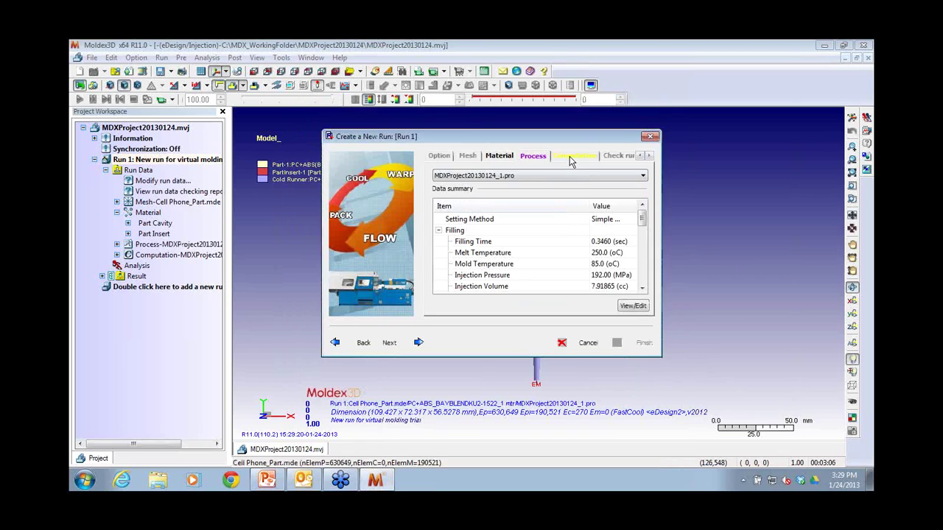
- Proceed to the Computation stage, examine the Fill/Pack and Task Manager computation parameters, and close them without changing anything
{"action": "left_click", "coordinate": [411, 344]}
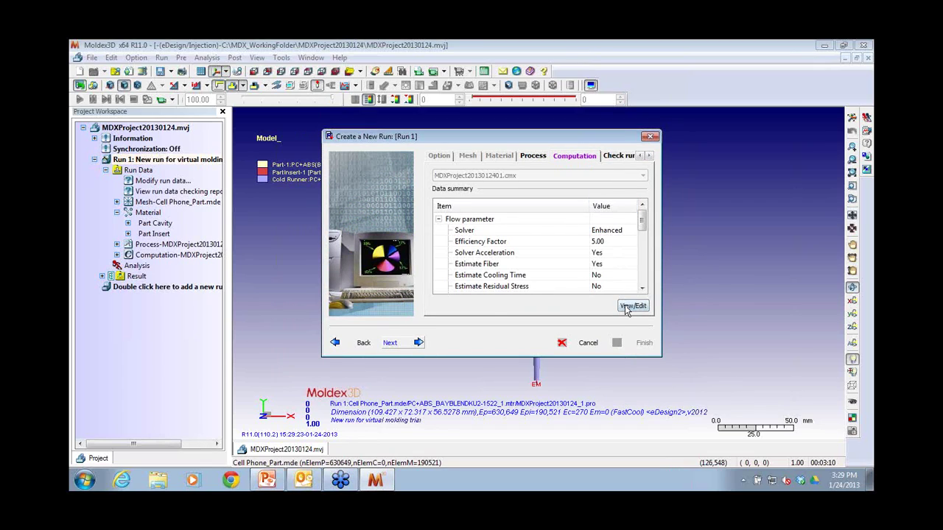
{"action": "left_click", "coordinate": [633, 305]}
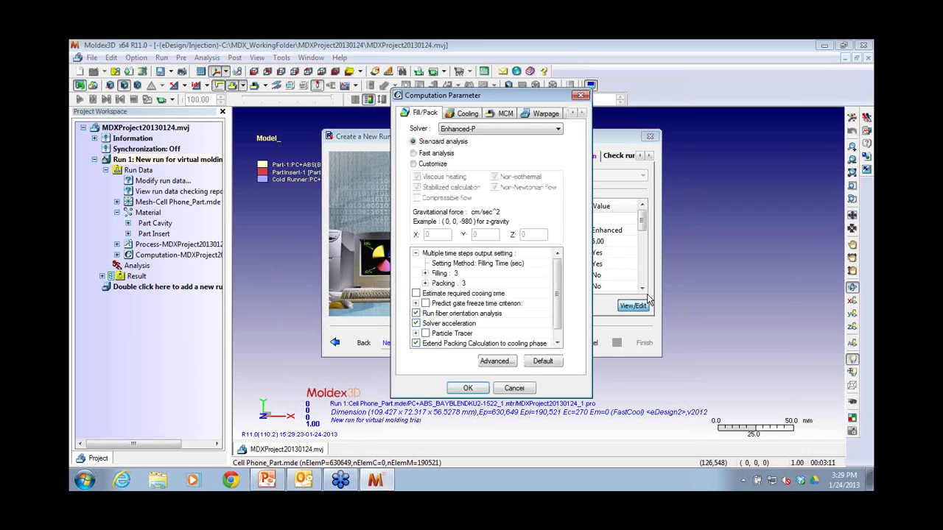
{"action": "double_click", "coordinate": [582, 113]}
{"action": "left_click", "coordinate": [582, 114]}
{"action": "left_click", "coordinate": [520, 112]}
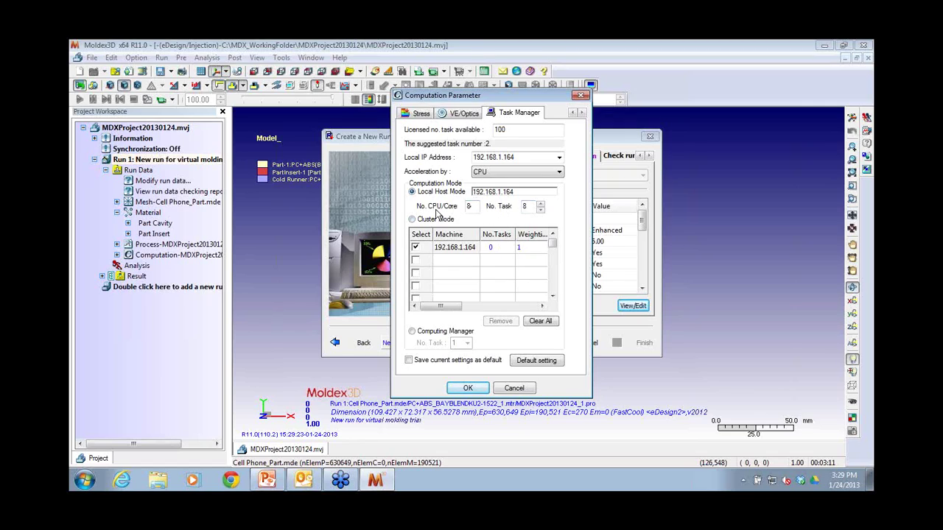
{"action": "left_click", "coordinate": [514, 389]}
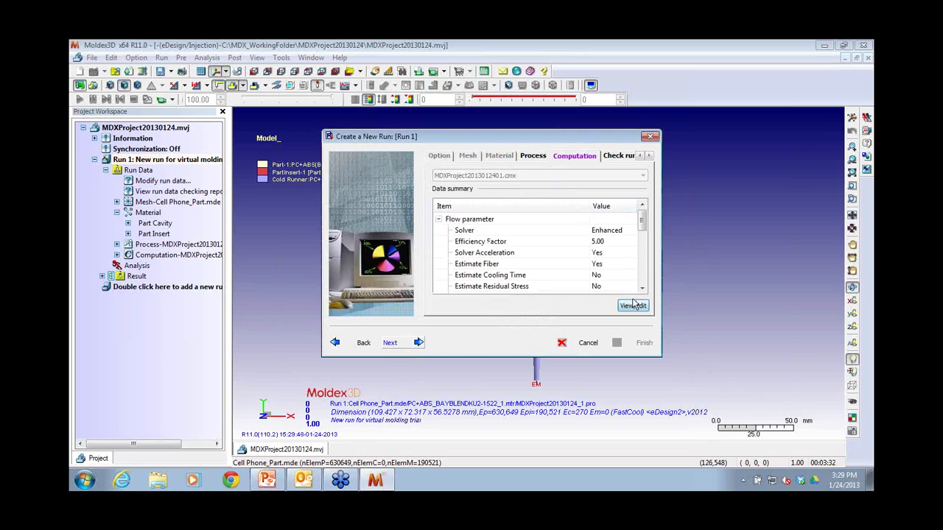
- Check the run data and finish creating Run 1
{"action": "left_click", "coordinate": [418, 344]}
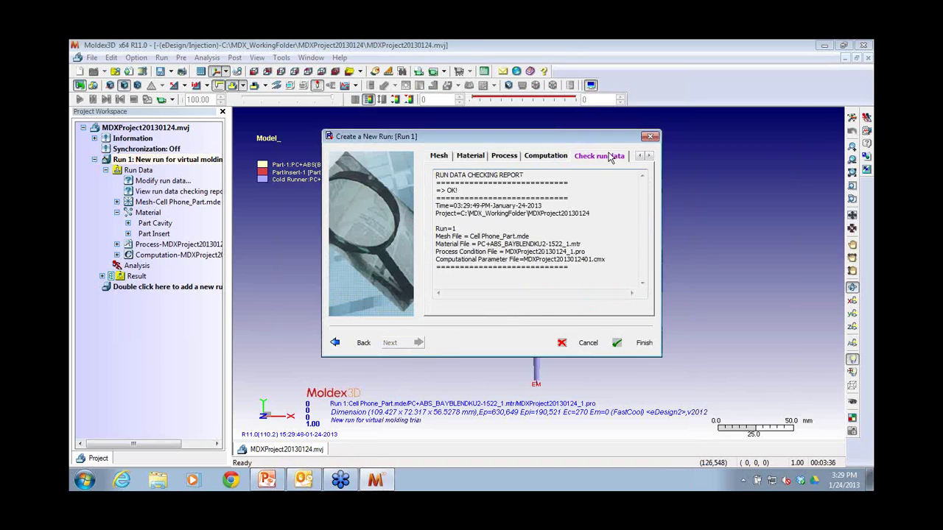
{"action": "left_click", "coordinate": [627, 344]}
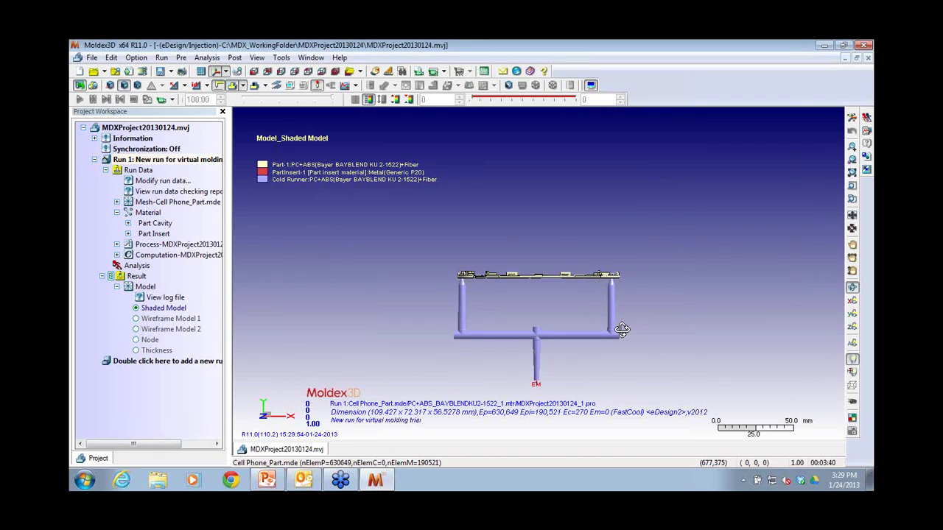
{"action": "left_click_drag", "start_coordinate": [530, 316], "coordinate": [421, 255]}
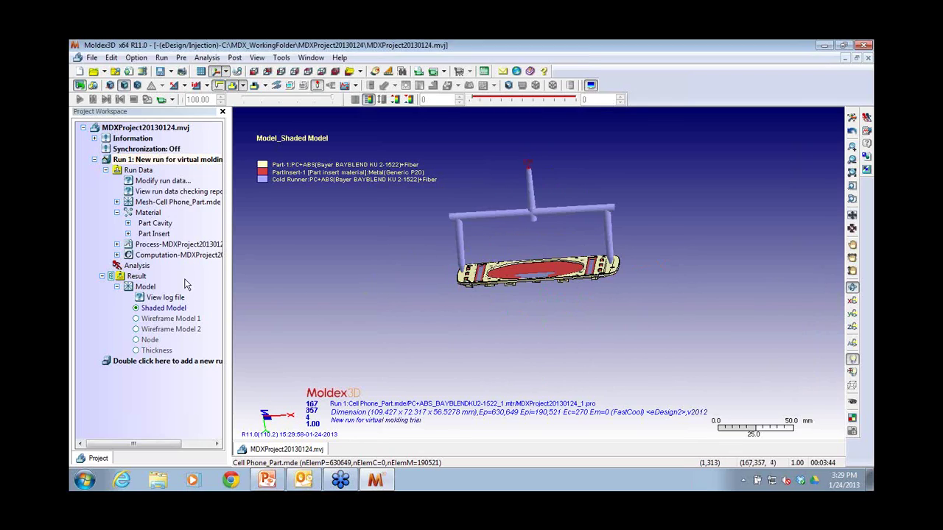
- Examine the analysis sequences available for Run 1, choose Filling -F, and leave the sequence settings without running or saving
{"action": "double_click", "coordinate": [139, 268]}
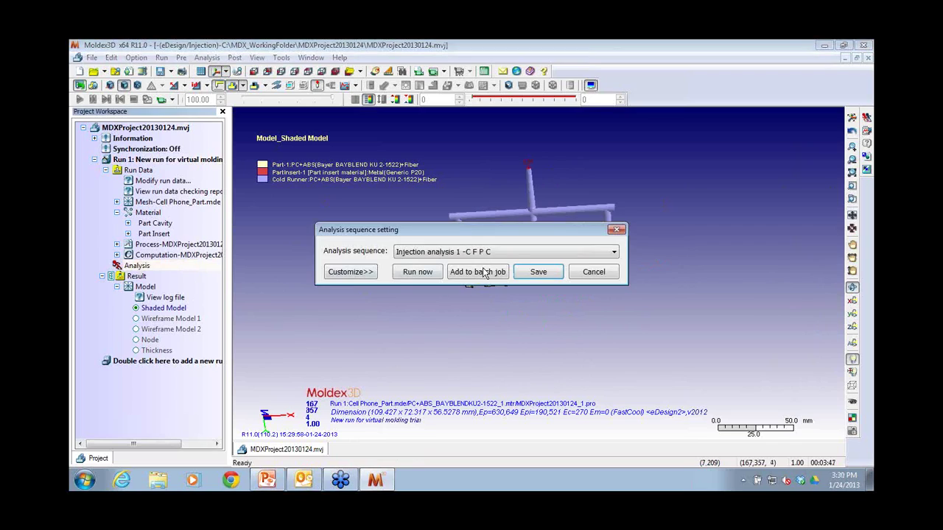
{"action": "left_click", "coordinate": [513, 252]}
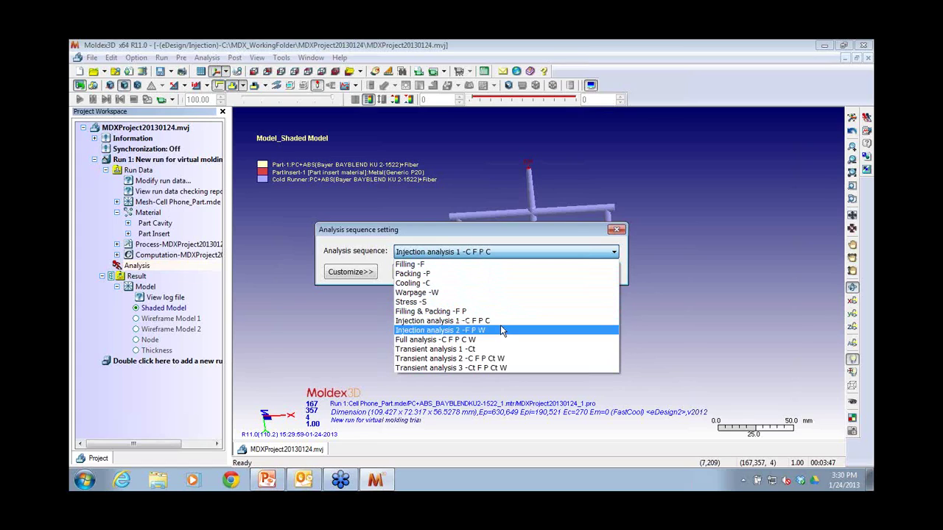
{"action": "left_click", "coordinate": [449, 264]}
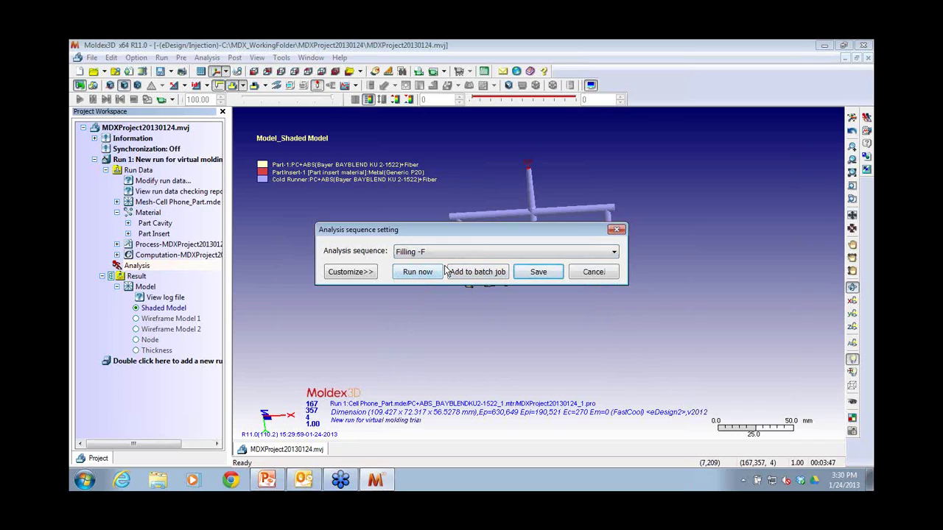
{"action": "left_click", "coordinate": [613, 274]}
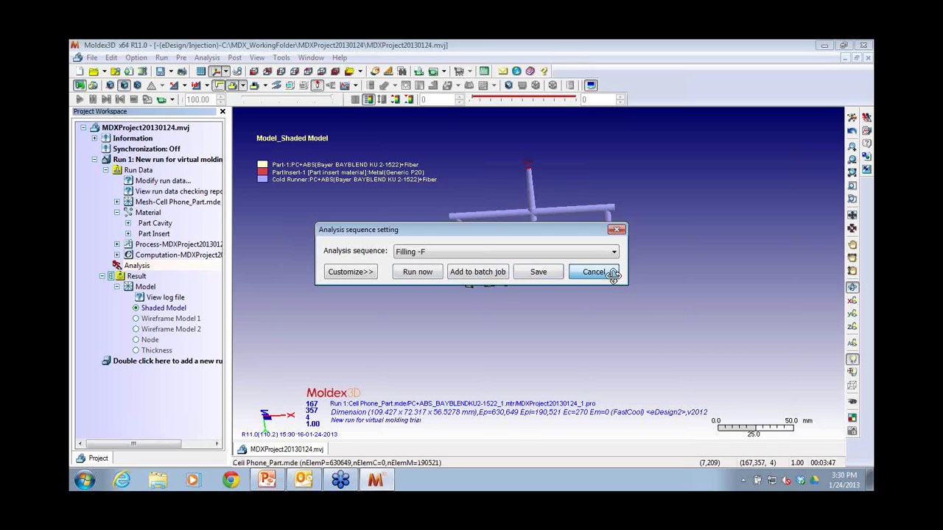
- Close Moldex3D and switch to the open PowerPoint presentation, showing slide 20 of the Case Studies section
{"action": "double_click", "coordinate": [765, 49]}
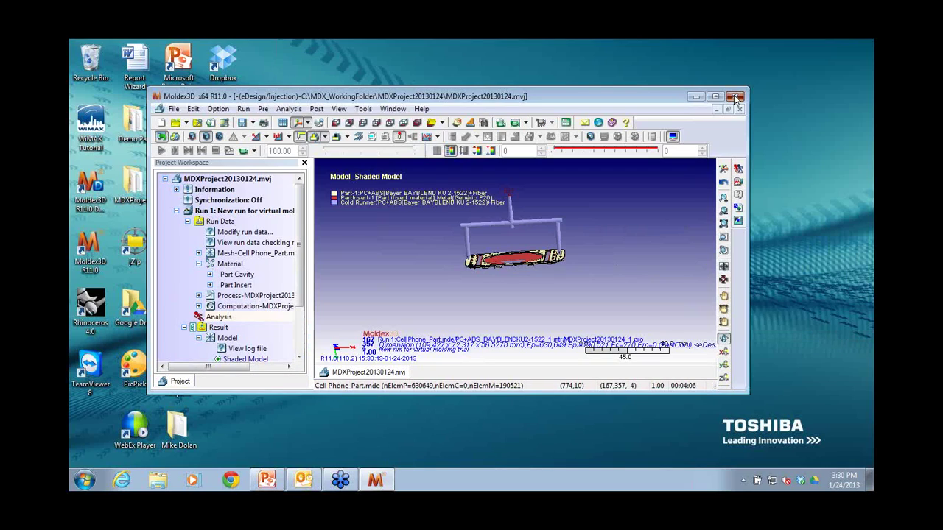
{"action": "left_click", "coordinate": [736, 97]}
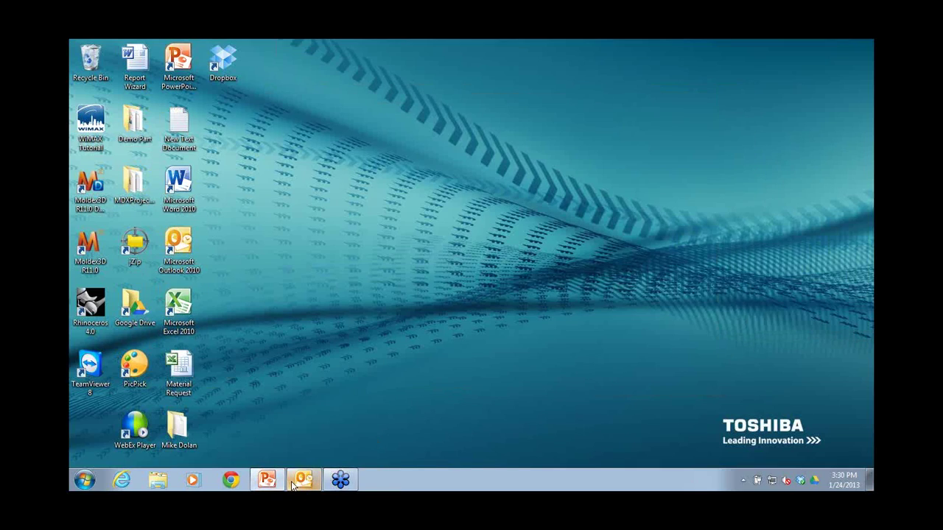
{"action": "left_click", "coordinate": [280, 482]}
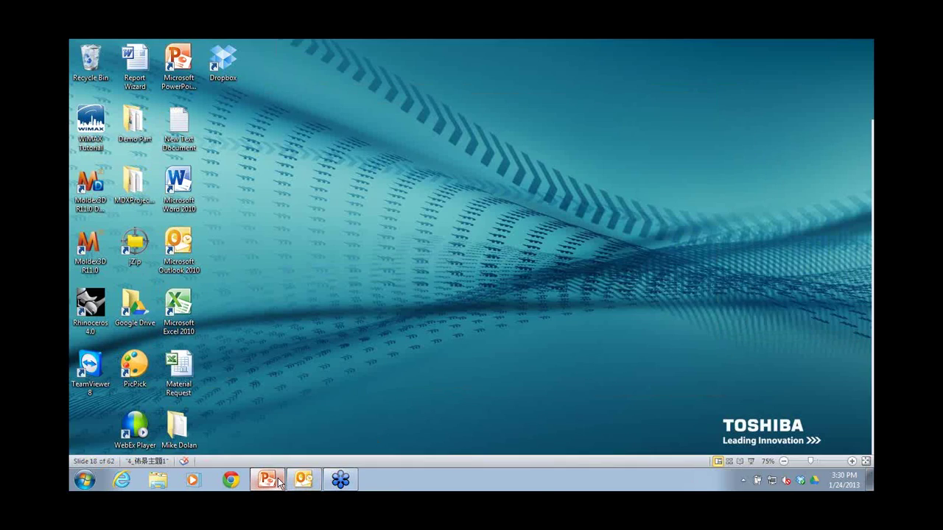
{"action": "key", "text": "Down"}
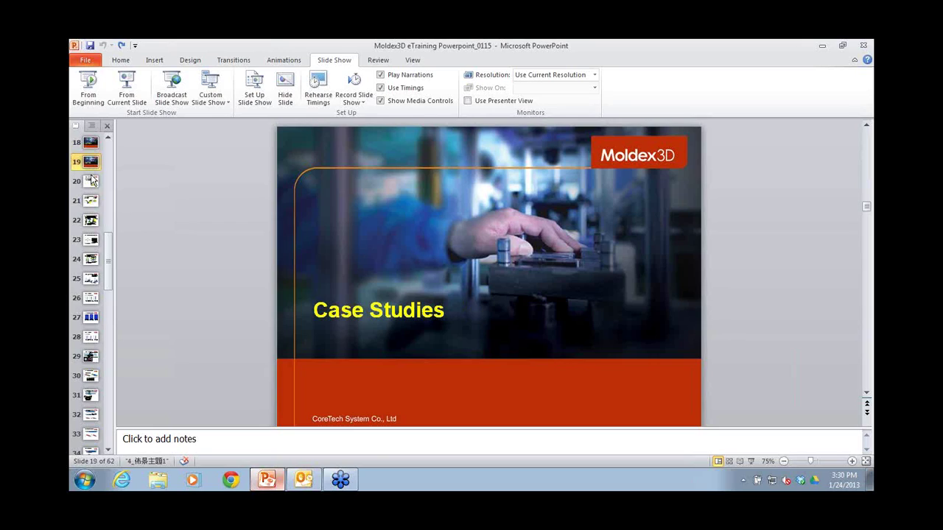
{"action": "left_click", "coordinate": [91, 180]}
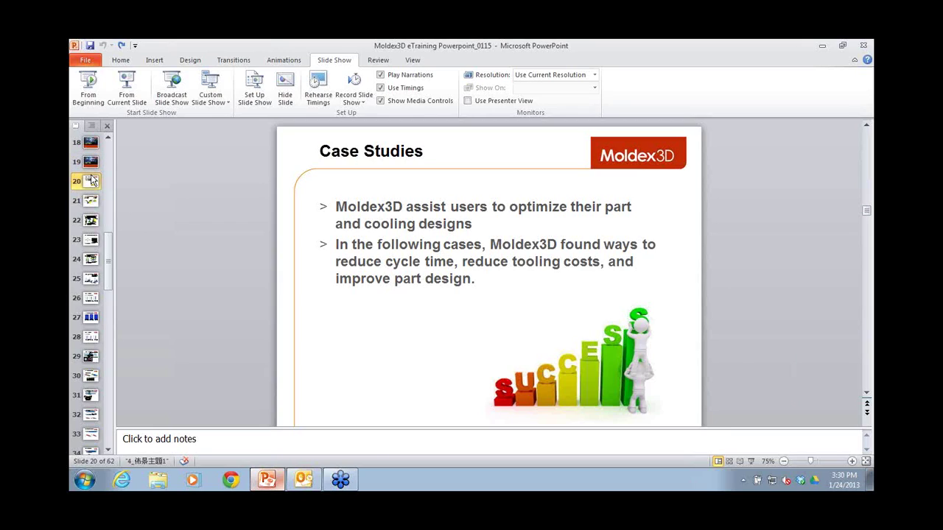